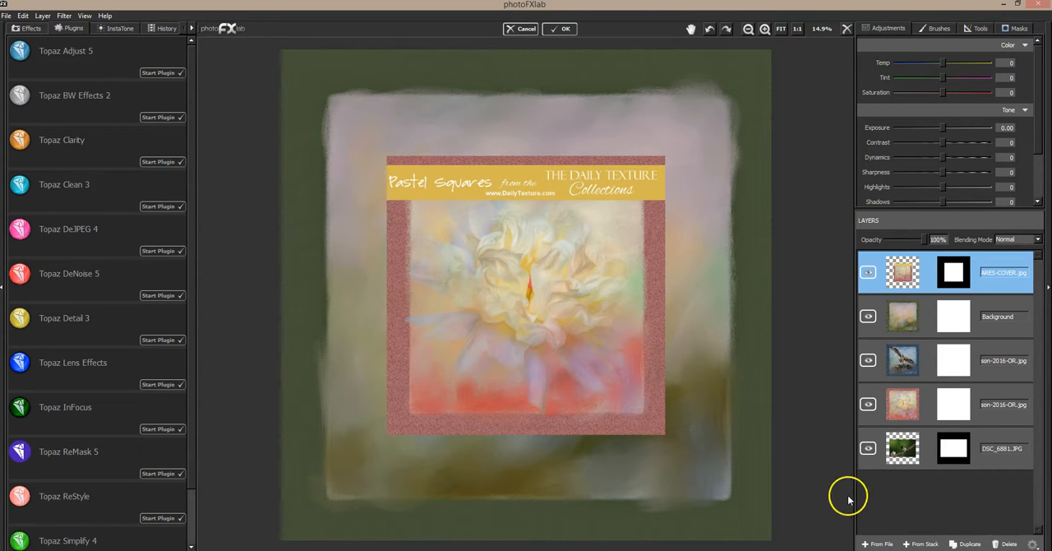
Step: Hide the Pastel Squares cover layer and examine the Background texture's brushed border and corner up close
{"action": "left_click", "coordinate": [869, 274]}
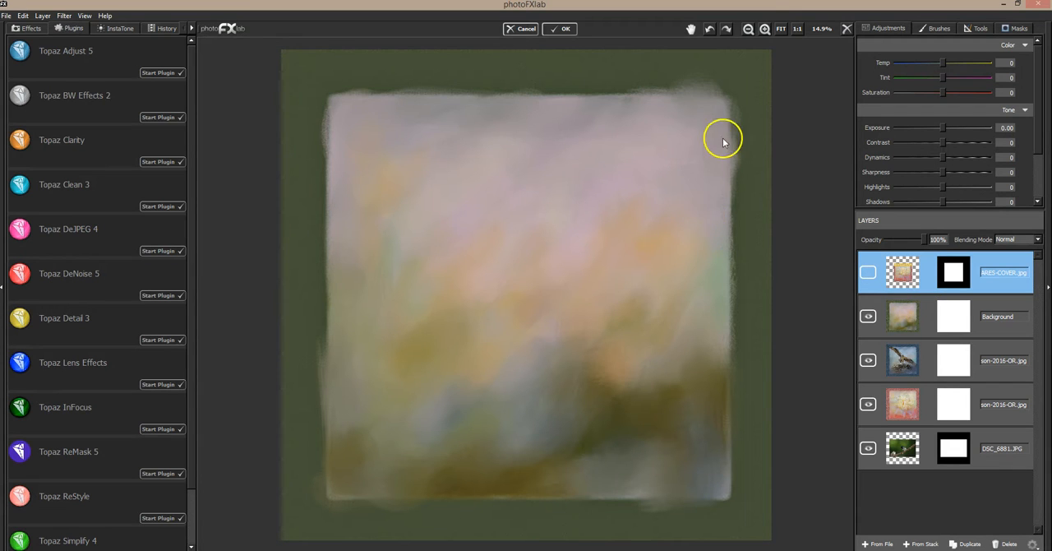
{"action": "left_click", "coordinate": [765, 28]}
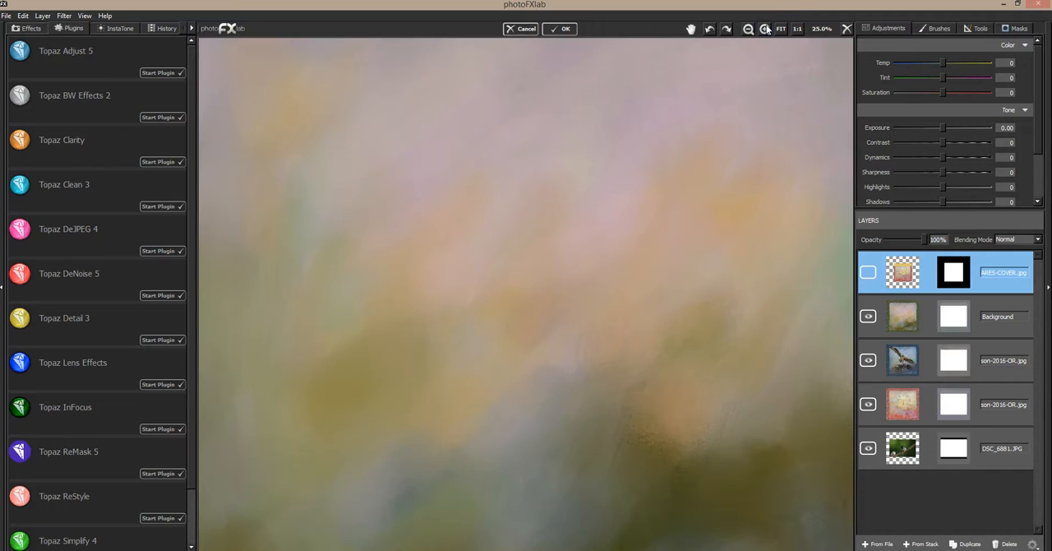
{"action": "left_click_drag", "start_coordinate": [767, 77], "coordinate": [627, 291]}
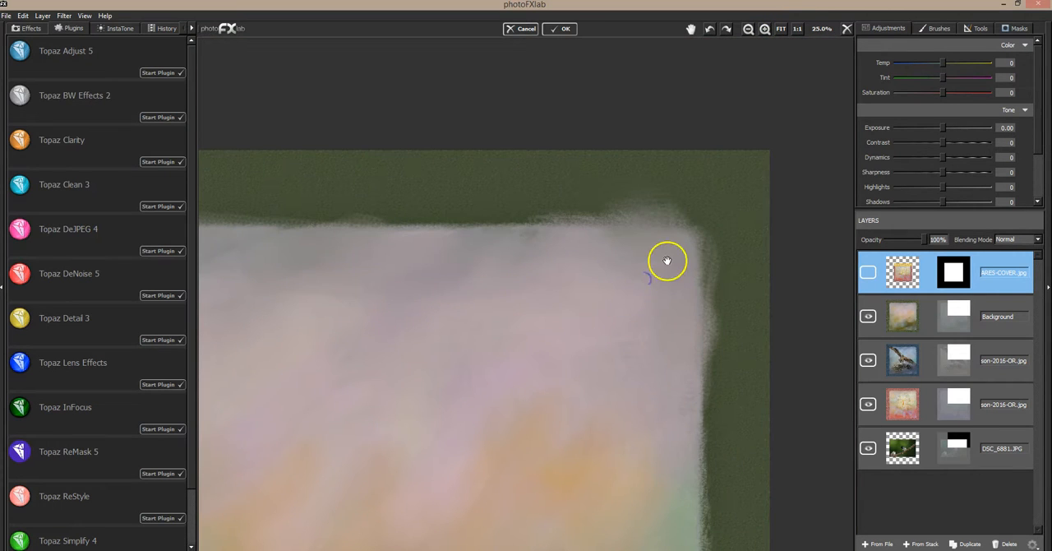
{"action": "left_click", "coordinate": [765, 29]}
{"action": "left_click_drag", "start_coordinate": [710, 149], "coordinate": [504, 281]}
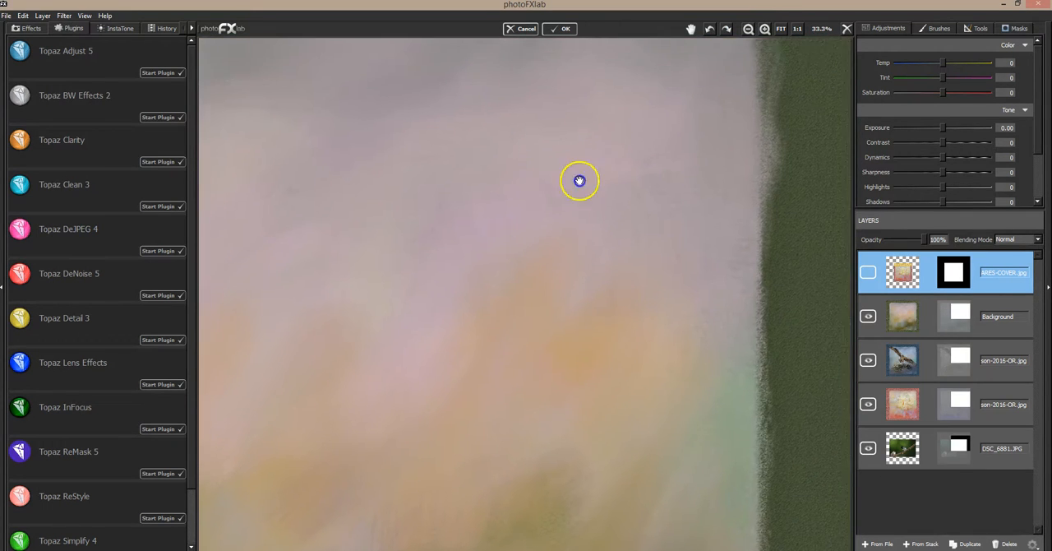
{"action": "left_click_drag", "start_coordinate": [613, 169], "coordinate": [543, 190]}
{"action": "left_click_drag", "start_coordinate": [563, 238], "coordinate": [580, 258]}
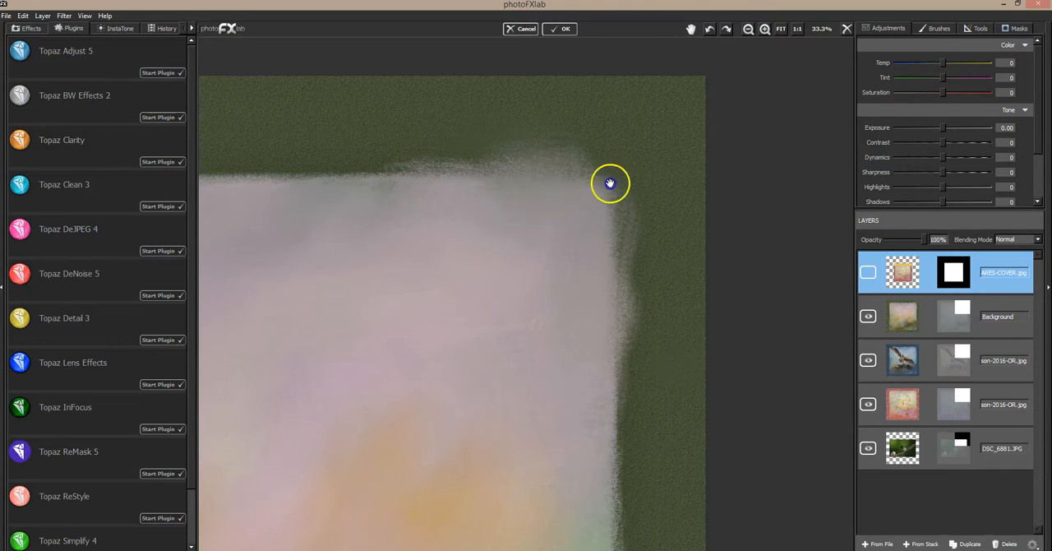
{"action": "left_click_drag", "start_coordinate": [592, 198], "coordinate": [729, 123]}
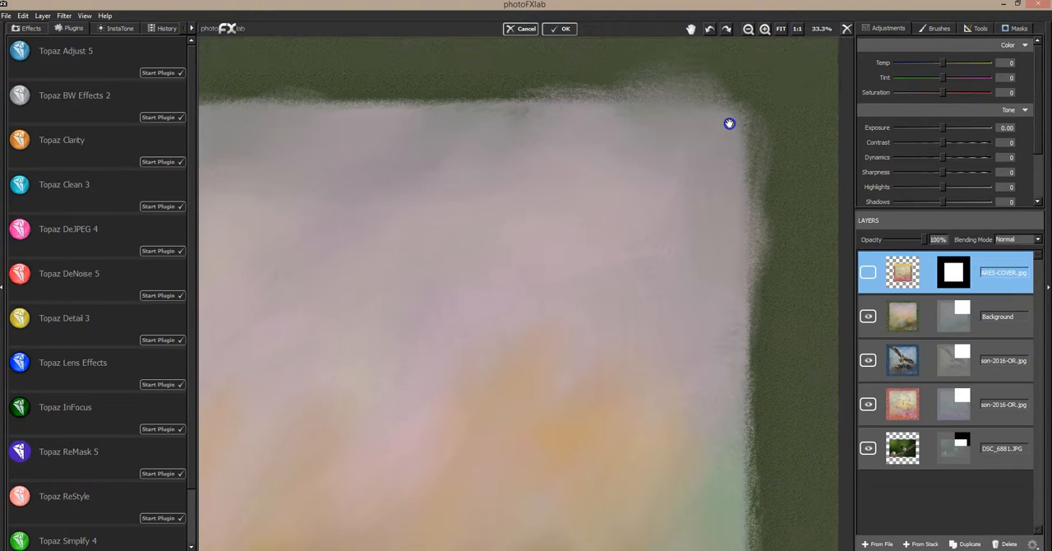
{"action": "left_click", "coordinate": [782, 31]}
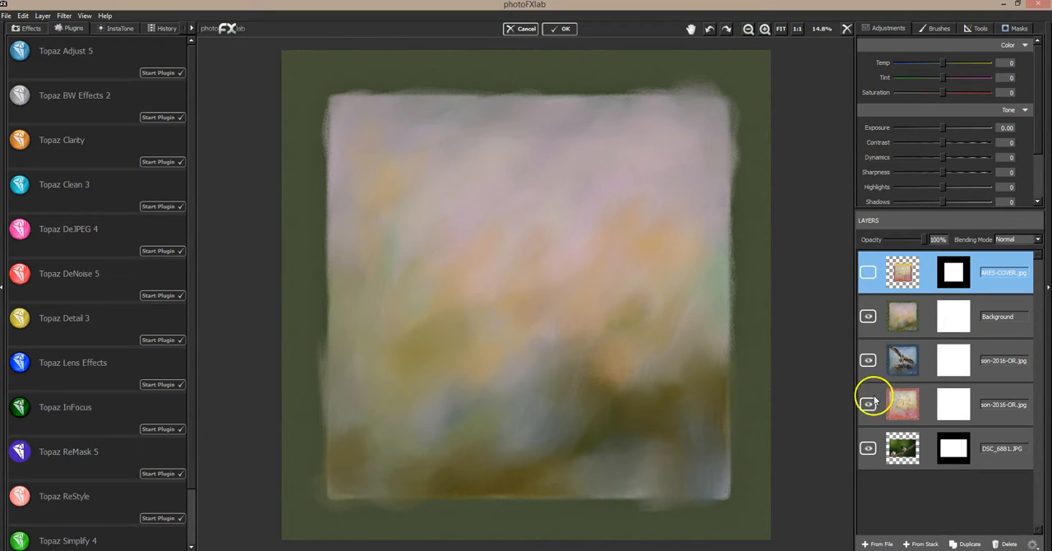
Step: Toggle the Pastel Squares cover layer for comparison, leave it hidden, and move it to the end of the layer stack
{"action": "left_click_drag", "start_coordinate": [875, 410], "coordinate": [927, 266]}
{"action": "left_click", "coordinate": [867, 272]}
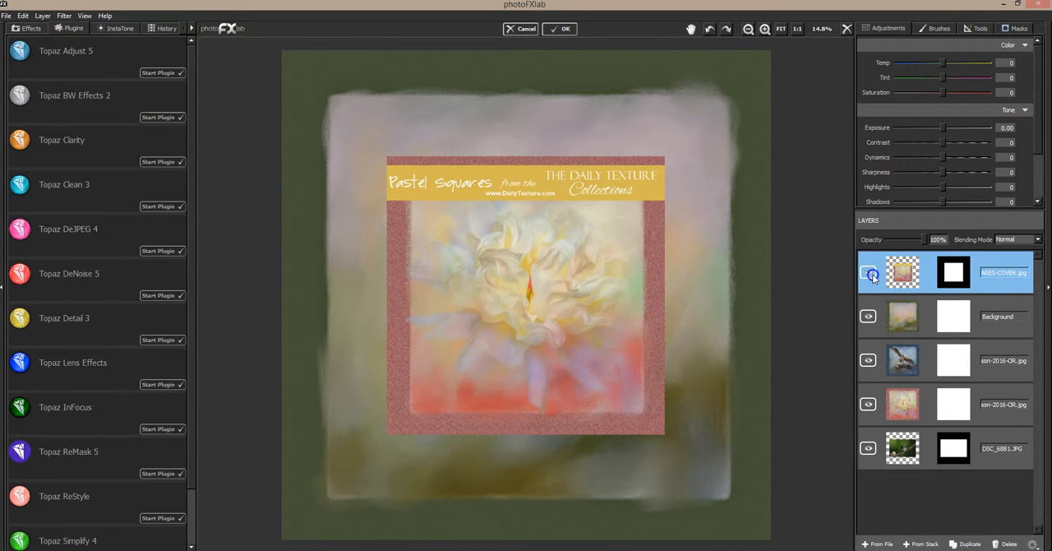
{"action": "left_click", "coordinate": [869, 273]}
{"action": "left_click_drag", "start_coordinate": [904, 272], "coordinate": [919, 401]}
Step: Bring the peony and osprey sample images to the front one by one to view them, and send both behind the other layers
{"action": "left_click_drag", "start_coordinate": [912, 362], "coordinate": [873, 273]}
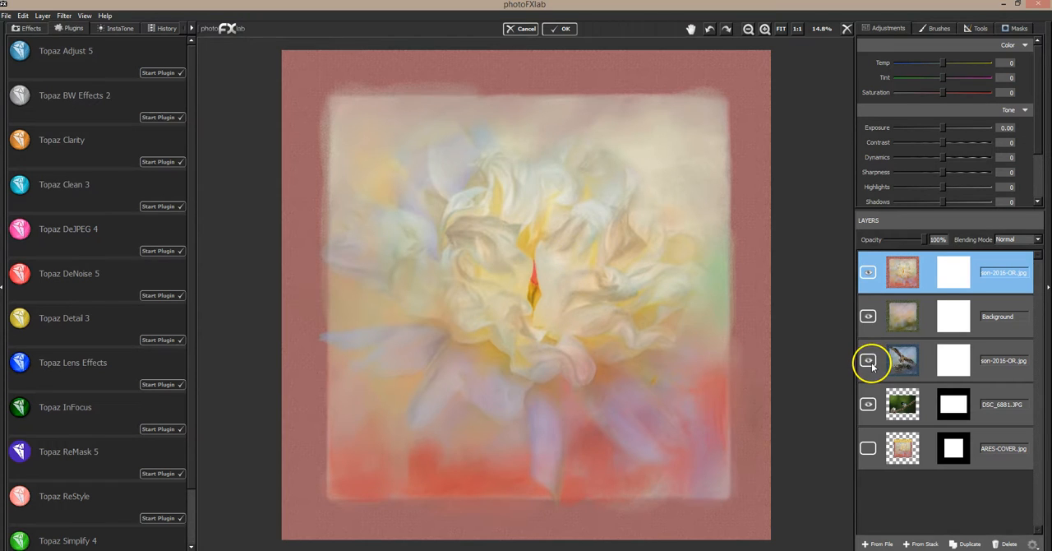
{"action": "left_click_drag", "start_coordinate": [881, 364], "coordinate": [896, 275]}
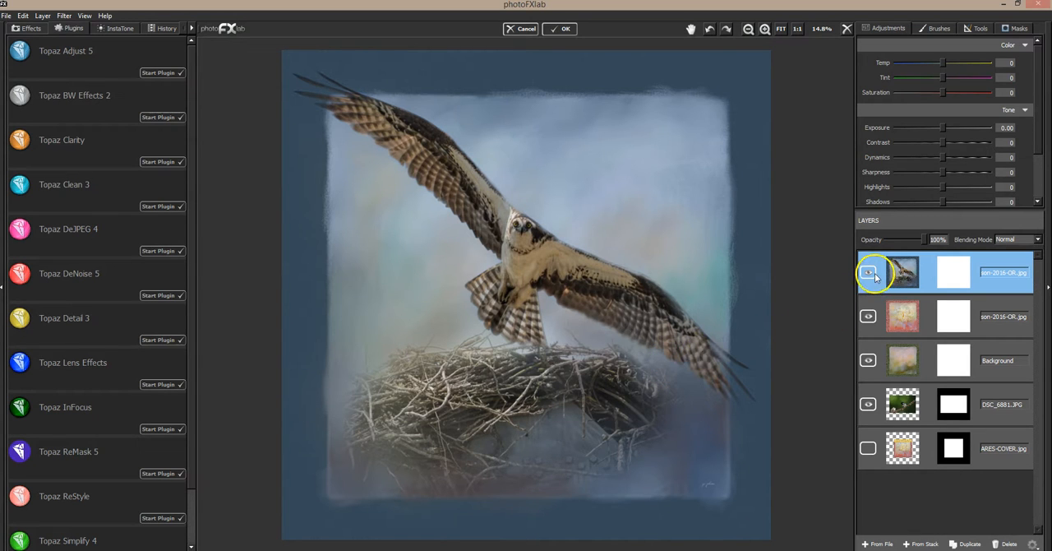
{"action": "left_click_drag", "start_coordinate": [936, 278], "coordinate": [935, 475]}
{"action": "left_click_drag", "start_coordinate": [934, 264], "coordinate": [942, 466]}
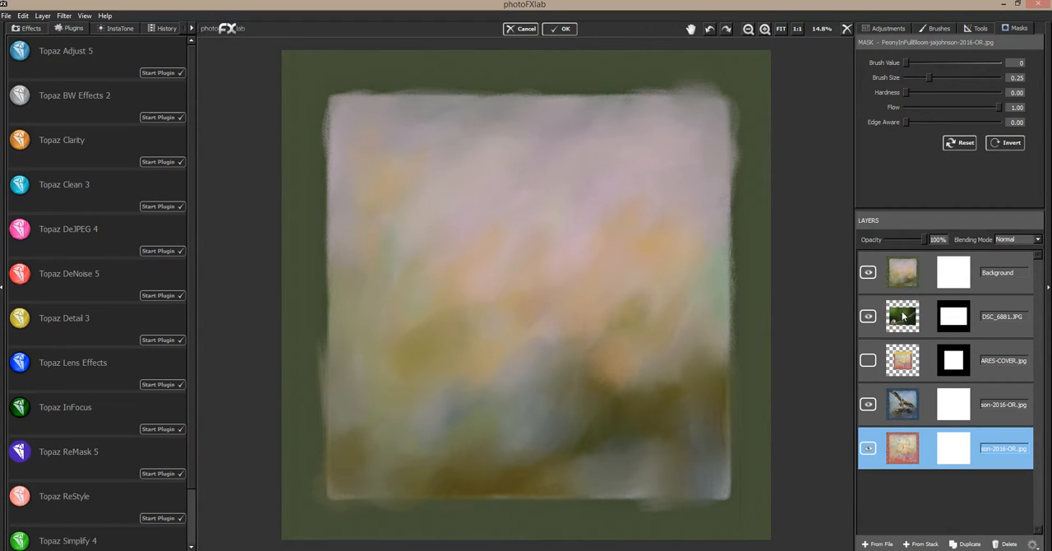
Step: Move the DSC_6881.JPG chickadee layer to the front of the stack and toggle its visibility to compare it with the texture
{"action": "left_click", "coordinate": [863, 355]}
{"action": "left_click_drag", "start_coordinate": [928, 304], "coordinate": [938, 275]}
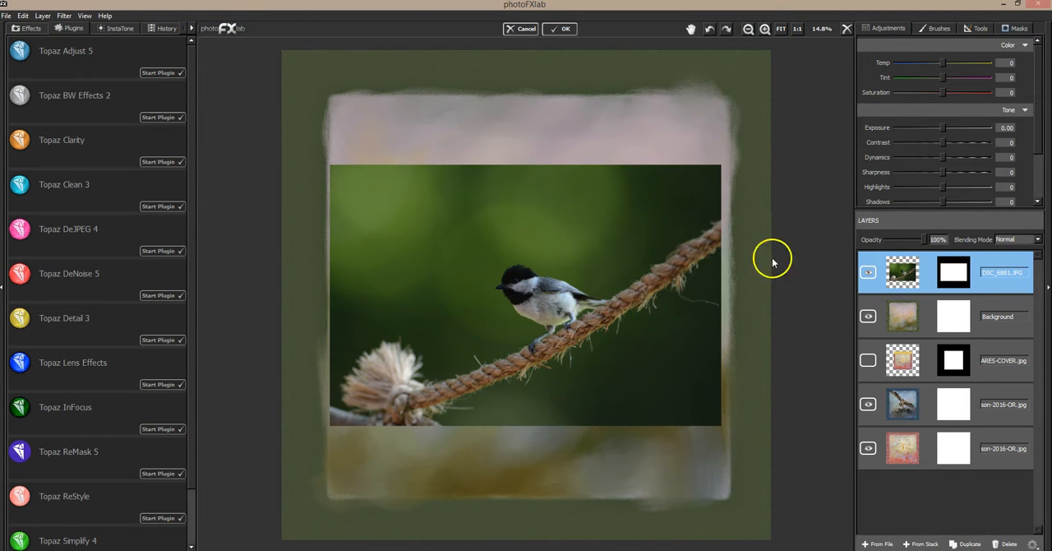
{"action": "left_click", "coordinate": [868, 273]}
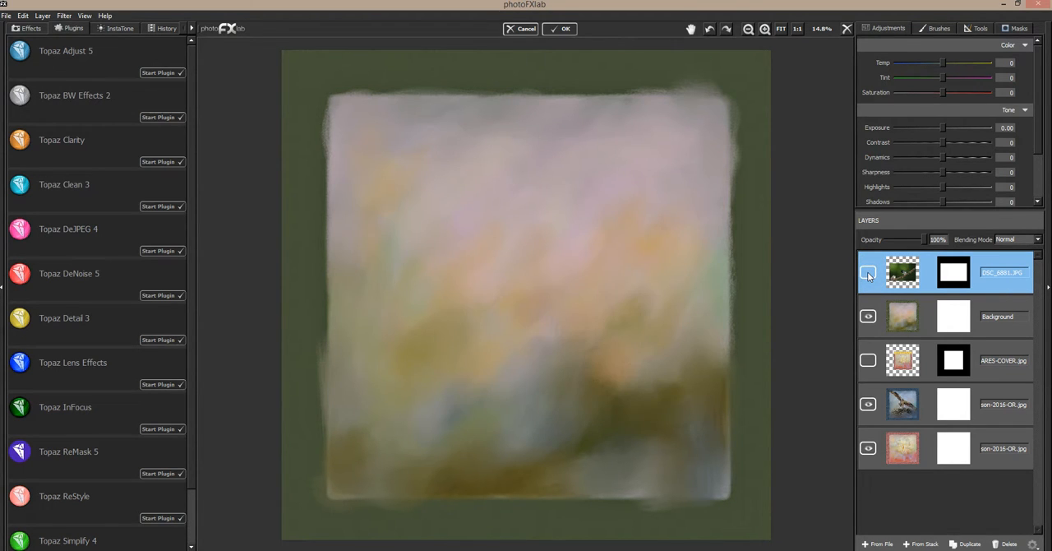
{"action": "left_click", "coordinate": [868, 274]}
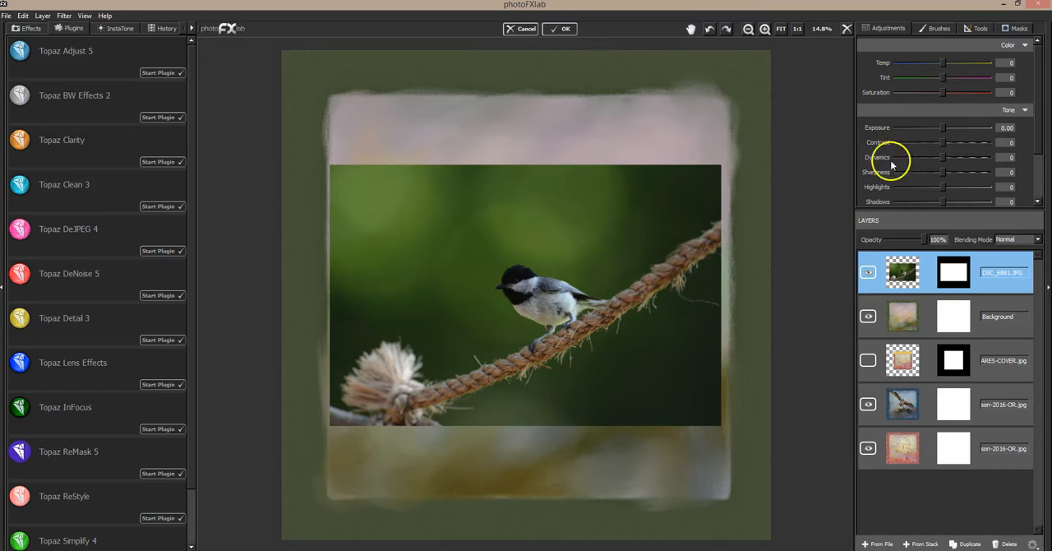
Step: Scale the chickadee photo layer to 142% so it spans the full width of the texture
{"action": "left_click", "coordinate": [981, 28]}
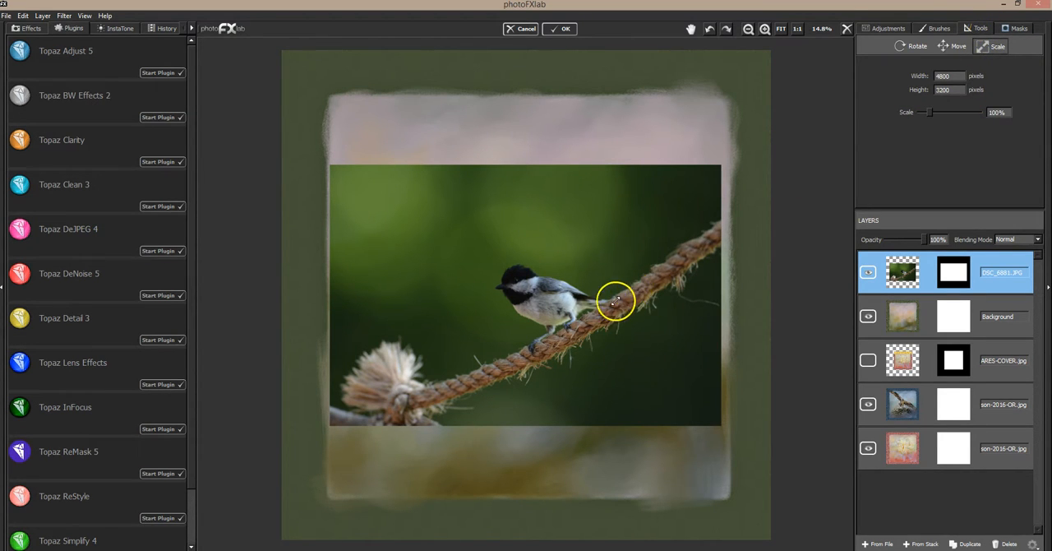
{"action": "left_click_drag", "start_coordinate": [608, 305], "coordinate": [701, 271]}
{"action": "left_click_drag", "start_coordinate": [633, 304], "coordinate": [723, 273]}
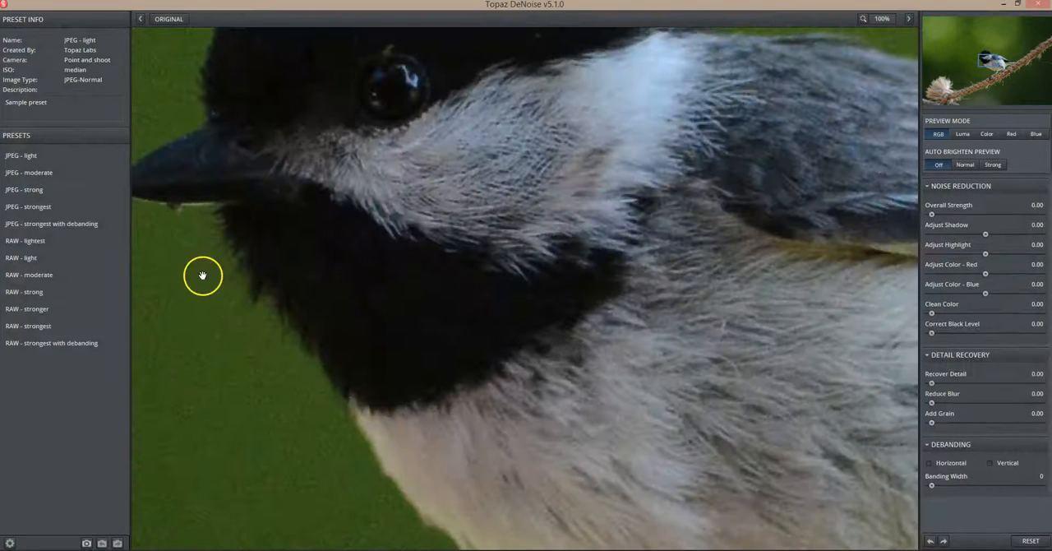
Step: Reduce the chickadee photo's noise in Topaz DeNoise with the JPEG - strong preset, judging the presets on the bird's head
{"action": "left_click_drag", "start_coordinate": [411, 176], "coordinate": [528, 243]}
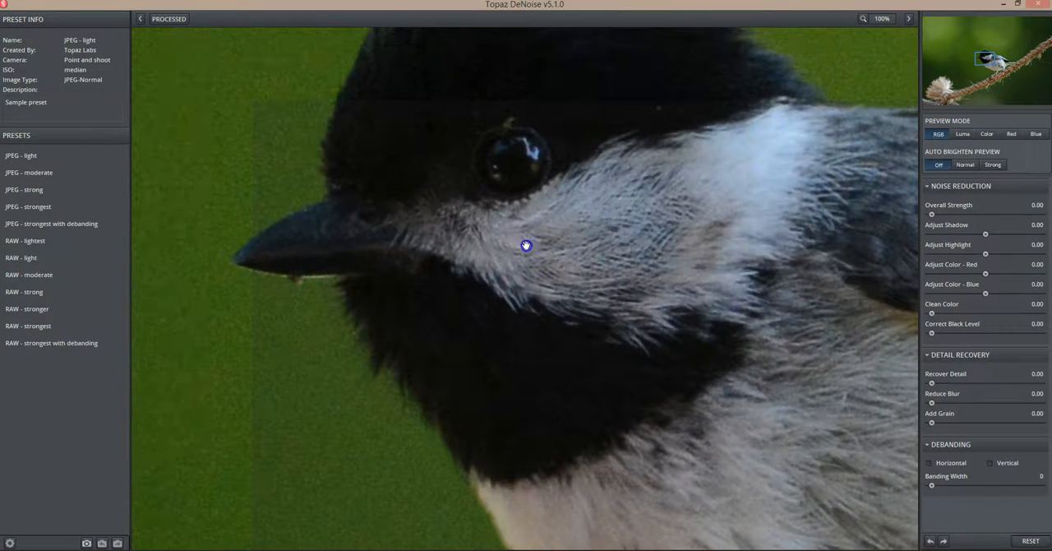
{"action": "left_click_drag", "start_coordinate": [424, 190], "coordinate": [392, 253]}
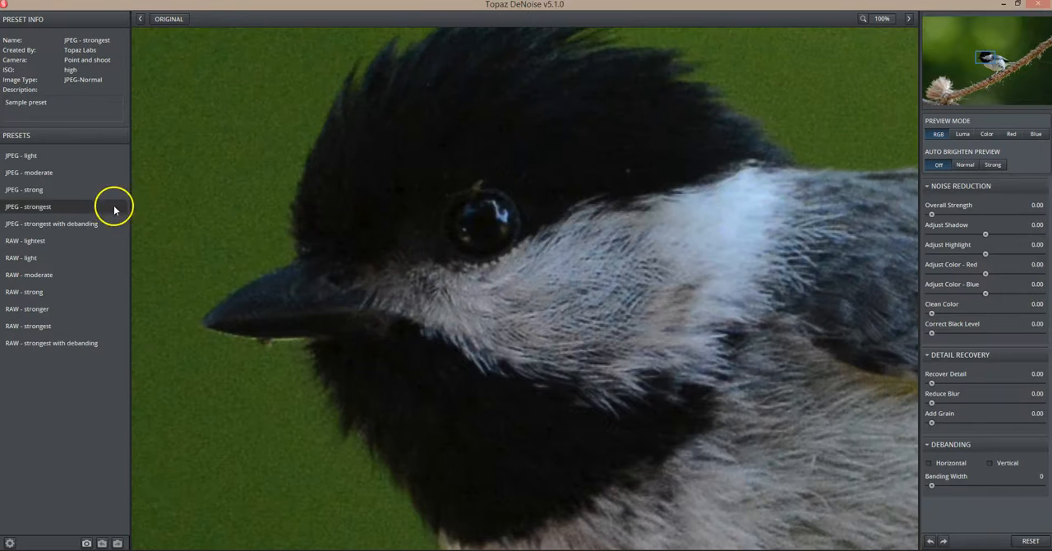
{"action": "left_click", "coordinate": [71, 174]}
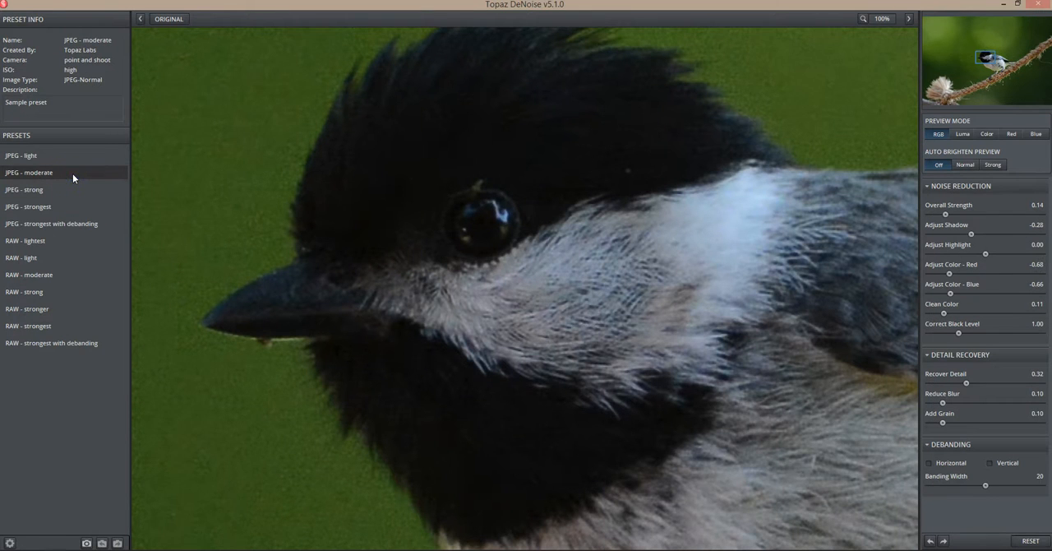
{"action": "left_click", "coordinate": [41, 189]}
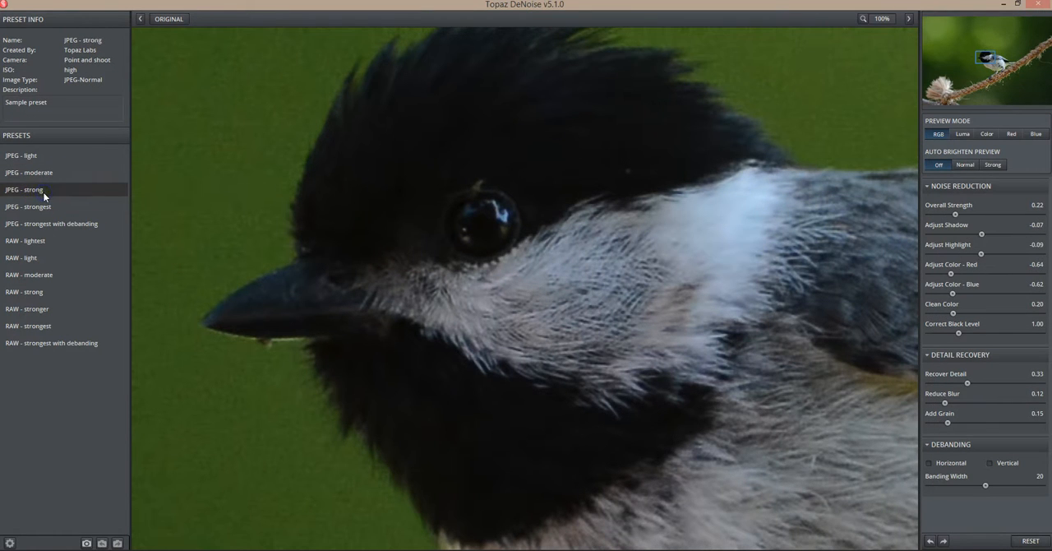
{"action": "left_click", "coordinate": [47, 189]}
Step: Compare the denoised chickadee with the original and accept the noise reduction
{"action": "left_click", "coordinate": [430, 213]}
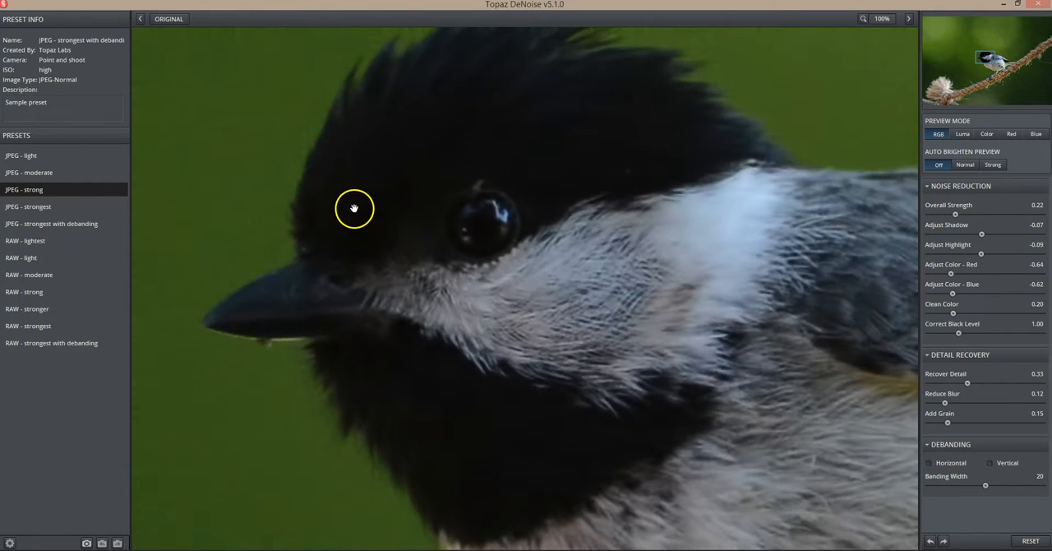
{"action": "left_click", "coordinate": [654, 265]}
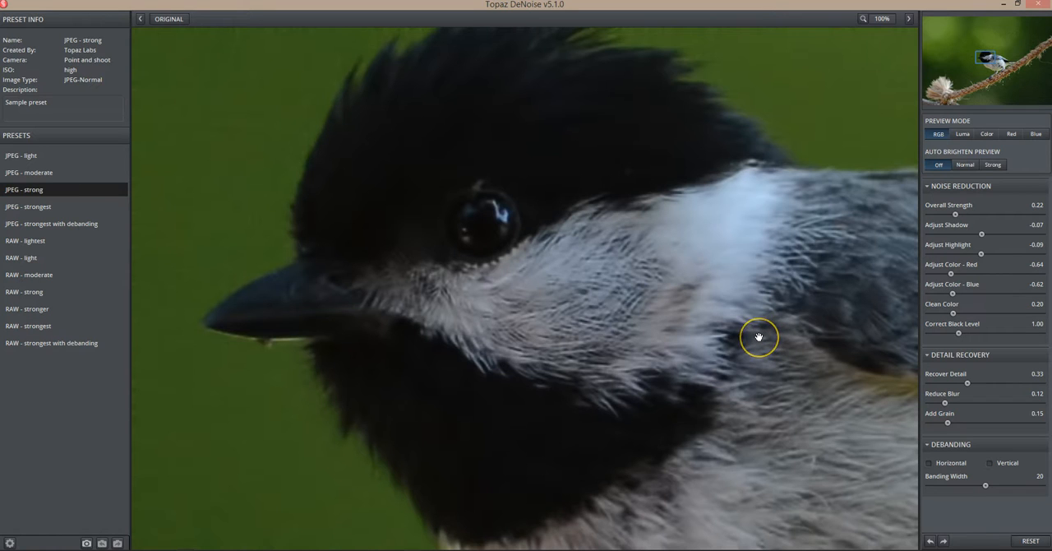
{"action": "left_click", "coordinate": [684, 275]}
{"action": "left_click", "coordinate": [1022, 550]}
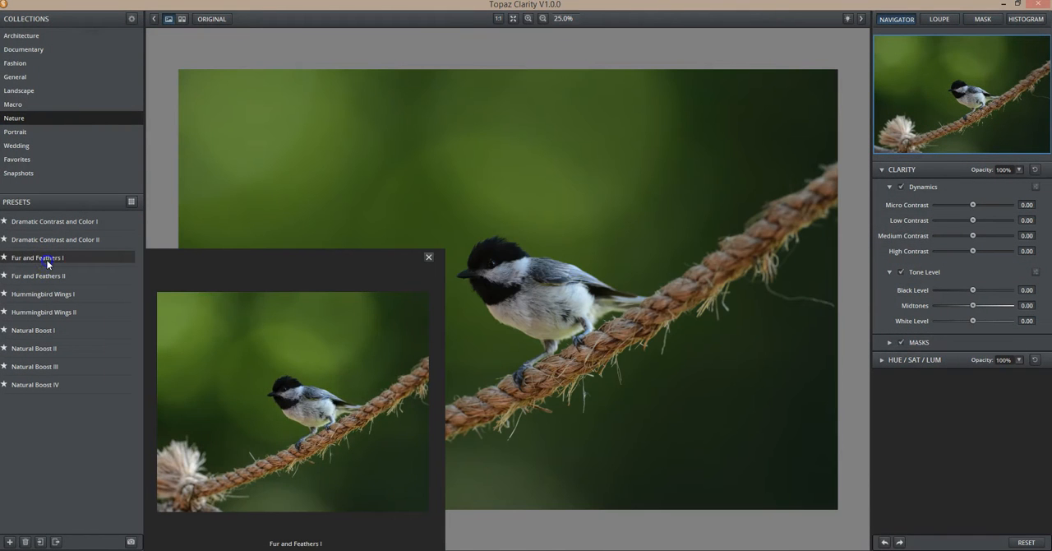
Step: Enhance the chickadee photo in Topaz Clarity with the Nature collection's Fur and Feathers I preset
{"action": "left_click", "coordinate": [47, 260]}
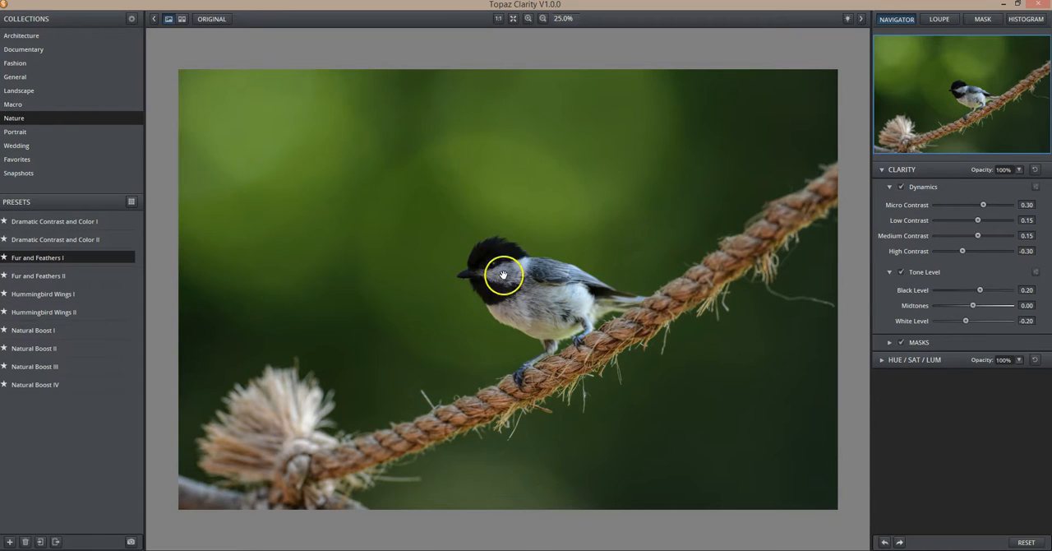
{"action": "left_click", "coordinate": [382, 281]}
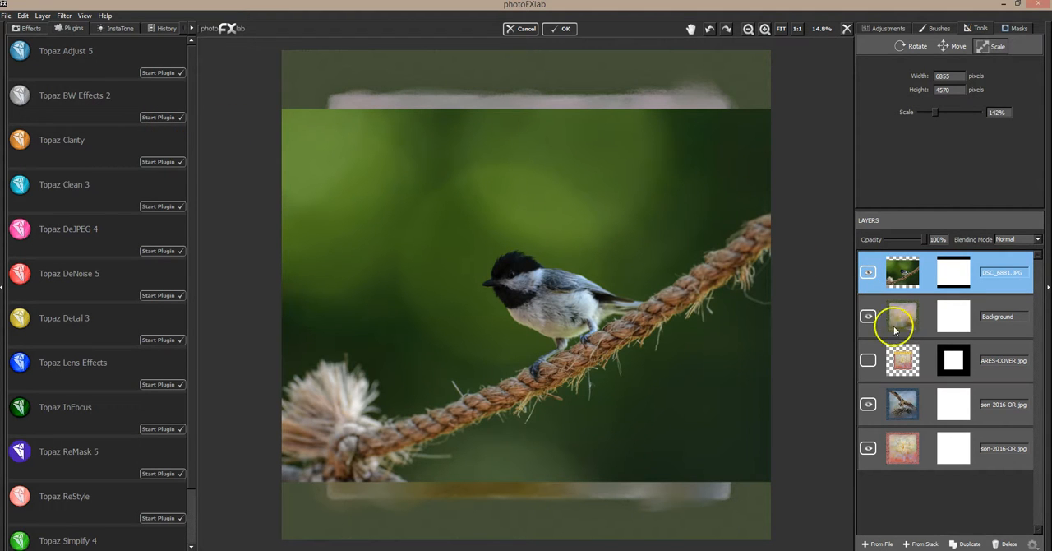
Step: Temporarily lower the chickadee layer's opacity to 37% to preview the texture beneath, and restore it to 100%
{"action": "left_click_drag", "start_coordinate": [922, 237], "coordinate": [900, 239]}
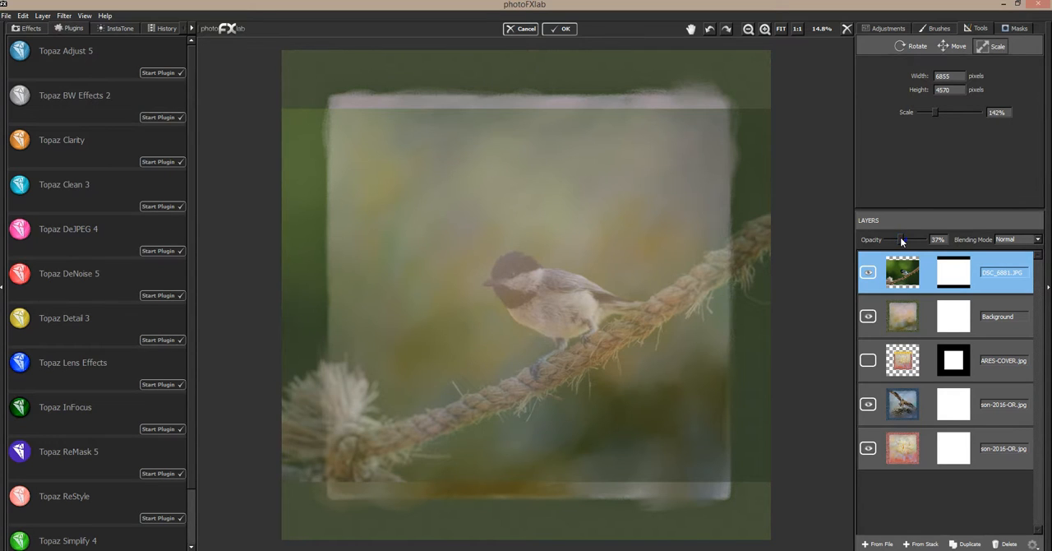
{"action": "left_click_drag", "start_coordinate": [900, 237], "coordinate": [952, 235]}
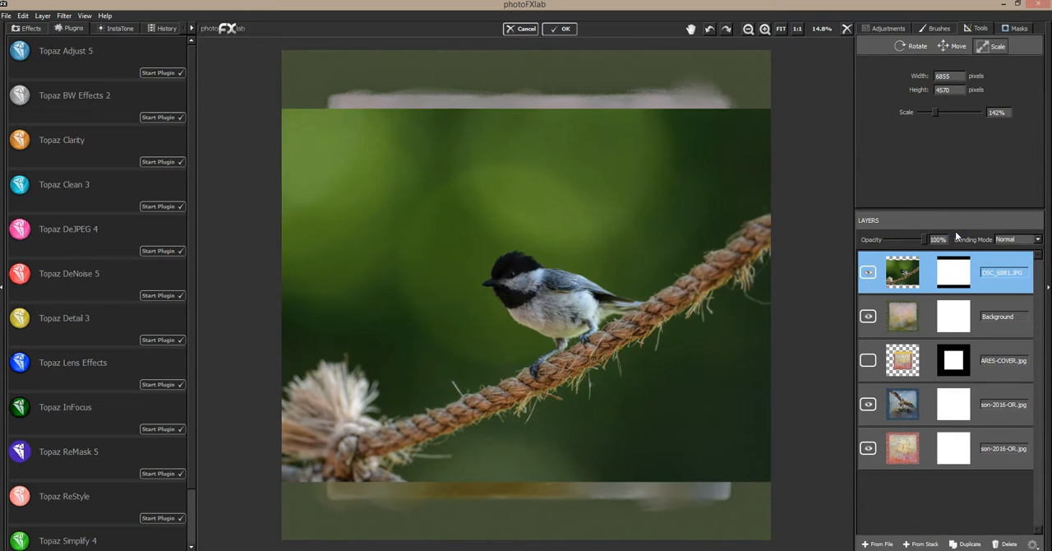
Step: Paint on the chickadee layer's mask with an enlarged brush at value 0 to remove the photo's outer background
{"action": "left_click", "coordinate": [1019, 29]}
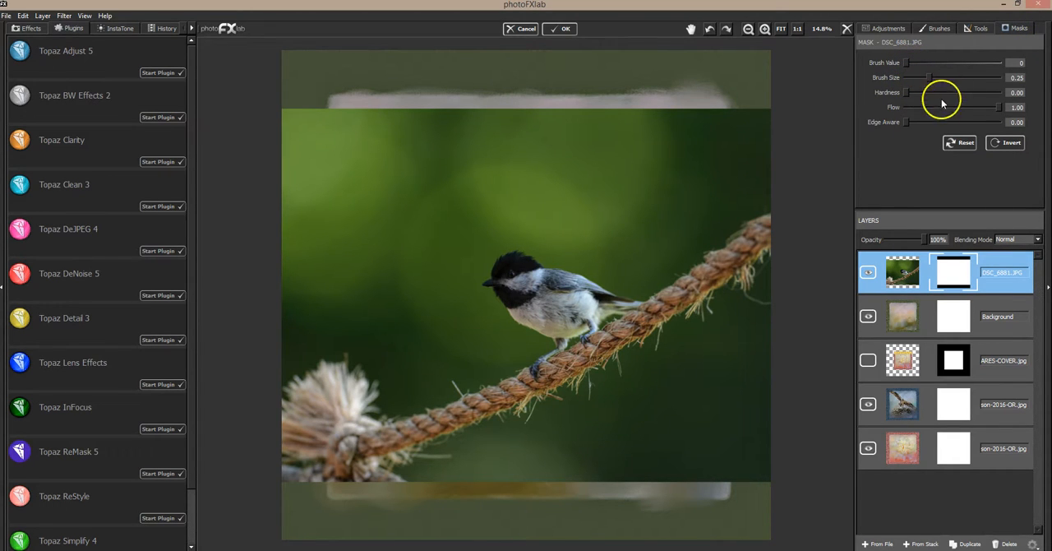
{"action": "mouse_move", "coordinate": [960, 115]}
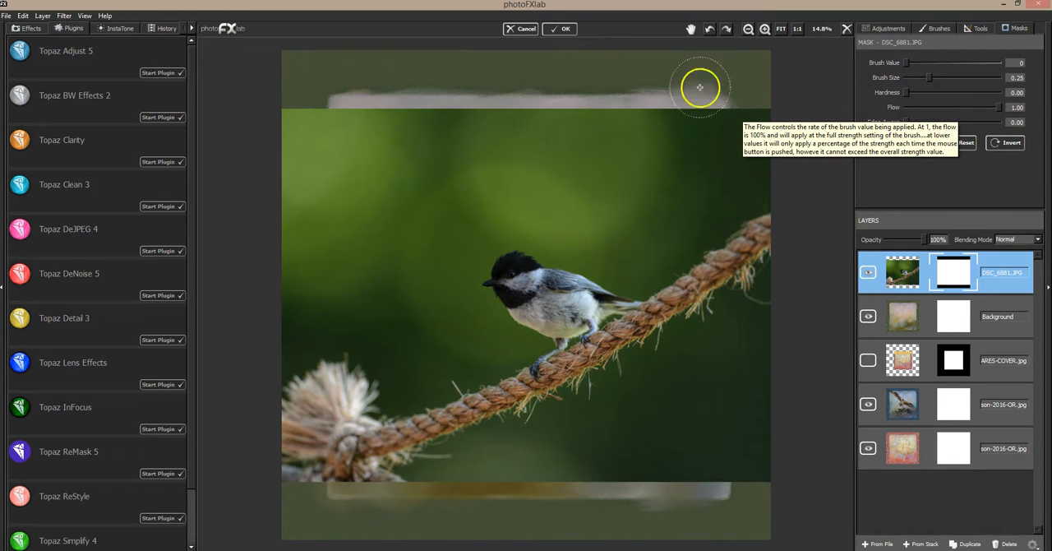
{"action": "left_click_drag", "start_coordinate": [929, 77], "coordinate": [961, 77]}
{"action": "mouse_move", "coordinate": [734, 117]}
{"action": "left_mouse_down"}
{"action": "mouse_move", "coordinate": [719, 127]}
{"action": "mouse_move", "coordinate": [347, 126]}
{"action": "mouse_move", "coordinate": [476, 160]}
{"action": "mouse_move", "coordinate": [701, 171]}
{"action": "mouse_move", "coordinate": [665, 161]}
{"action": "mouse_move", "coordinate": [363, 198]}
{"action": "mouse_move", "coordinate": [385, 258]}
{"action": "mouse_move", "coordinate": [340, 268]}
{"action": "mouse_move", "coordinate": [610, 167]}
{"action": "mouse_move", "coordinate": [594, 150]}
{"action": "mouse_move", "coordinate": [571, 172]}
{"action": "mouse_move", "coordinate": [600, 183]}
{"action": "mouse_move", "coordinate": [592, 210]}
{"action": "mouse_move", "coordinate": [561, 200]}
{"action": "mouse_move", "coordinate": [726, 174]}
{"action": "mouse_move", "coordinate": [709, 153]}
{"action": "mouse_move", "coordinate": [714, 160]}
{"action": "left_mouse_up"}
{"action": "mouse_move", "coordinate": [743, 402]}
{"action": "left_mouse_down"}
{"action": "mouse_move", "coordinate": [778, 319]}
{"action": "mouse_move", "coordinate": [767, 445]}
{"action": "mouse_move", "coordinate": [661, 471]}
{"action": "mouse_move", "coordinate": [651, 445]}
{"action": "mouse_move", "coordinate": [703, 390]}
{"action": "mouse_move", "coordinate": [698, 376]}
{"action": "mouse_move", "coordinate": [609, 441]}
{"action": "mouse_move", "coordinate": [667, 407]}
{"action": "mouse_move", "coordinate": [535, 472]}
{"action": "mouse_move", "coordinate": [442, 500]}
{"action": "mouse_move", "coordinate": [405, 498]}
{"action": "mouse_move", "coordinate": [414, 483]}
{"action": "mouse_move", "coordinate": [546, 447]}
{"action": "mouse_move", "coordinate": [432, 430]}
{"action": "mouse_move", "coordinate": [321, 309]}
{"action": "mouse_move", "coordinate": [308, 311]}
{"action": "mouse_move", "coordinate": [267, 341]}
{"action": "mouse_move", "coordinate": [281, 355]}
{"action": "mouse_move", "coordinate": [267, 413]}
{"action": "mouse_move", "coordinate": [275, 468]}
{"action": "mouse_move", "coordinate": [282, 483]}
{"action": "mouse_move", "coordinate": [323, 492]}
{"action": "mouse_move", "coordinate": [326, 483]}
{"action": "mouse_move", "coordinate": [392, 483]}
{"action": "left_mouse_up"}
Step: Set the mask brush size to 0.31 and mask out the green background closer to the bird and along the rope
{"action": "left_click", "coordinate": [935, 78]}
{"action": "left_click_drag", "start_coordinate": [329, 161], "coordinate": [329, 157]}
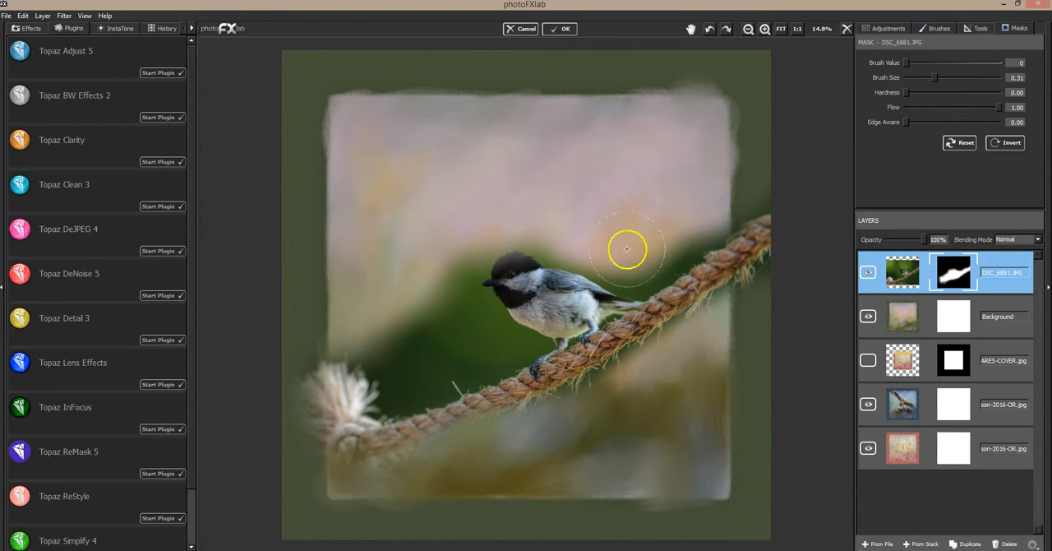
{"action": "left_click_drag", "start_coordinate": [489, 182], "coordinate": [503, 203]}
{"action": "left_click", "coordinate": [506, 200]}
{"action": "left_click_drag", "start_coordinate": [391, 252], "coordinate": [375, 245]}
{"action": "mouse_move", "coordinate": [444, 220]}
{"action": "left_mouse_down"}
{"action": "mouse_move", "coordinate": [466, 242]}
{"action": "mouse_move", "coordinate": [411, 338]}
{"action": "mouse_move", "coordinate": [452, 317]}
{"action": "mouse_move", "coordinate": [461, 339]}
{"action": "mouse_move", "coordinate": [369, 355]}
{"action": "mouse_move", "coordinate": [402, 378]}
{"action": "mouse_move", "coordinate": [496, 350]}
{"action": "mouse_move", "coordinate": [458, 346]}
{"action": "mouse_move", "coordinate": [452, 327]}
{"action": "left_mouse_up"}
{"action": "mouse_move", "coordinate": [622, 243]}
{"action": "left_mouse_down"}
{"action": "mouse_move", "coordinate": [622, 254]}
{"action": "mouse_move", "coordinate": [686, 228]}
{"action": "mouse_move", "coordinate": [713, 203]}
{"action": "left_mouse_up"}
{"action": "mouse_move", "coordinate": [654, 403]}
{"action": "left_mouse_down"}
{"action": "mouse_move", "coordinate": [595, 411]}
{"action": "mouse_move", "coordinate": [652, 373]}
{"action": "mouse_move", "coordinate": [591, 407]}
{"action": "left_mouse_up"}
{"action": "left_click_drag", "start_coordinate": [618, 189], "coordinate": [618, 189]}
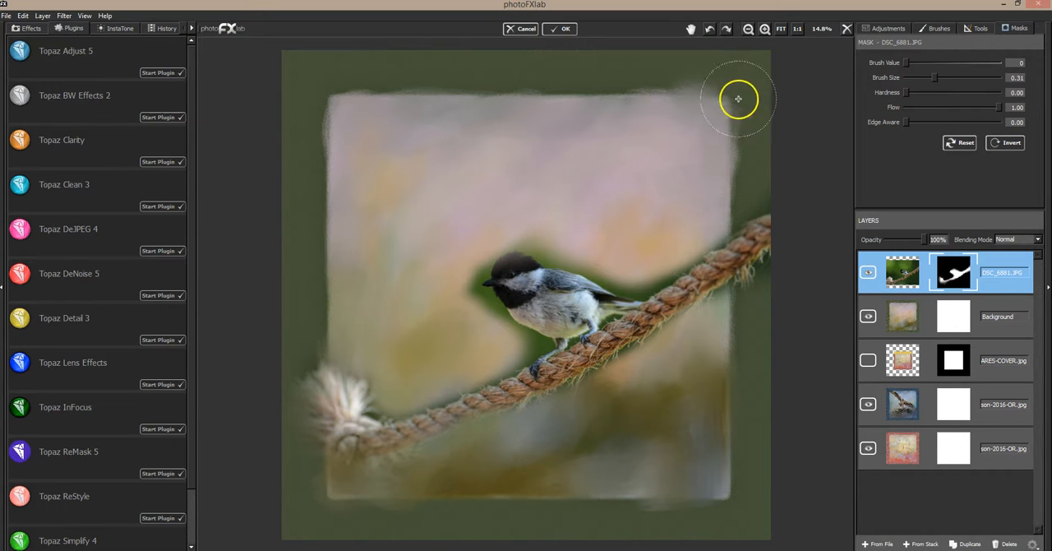
Step: Reduce the mask brush size to 0.10 and mask out the green around the bird's head, back and tail
{"action": "left_click", "coordinate": [765, 30]}
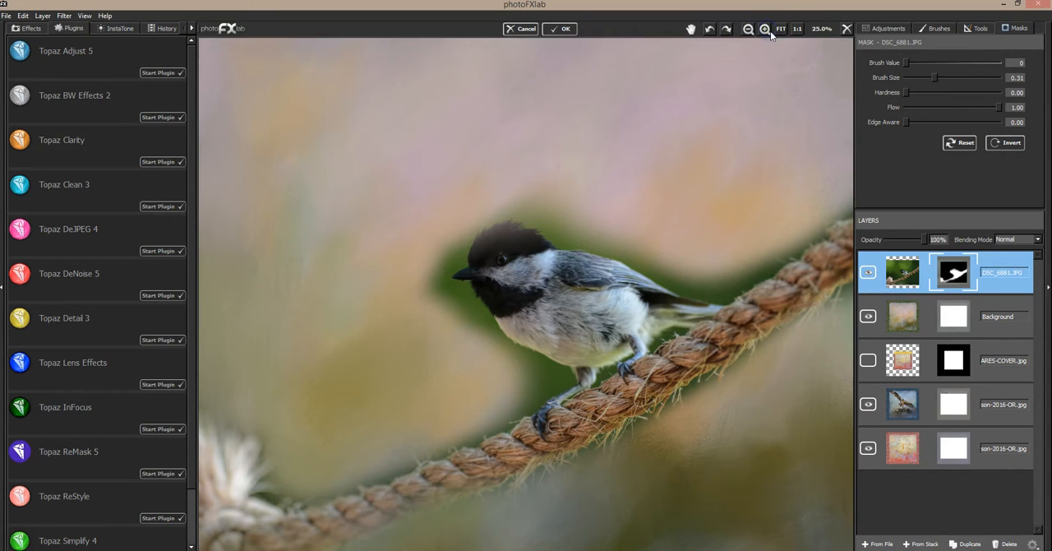
{"action": "left_click", "coordinate": [916, 78]}
{"action": "left_click_drag", "start_coordinate": [917, 77], "coordinate": [914, 77]}
{"action": "mouse_move", "coordinate": [505, 199]}
{"action": "left_mouse_down"}
{"action": "mouse_move", "coordinate": [564, 232]}
{"action": "mouse_move", "coordinate": [580, 228]}
{"action": "mouse_move", "coordinate": [554, 235]}
{"action": "mouse_move", "coordinate": [605, 239]}
{"action": "left_mouse_up"}
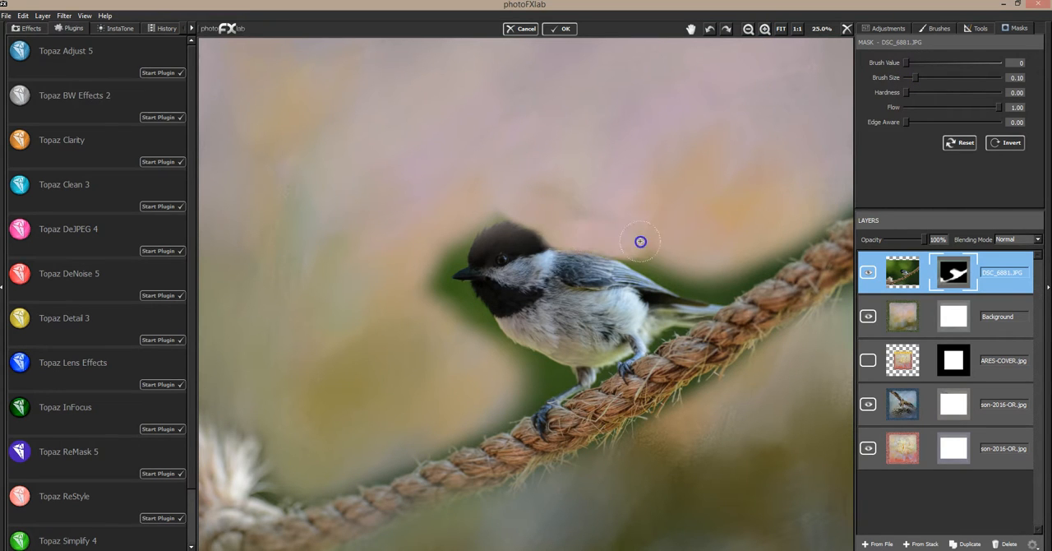
{"action": "mouse_move", "coordinate": [590, 206]}
{"action": "left_mouse_down"}
{"action": "mouse_move", "coordinate": [605, 236]}
{"action": "mouse_move", "coordinate": [650, 257]}
{"action": "mouse_move", "coordinate": [568, 234]}
{"action": "mouse_move", "coordinate": [674, 264]}
{"action": "mouse_move", "coordinate": [644, 256]}
{"action": "mouse_move", "coordinate": [682, 279]}
{"action": "left_mouse_up"}
{"action": "mouse_move", "coordinate": [637, 252]}
{"action": "left_mouse_down"}
{"action": "mouse_move", "coordinate": [674, 276]}
{"action": "mouse_move", "coordinate": [650, 262]}
{"action": "mouse_move", "coordinate": [728, 284]}
{"action": "left_mouse_up"}
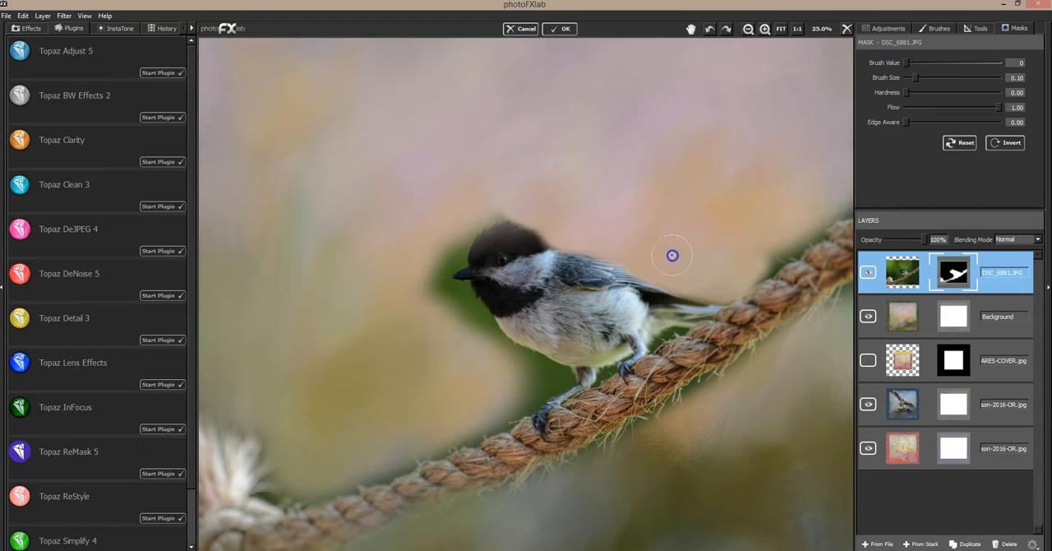
{"action": "mouse_move", "coordinate": [767, 243]}
{"action": "left_mouse_down"}
{"action": "mouse_move", "coordinate": [789, 245]}
{"action": "mouse_move", "coordinate": [759, 266]}
{"action": "left_mouse_up"}
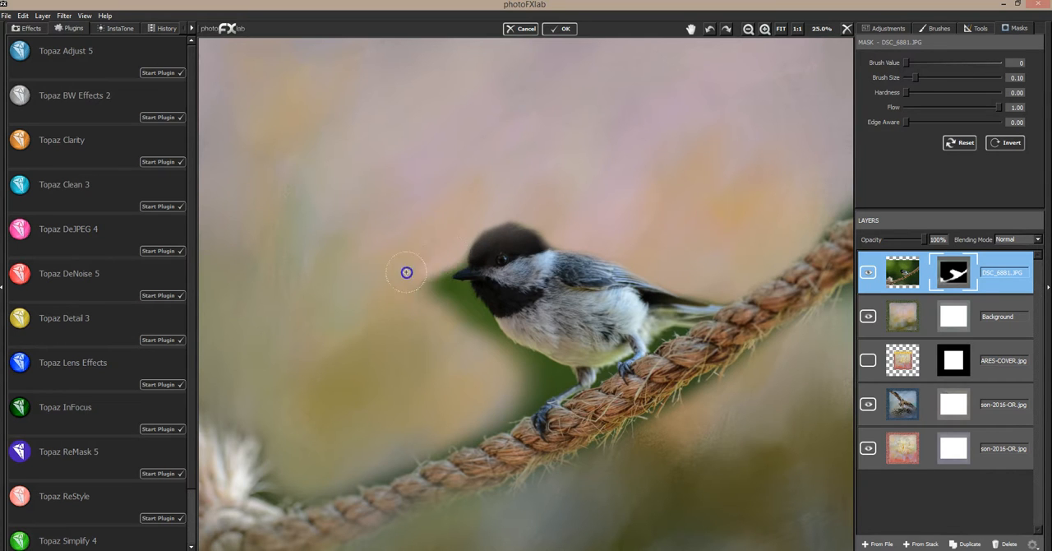
Step: Mask out the green below the beak, beside the breast and along the rope's upper edge toward its frayed end
{"action": "mouse_move", "coordinate": [425, 305]}
{"action": "left_mouse_down"}
{"action": "mouse_move", "coordinate": [455, 306]}
{"action": "mouse_move", "coordinate": [459, 294]}
{"action": "mouse_move", "coordinate": [482, 333]}
{"action": "mouse_move", "coordinate": [548, 371]}
{"action": "mouse_move", "coordinate": [520, 362]}
{"action": "left_mouse_up"}
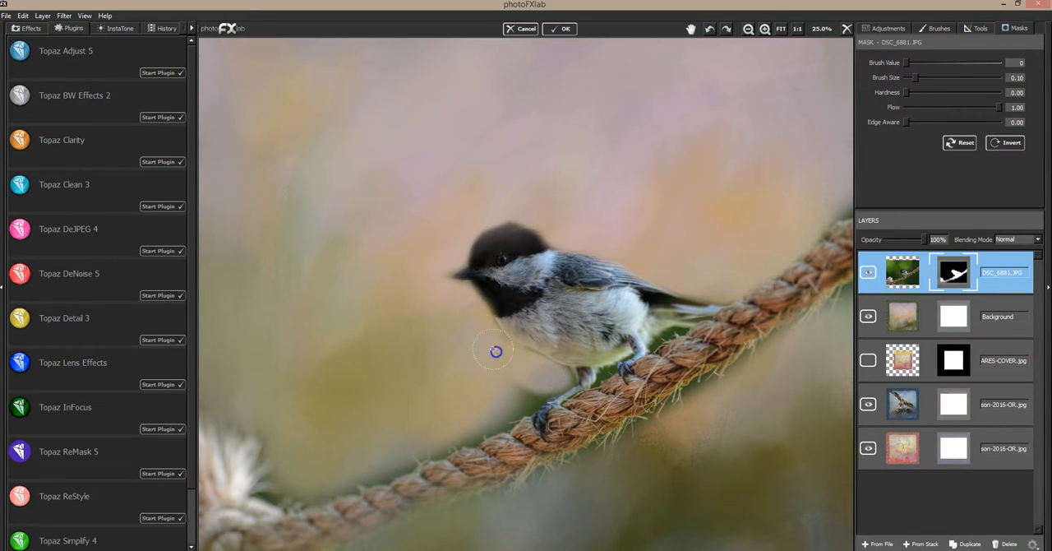
{"action": "left_click_drag", "start_coordinate": [515, 396], "coordinate": [522, 399]}
{"action": "left_click_drag", "start_coordinate": [507, 411], "coordinate": [274, 491]}
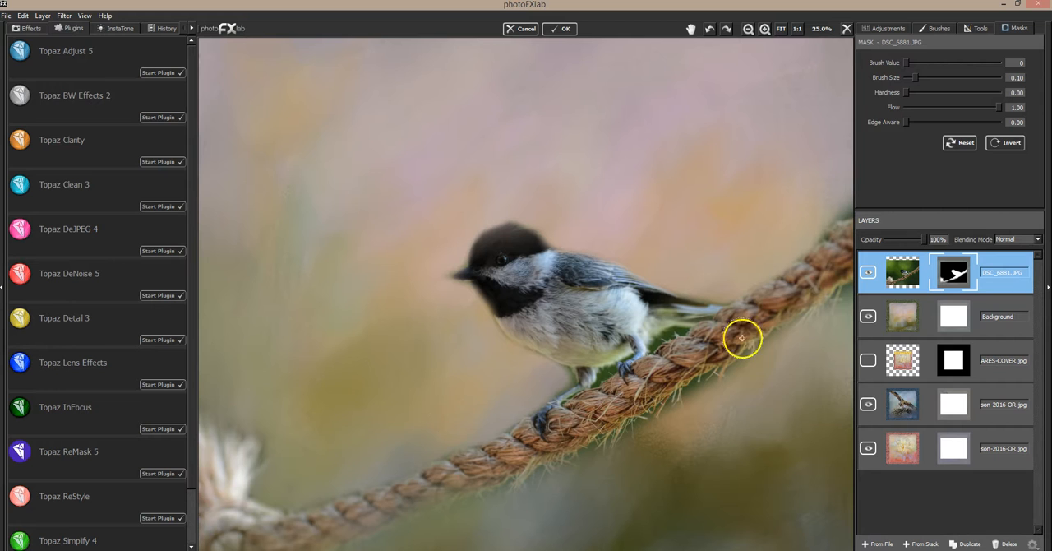
Step: Set the mask brush size to 0.03 and hardness to 0.04, and mask out the green between the legs and under the tail
{"action": "left_click_drag", "start_coordinate": [906, 92], "coordinate": [908, 79]}
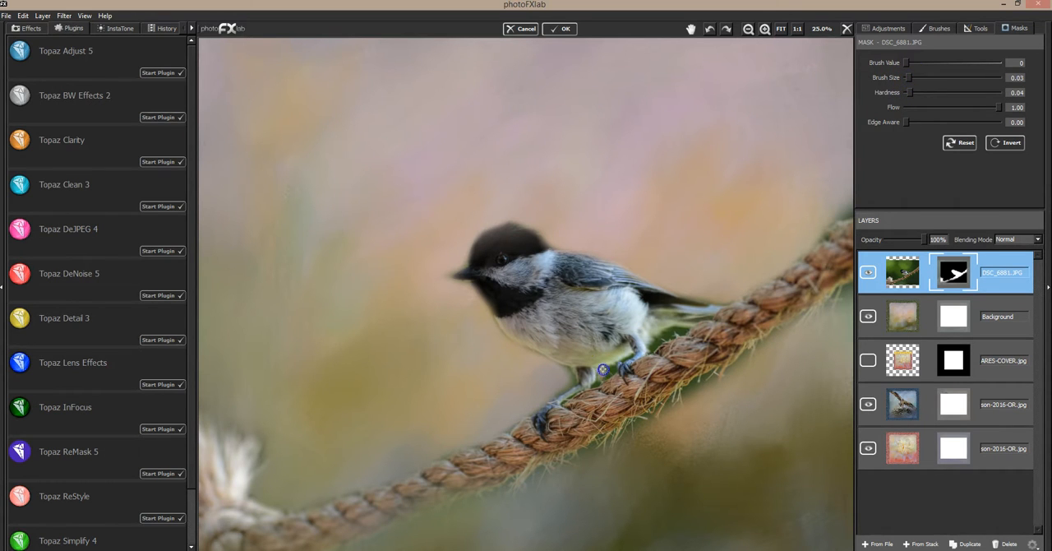
{"action": "left_click_drag", "start_coordinate": [568, 377], "coordinate": [564, 369]}
{"action": "left_click", "coordinate": [488, 325]}
{"action": "left_click", "coordinate": [488, 315]}
{"action": "mouse_move", "coordinate": [619, 371]}
{"action": "left_mouse_down"}
{"action": "mouse_move", "coordinate": [671, 326]}
{"action": "mouse_move", "coordinate": [651, 348]}
{"action": "left_mouse_up"}
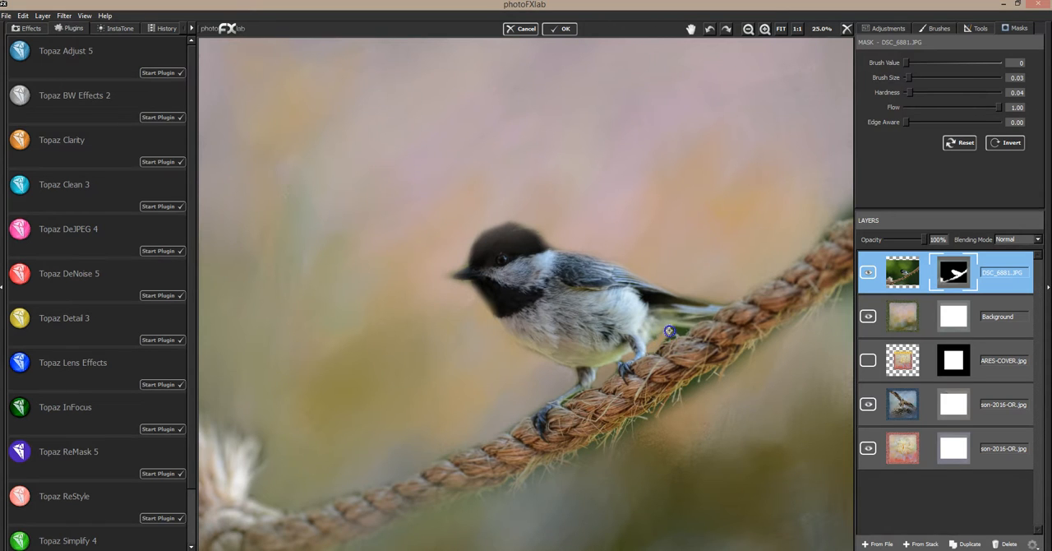
Step: Mask out the remaining green along the rope's underside and clean the edges along the bird's back and tail
{"action": "left_click", "coordinate": [695, 387]}
{"action": "left_click_drag", "start_coordinate": [655, 419], "coordinate": [622, 437]}
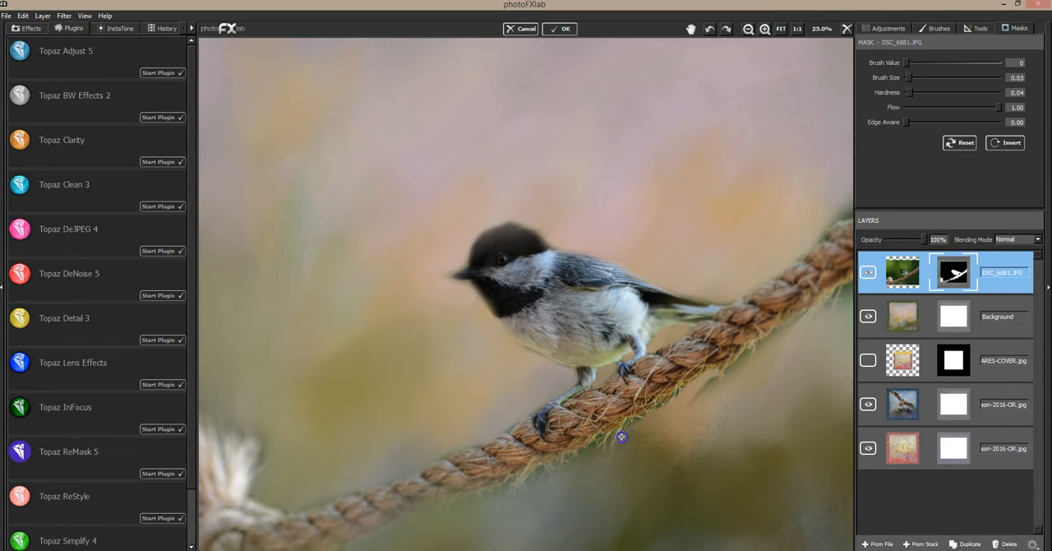
{"action": "left_click", "coordinate": [657, 416]}
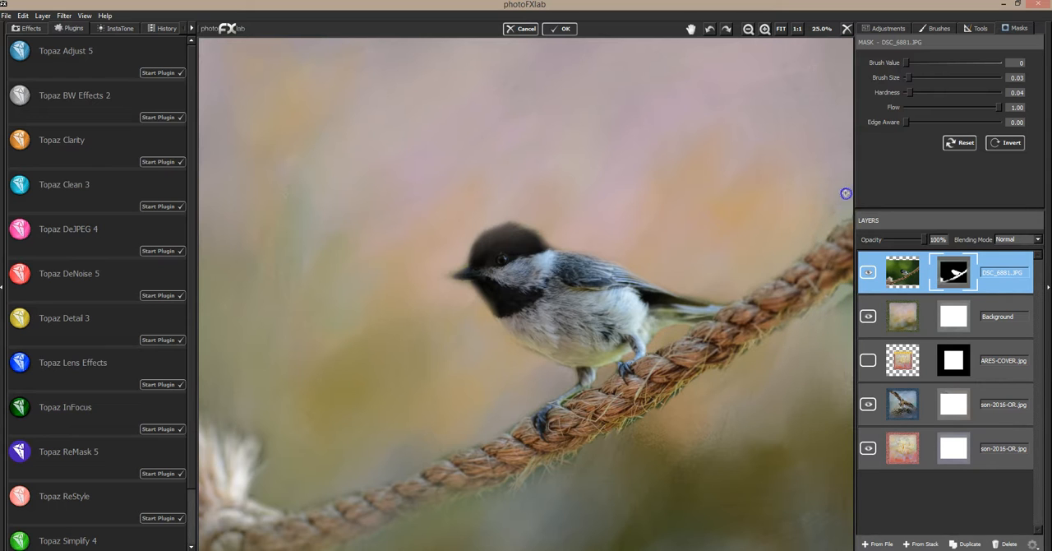
{"action": "mouse_move", "coordinate": [746, 235]}
{"action": "left_mouse_down"}
{"action": "mouse_move", "coordinate": [528, 325]}
{"action": "mouse_move", "coordinate": [457, 273]}
{"action": "mouse_move", "coordinate": [460, 254]}
{"action": "mouse_move", "coordinate": [454, 268]}
{"action": "left_mouse_up"}
{"action": "mouse_move", "coordinate": [520, 273]}
{"action": "left_mouse_down"}
{"action": "mouse_move", "coordinate": [692, 154]}
{"action": "mouse_move", "coordinate": [730, 178]}
{"action": "mouse_move", "coordinate": [587, 211]}
{"action": "mouse_move", "coordinate": [516, 208]}
{"action": "mouse_move", "coordinate": [685, 238]}
{"action": "mouse_move", "coordinate": [713, 288]}
{"action": "mouse_move", "coordinate": [678, 289]}
{"action": "left_mouse_up"}
{"action": "left_click", "coordinate": [679, 326]}
Step: Set the mask brush value to 255 and paint back the faded parts of the bird's head, throat and back
{"action": "left_click_drag", "start_coordinate": [946, 66], "coordinate": [1001, 64]}
{"action": "left_click", "coordinate": [481, 252]}
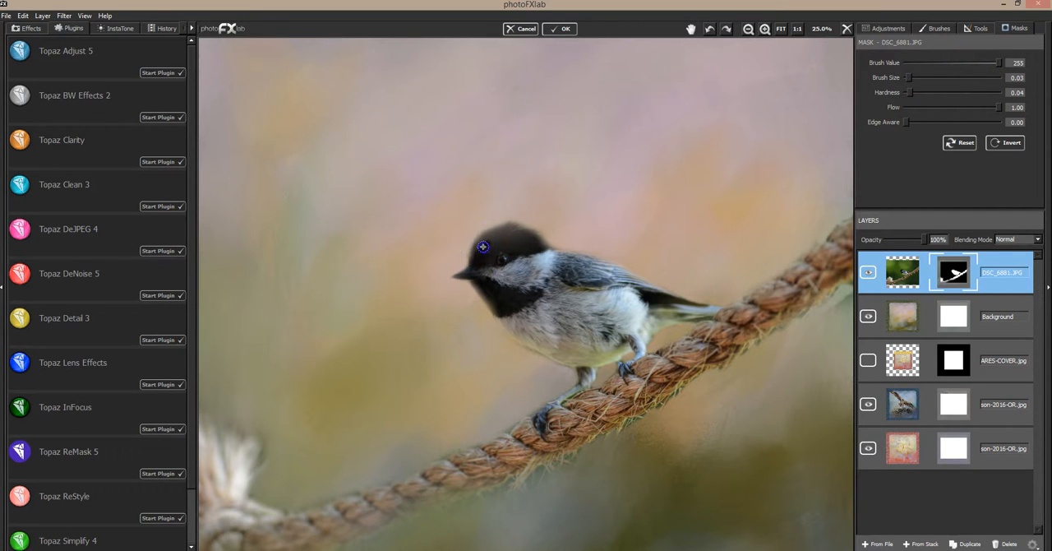
{"action": "left_click", "coordinate": [501, 254]}
{"action": "left_click", "coordinate": [491, 264]}
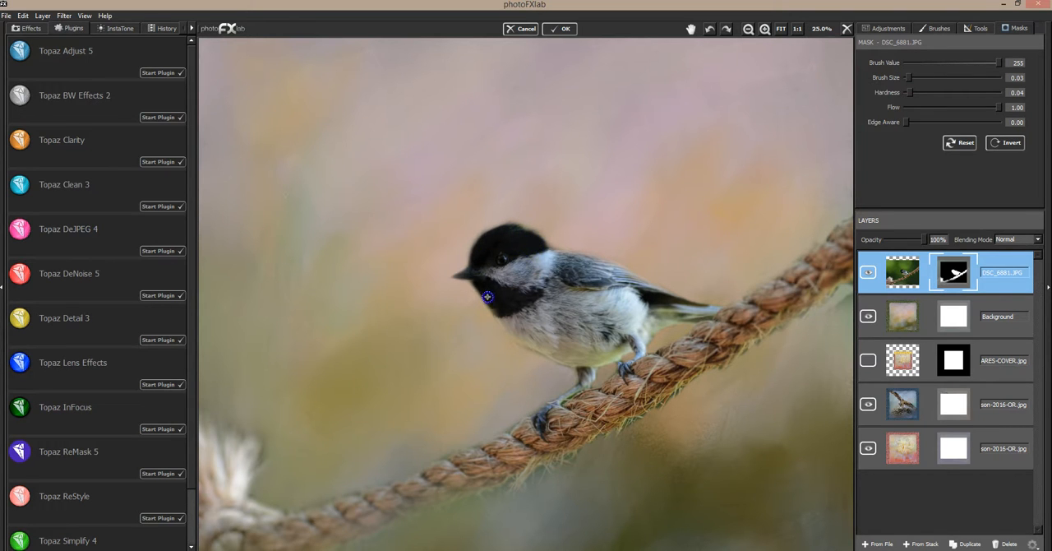
{"action": "left_click", "coordinate": [499, 256]}
{"action": "left_click", "coordinate": [502, 282]}
{"action": "left_click", "coordinate": [617, 296]}
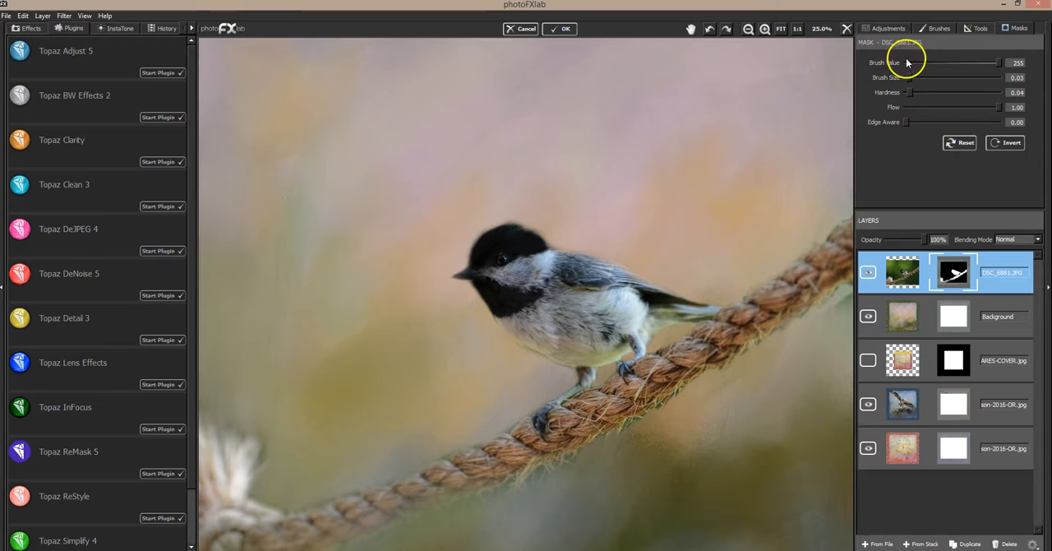
Step: Reduce the mask brush size to 0.01 and, at brush value 0, mask out the fringe around the head, throat and legs
{"action": "left_click_drag", "start_coordinate": [907, 79], "coordinate": [906, 78]}
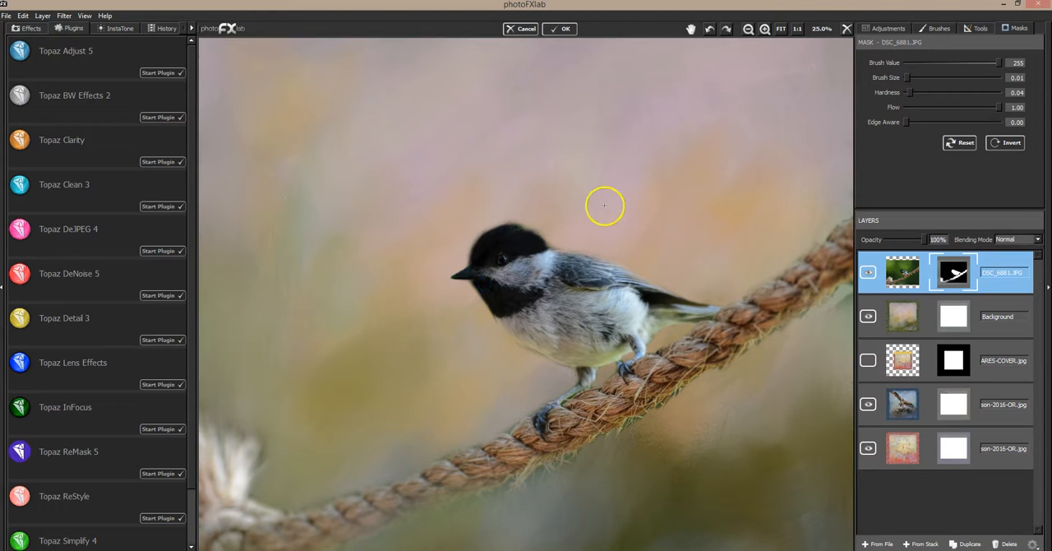
{"action": "left_click", "coordinate": [908, 62]}
{"action": "left_click_drag", "start_coordinate": [479, 239], "coordinate": [467, 260]}
{"action": "mouse_move", "coordinate": [475, 238]}
{"action": "left_mouse_down"}
{"action": "mouse_move", "coordinate": [540, 192]}
{"action": "mouse_move", "coordinate": [525, 223]}
{"action": "left_mouse_up"}
{"action": "mouse_move", "coordinate": [467, 256]}
{"action": "left_mouse_down"}
{"action": "mouse_move", "coordinate": [554, 258]}
{"action": "mouse_move", "coordinate": [467, 238]}
{"action": "mouse_move", "coordinate": [466, 255]}
{"action": "left_mouse_up"}
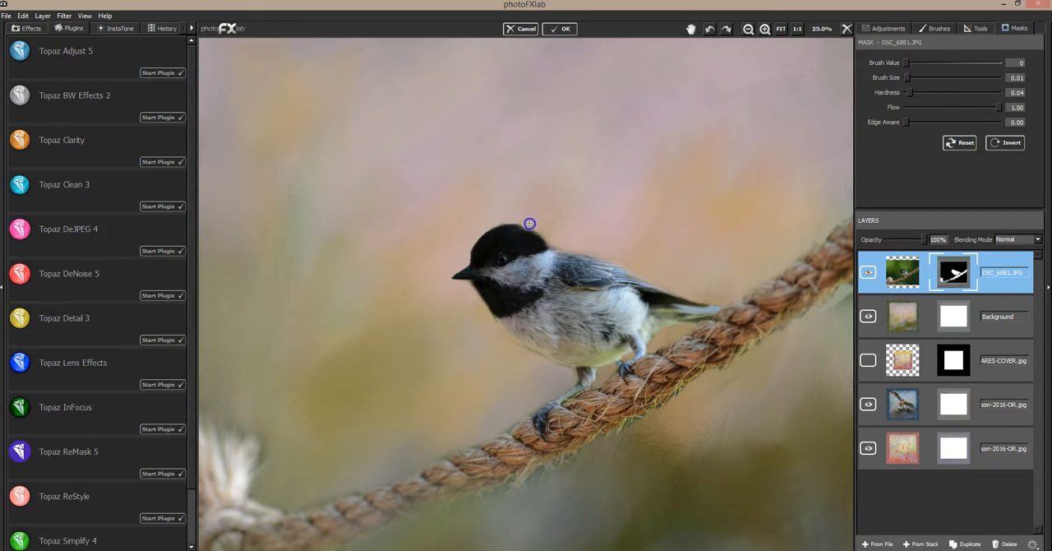
{"action": "mouse_move", "coordinate": [554, 245]}
{"action": "left_mouse_down"}
{"action": "mouse_move", "coordinate": [528, 369]}
{"action": "mouse_move", "coordinate": [503, 352]}
{"action": "mouse_move", "coordinate": [495, 326]}
{"action": "left_mouse_up"}
{"action": "mouse_move", "coordinate": [564, 401]}
{"action": "left_mouse_down"}
{"action": "mouse_move", "coordinate": [674, 326]}
{"action": "mouse_move", "coordinate": [660, 335]}
{"action": "mouse_move", "coordinate": [658, 306]}
{"action": "mouse_move", "coordinate": [746, 47]}
{"action": "mouse_move", "coordinate": [792, 45]}
{"action": "mouse_move", "coordinate": [742, 87]}
{"action": "mouse_move", "coordinate": [691, 172]}
{"action": "left_mouse_up"}
Step: Paint at brush value 255 to restore the missing edge of the bird's crown and nape
{"action": "left_click", "coordinate": [764, 30]}
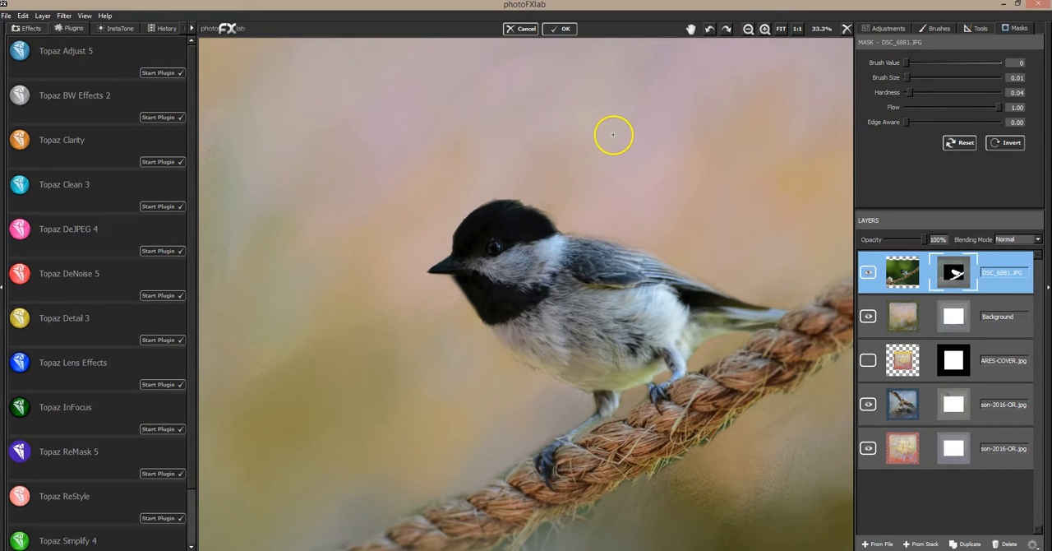
{"action": "left_click", "coordinate": [762, 30]}
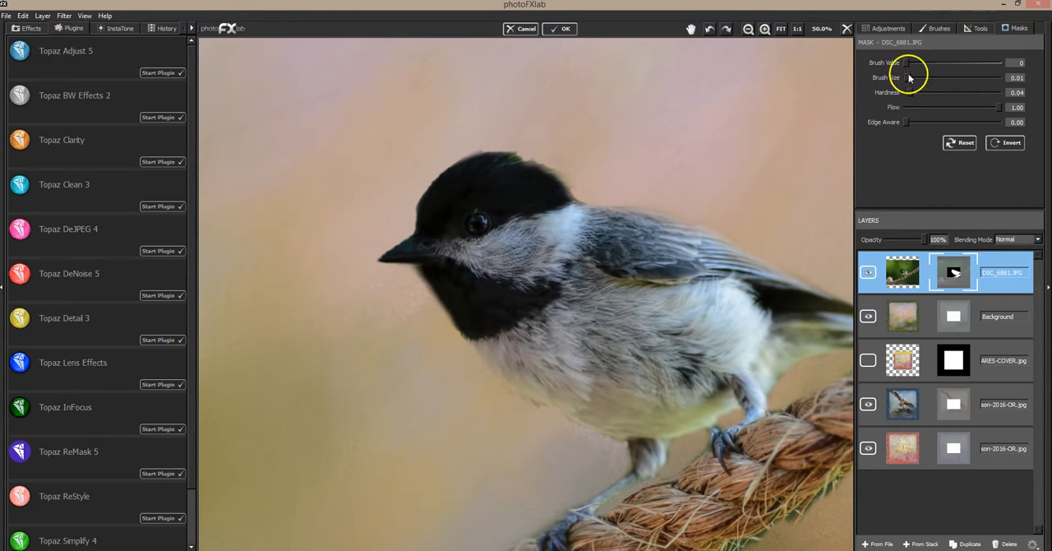
{"action": "left_click_drag", "start_coordinate": [932, 63], "coordinate": [1009, 64]}
{"action": "left_click_drag", "start_coordinate": [498, 156], "coordinate": [533, 163]}
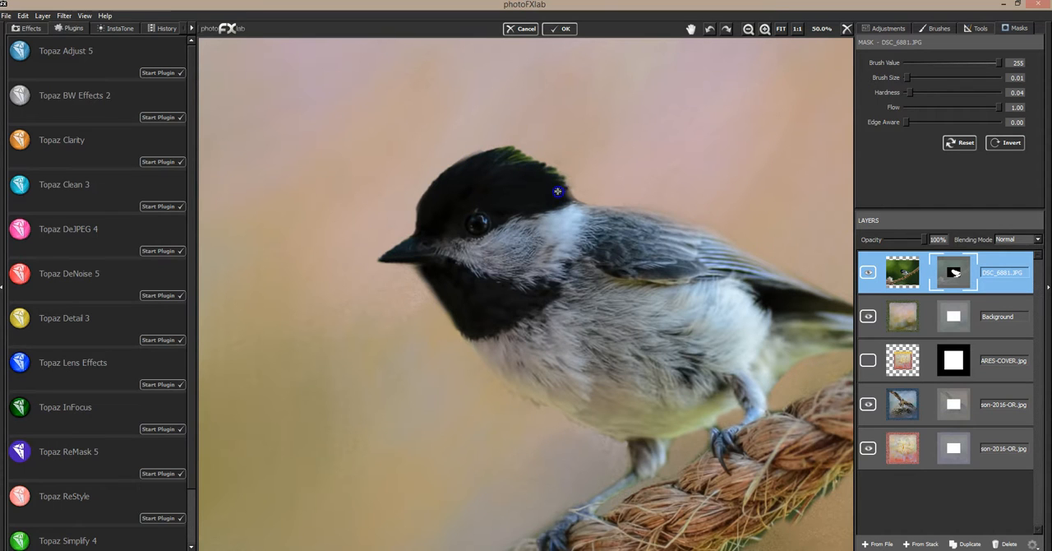
{"action": "left_click_drag", "start_coordinate": [578, 202], "coordinate": [579, 205]}
{"action": "mouse_move", "coordinate": [496, 202]}
{"action": "left_mouse_down"}
{"action": "mouse_move", "coordinate": [499, 172]}
{"action": "mouse_move", "coordinate": [470, 159]}
{"action": "left_mouse_up"}
Step: Set the mask brush to value 0, size 0.02 and flow 0.08, and lightly mask the green fringe on the crown
{"action": "mouse_move", "coordinate": [944, 63]}
{"action": "left_mouse_down"}
{"action": "mouse_move", "coordinate": [906, 62]}
{"action": "mouse_move", "coordinate": [908, 77]}
{"action": "left_mouse_up"}
{"action": "left_click", "coordinate": [907, 77]}
{"action": "left_click", "coordinate": [911, 107]}
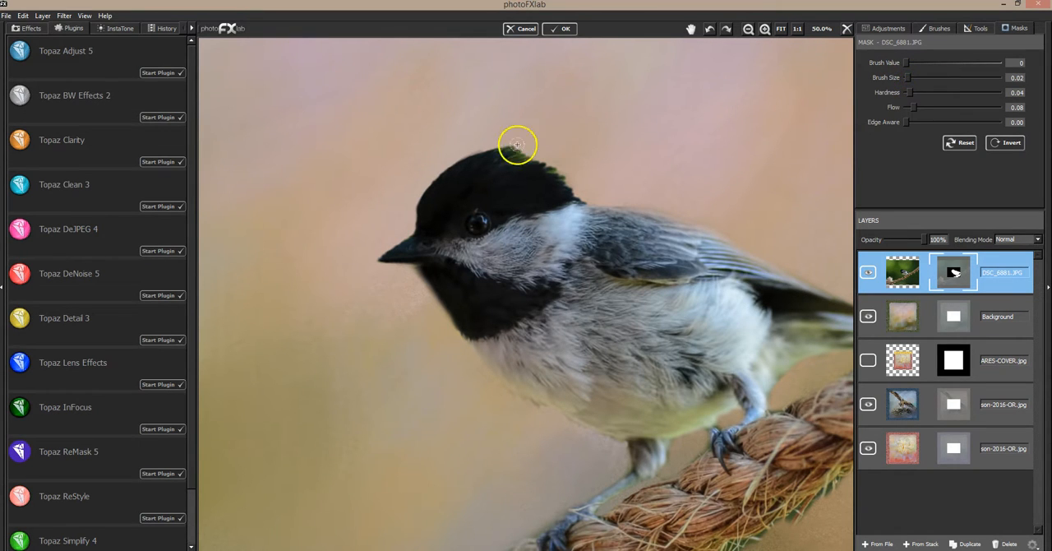
{"action": "left_click_drag", "start_coordinate": [509, 145], "coordinate": [534, 144]}
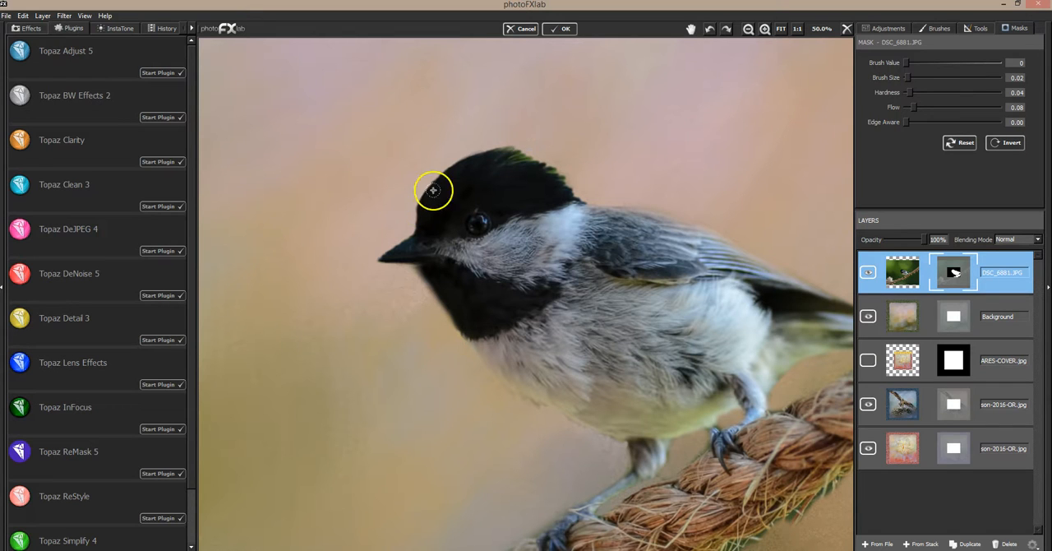
Step: Raise the mask brush flow to 0.21 and mask the fringe along the forehead, crown and upper back
{"action": "left_click_drag", "start_coordinate": [920, 108], "coordinate": [926, 110]}
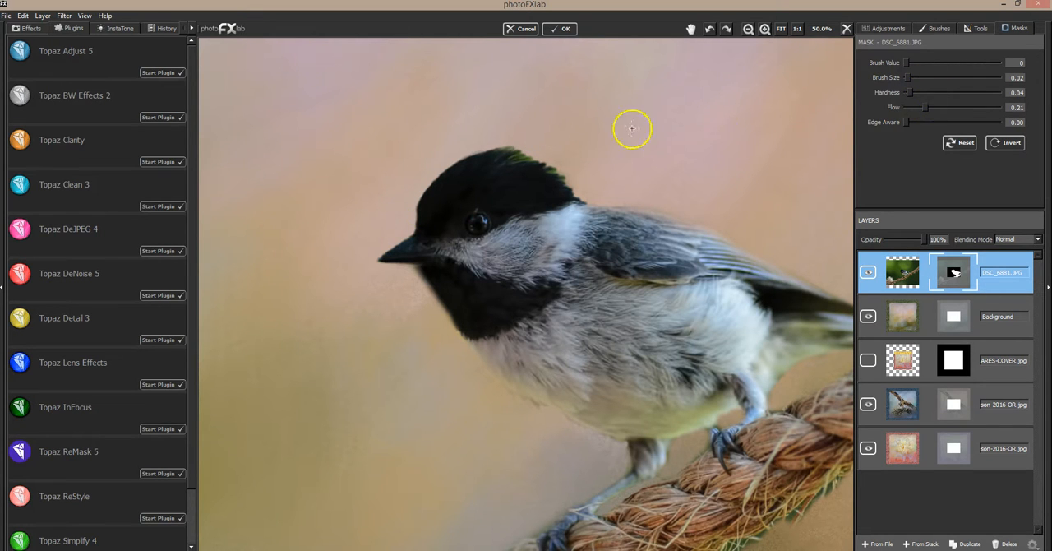
{"action": "mouse_move", "coordinate": [464, 154]}
{"action": "left_mouse_down"}
{"action": "mouse_move", "coordinate": [411, 200]}
{"action": "mouse_move", "coordinate": [400, 236]}
{"action": "mouse_move", "coordinate": [410, 229]}
{"action": "mouse_move", "coordinate": [396, 241]}
{"action": "mouse_move", "coordinate": [410, 202]}
{"action": "left_mouse_up"}
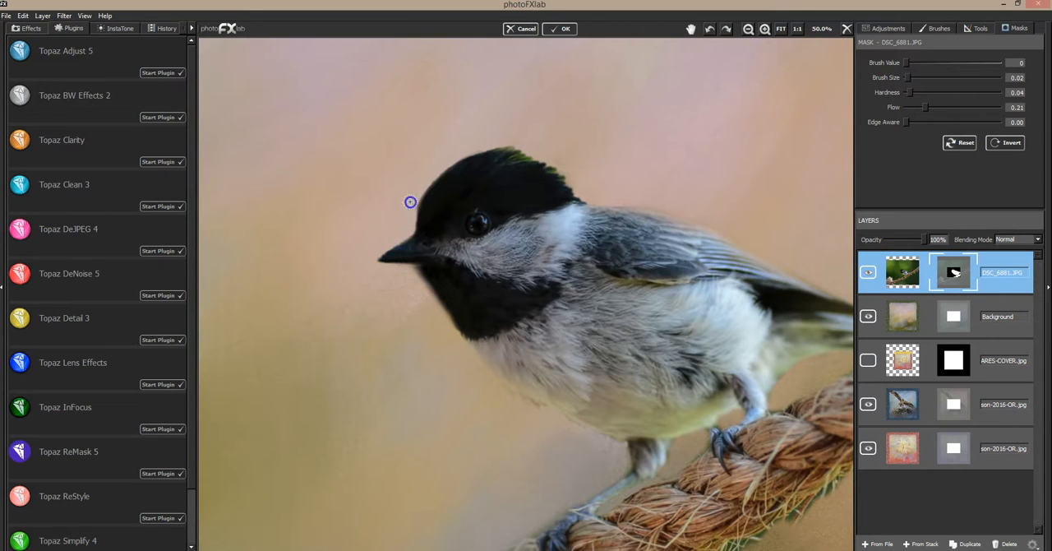
{"action": "mouse_move", "coordinate": [499, 146]}
{"action": "left_mouse_down"}
{"action": "mouse_move", "coordinate": [537, 152]}
{"action": "mouse_move", "coordinate": [527, 156]}
{"action": "mouse_move", "coordinate": [549, 153]}
{"action": "mouse_move", "coordinate": [510, 159]}
{"action": "mouse_move", "coordinate": [561, 164]}
{"action": "mouse_move", "coordinate": [577, 176]}
{"action": "mouse_move", "coordinate": [543, 168]}
{"action": "mouse_move", "coordinate": [596, 200]}
{"action": "mouse_move", "coordinate": [540, 156]}
{"action": "mouse_move", "coordinate": [519, 146]}
{"action": "mouse_move", "coordinate": [506, 158]}
{"action": "mouse_move", "coordinate": [537, 159]}
{"action": "mouse_move", "coordinate": [581, 181]}
{"action": "mouse_move", "coordinate": [588, 197]}
{"action": "mouse_move", "coordinate": [704, 214]}
{"action": "left_mouse_up"}
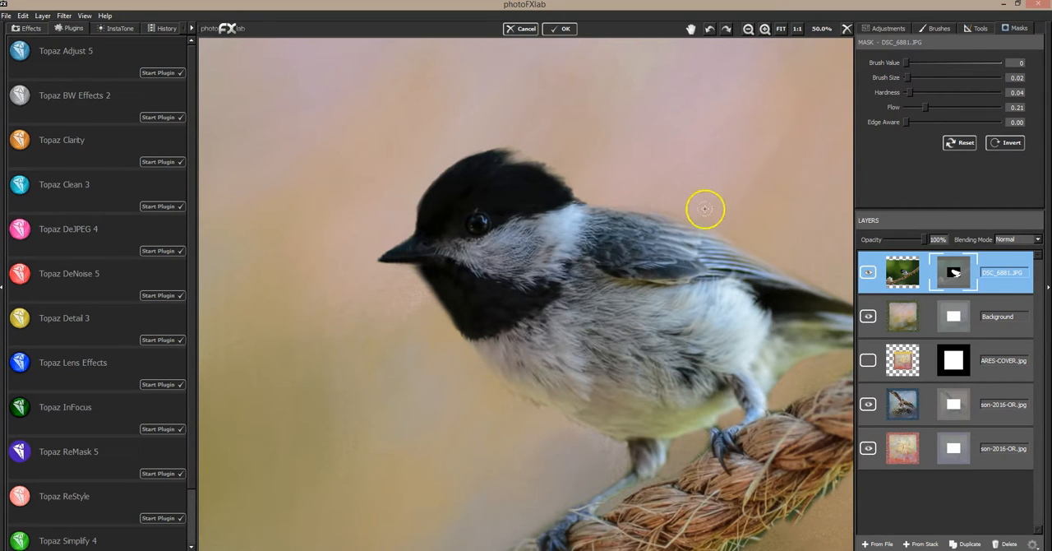
Step: Set the mask brush value to 255 and rebuild the edge of the bird's forehead, crown and nape
{"action": "left_click_drag", "start_coordinate": [907, 63], "coordinate": [1010, 66]}
{"action": "mouse_move", "coordinate": [464, 166]}
{"action": "left_mouse_down"}
{"action": "mouse_move", "coordinate": [493, 155]}
{"action": "mouse_move", "coordinate": [524, 163]}
{"action": "mouse_move", "coordinate": [481, 164]}
{"action": "mouse_move", "coordinate": [535, 165]}
{"action": "mouse_move", "coordinate": [566, 192]}
{"action": "mouse_move", "coordinate": [499, 158]}
{"action": "mouse_move", "coordinate": [465, 161]}
{"action": "mouse_move", "coordinate": [483, 155]}
{"action": "mouse_move", "coordinate": [452, 170]}
{"action": "mouse_move", "coordinate": [477, 156]}
{"action": "left_mouse_up"}
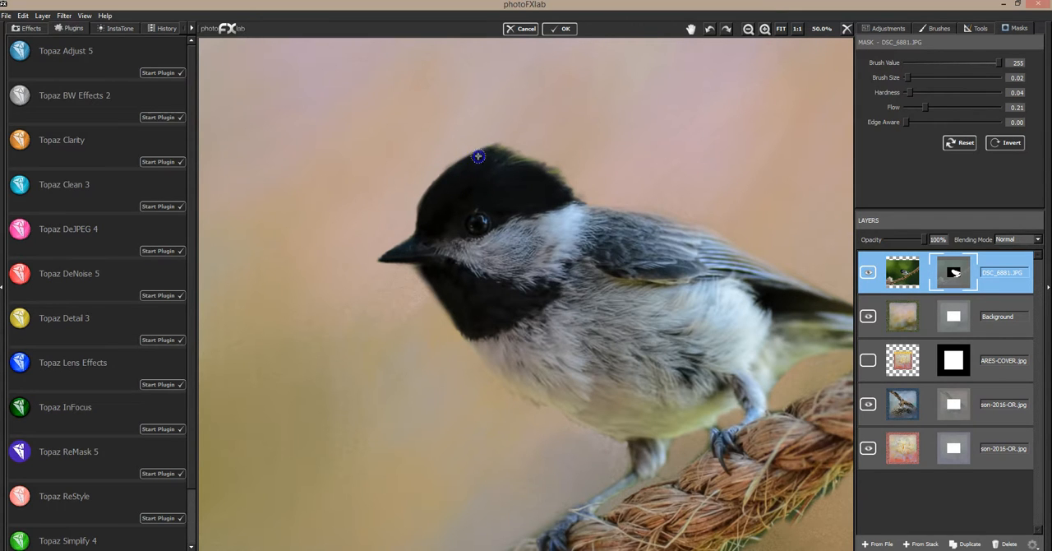
{"action": "left_click_drag", "start_coordinate": [449, 175], "coordinate": [459, 166]}
{"action": "left_click", "coordinate": [567, 186]}
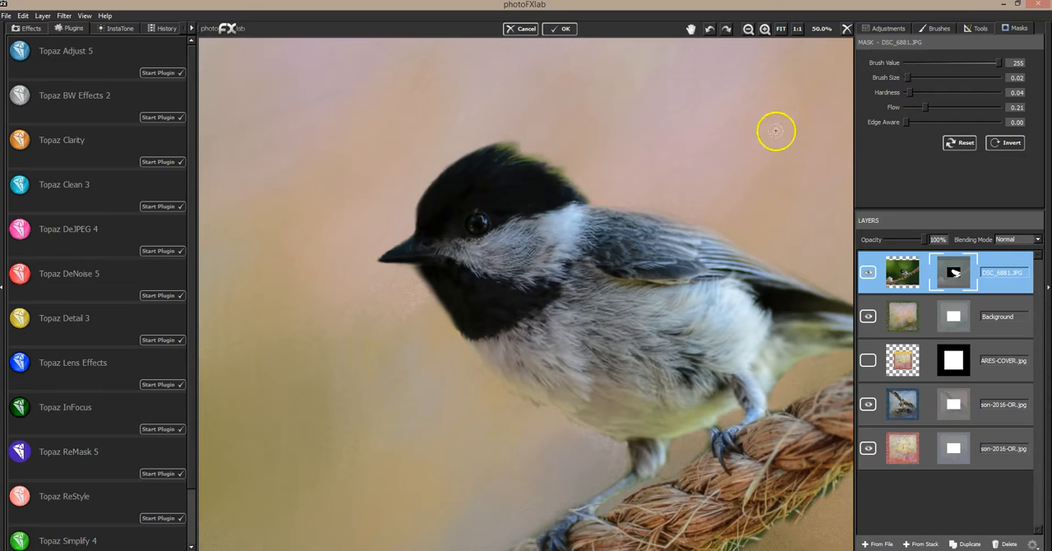
Step: Set the brush value to 0 and Edge Aware to 1.00, and mask the green fringe from the crown down to the nape
{"action": "left_click", "coordinate": [908, 62]}
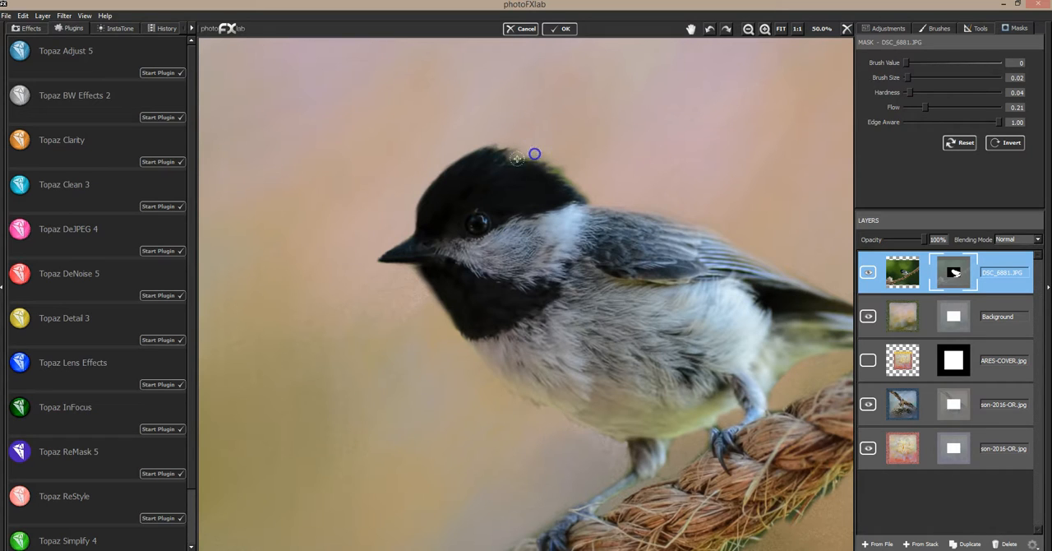
{"action": "mouse_move", "coordinate": [557, 167]}
{"action": "left_mouse_down"}
{"action": "mouse_move", "coordinate": [572, 170]}
{"action": "mouse_move", "coordinate": [569, 180]}
{"action": "mouse_move", "coordinate": [558, 171]}
{"action": "left_mouse_up"}
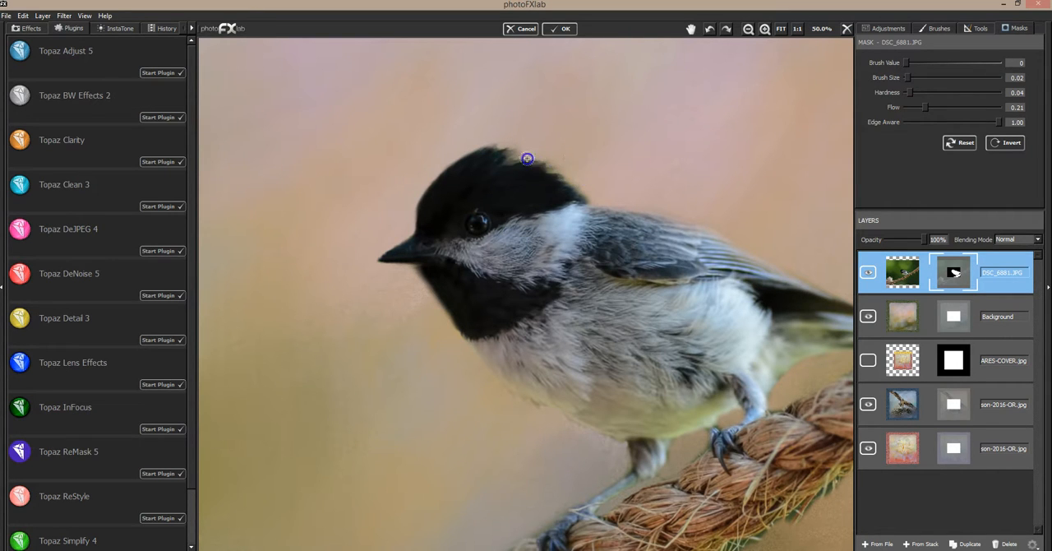
{"action": "left_click_drag", "start_coordinate": [577, 199], "coordinate": [578, 187]}
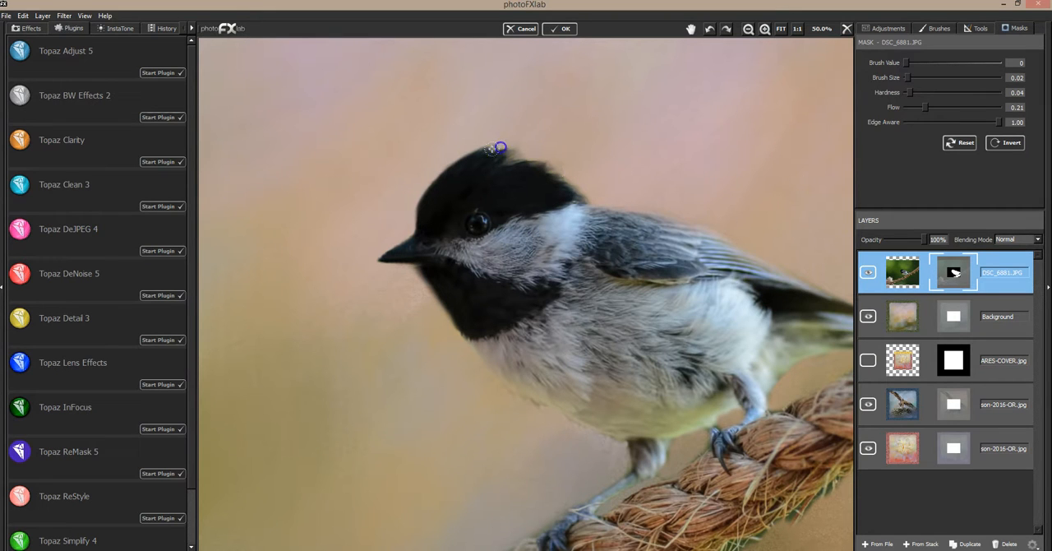
Step: Set Edge Aware to 0.00 and brush value to 255, and softly restore the head's outline, enlarging the brush to 0.20
{"action": "left_click", "coordinate": [907, 121]}
{"action": "left_click_drag", "start_coordinate": [499, 151], "coordinate": [470, 167]}
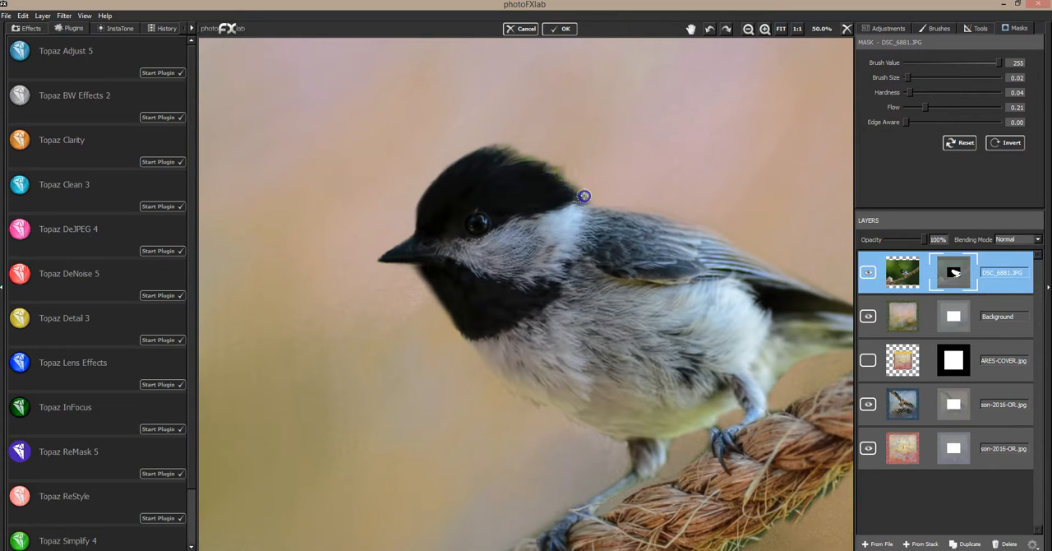
{"action": "left_click_drag", "start_coordinate": [907, 77], "coordinate": [924, 77]}
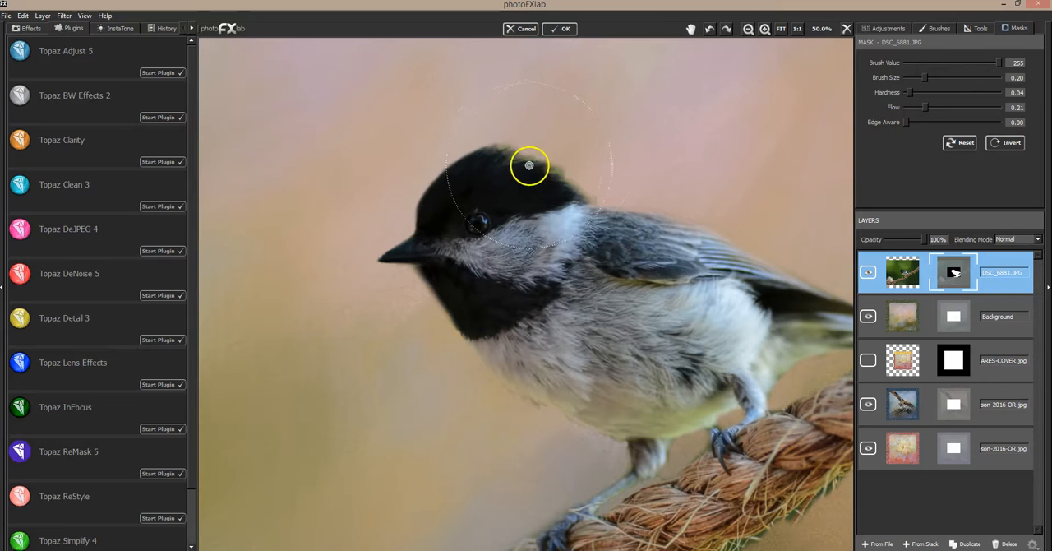
{"action": "mouse_move", "coordinate": [540, 166]}
{"action": "left_mouse_down"}
{"action": "mouse_move", "coordinate": [601, 194]}
{"action": "mouse_move", "coordinate": [493, 165]}
{"action": "mouse_move", "coordinate": [480, 164]}
{"action": "mouse_move", "coordinate": [568, 191]}
{"action": "mouse_move", "coordinate": [450, 171]}
{"action": "mouse_move", "coordinate": [479, 163]}
{"action": "mouse_move", "coordinate": [429, 210]}
{"action": "mouse_move", "coordinate": [435, 191]}
{"action": "mouse_move", "coordinate": [418, 219]}
{"action": "mouse_move", "coordinate": [419, 252]}
{"action": "mouse_move", "coordinate": [432, 296]}
{"action": "left_mouse_up"}
Step: Set the mask brush value to 0 and size to 0.06, and mask the greenish halo around the crown, forehead and beak
{"action": "left_click", "coordinate": [909, 63]}
{"action": "left_click", "coordinate": [912, 78]}
{"action": "mouse_move", "coordinate": [409, 156]}
{"action": "left_mouse_down"}
{"action": "mouse_move", "coordinate": [484, 107]}
{"action": "mouse_move", "coordinate": [600, 179]}
{"action": "mouse_move", "coordinate": [509, 157]}
{"action": "mouse_move", "coordinate": [399, 180]}
{"action": "mouse_move", "coordinate": [394, 228]}
{"action": "mouse_move", "coordinate": [408, 172]}
{"action": "left_mouse_up"}
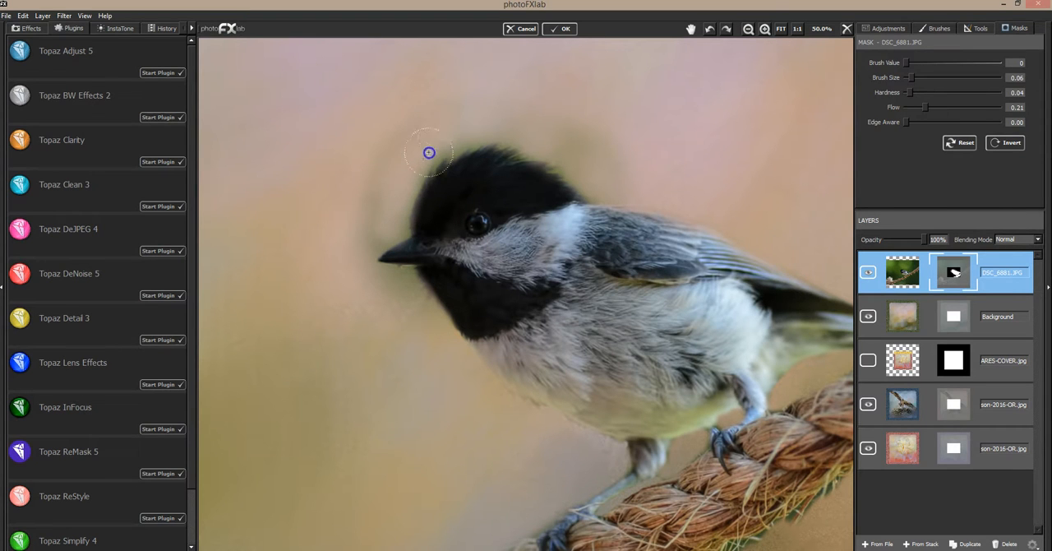
{"action": "left_click", "coordinate": [520, 122]}
{"action": "left_click", "coordinate": [477, 131]}
{"action": "left_click", "coordinate": [398, 182]}
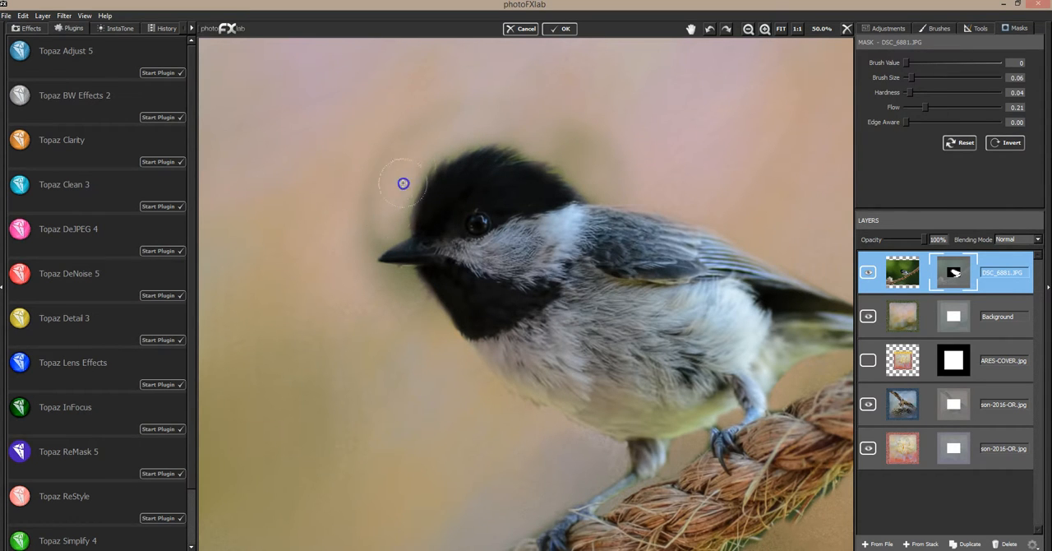
{"action": "left_click", "coordinate": [390, 284]}
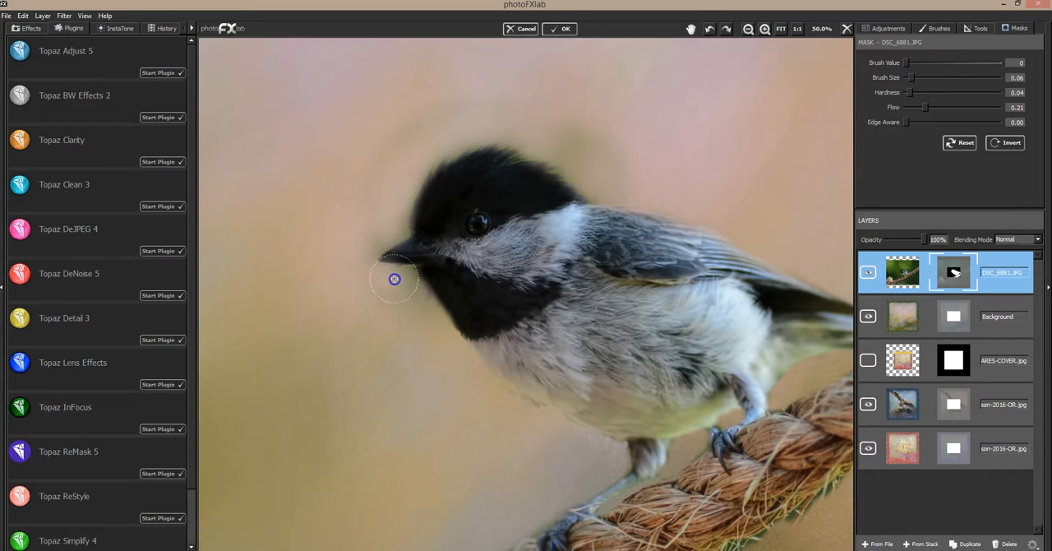
{"action": "left_click", "coordinate": [389, 235]}
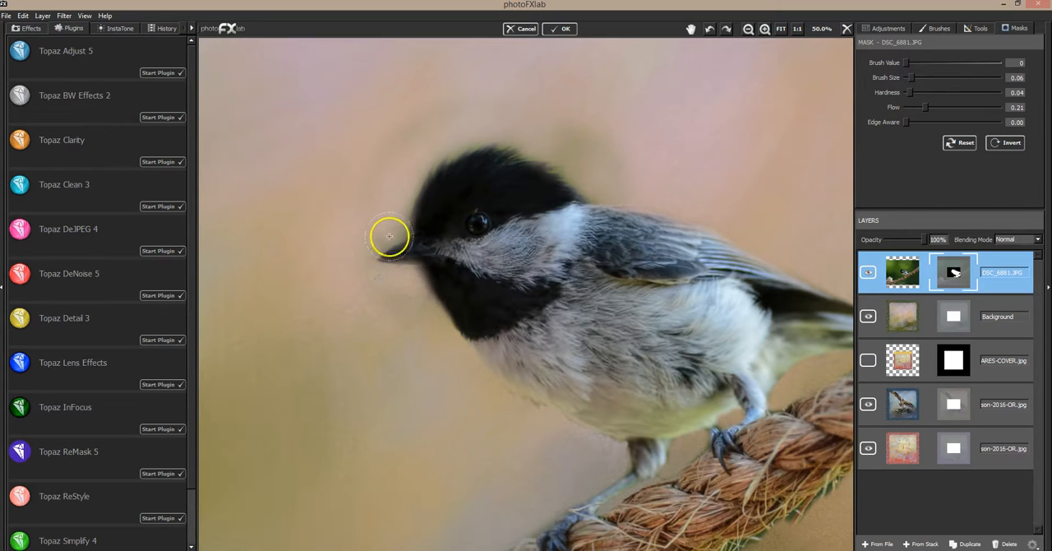
{"action": "mouse_move", "coordinate": [493, 134]}
{"action": "left_mouse_down"}
{"action": "mouse_move", "coordinate": [531, 117]}
{"action": "mouse_move", "coordinate": [534, 134]}
{"action": "mouse_move", "coordinate": [512, 134]}
{"action": "mouse_move", "coordinate": [568, 133]}
{"action": "left_mouse_up"}
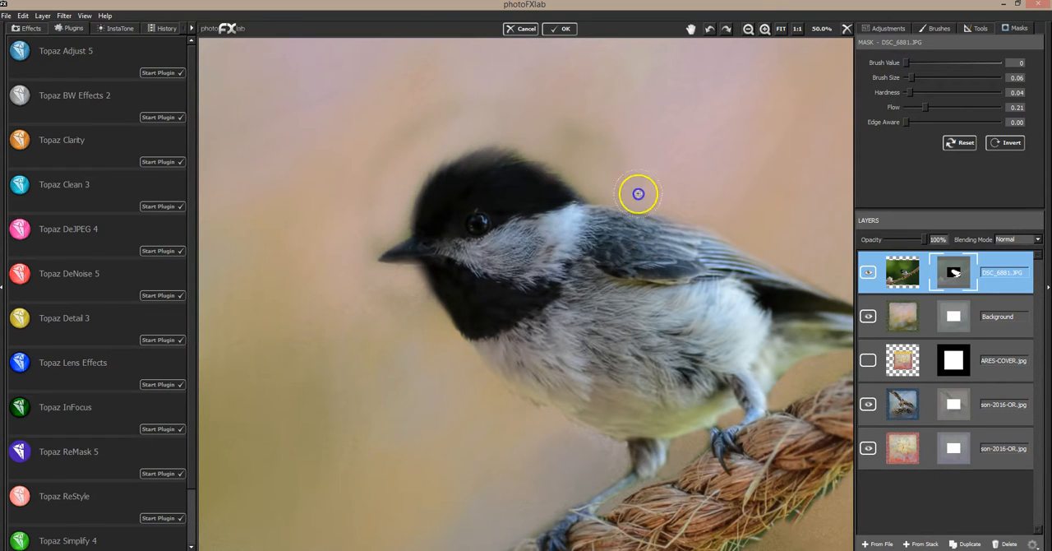
Step: Set the mask brush value to 255 and size to 0.02, and restore the beak and the edges of the forehead and crown
{"action": "left_click_drag", "start_coordinate": [913, 77], "coordinate": [908, 77]}
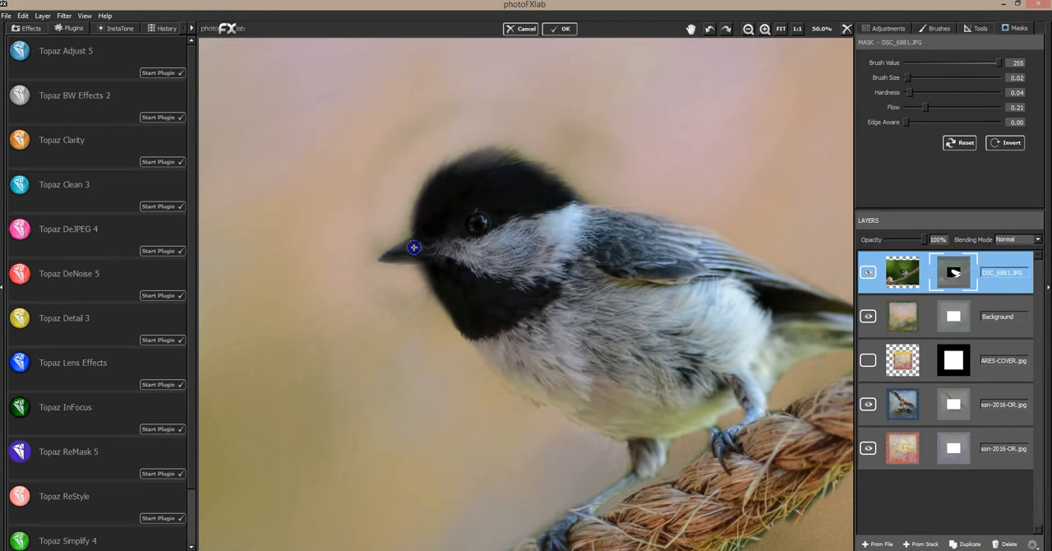
{"action": "mouse_move", "coordinate": [402, 255]}
{"action": "left_mouse_down"}
{"action": "mouse_move", "coordinate": [430, 237]}
{"action": "mouse_move", "coordinate": [429, 223]}
{"action": "left_mouse_up"}
{"action": "left_click_drag", "start_coordinate": [487, 155], "coordinate": [458, 177]}
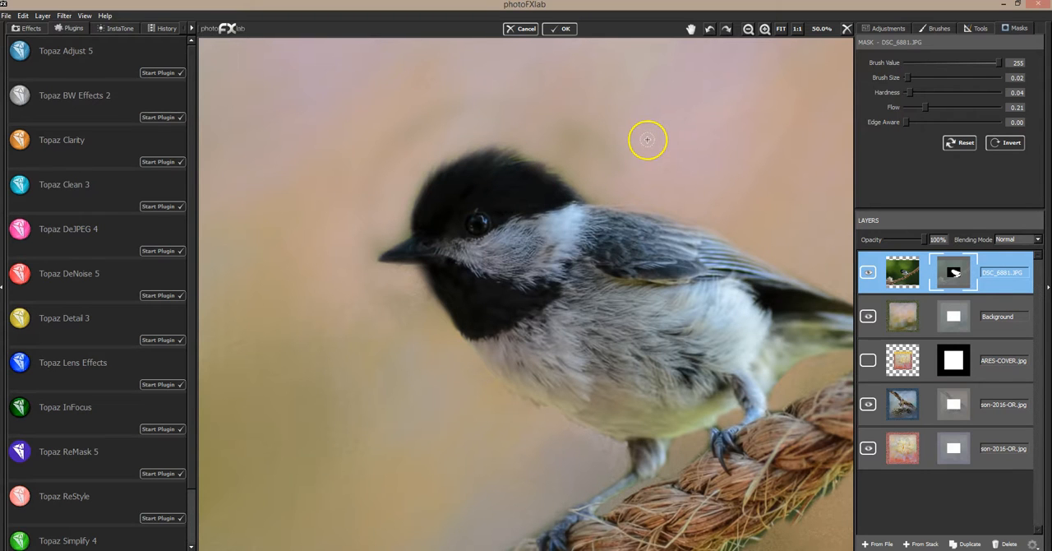
Step: Set the mask brush value to 0 and mask the remaining fringe from the forehead down to the top of the beak
{"action": "left_click", "coordinate": [903, 62]}
{"action": "mouse_move", "coordinate": [392, 239]}
{"action": "left_mouse_down"}
{"action": "mouse_move", "coordinate": [379, 249]}
{"action": "mouse_move", "coordinate": [400, 234]}
{"action": "left_mouse_up"}
{"action": "left_click_drag", "start_coordinate": [422, 170], "coordinate": [381, 244]}
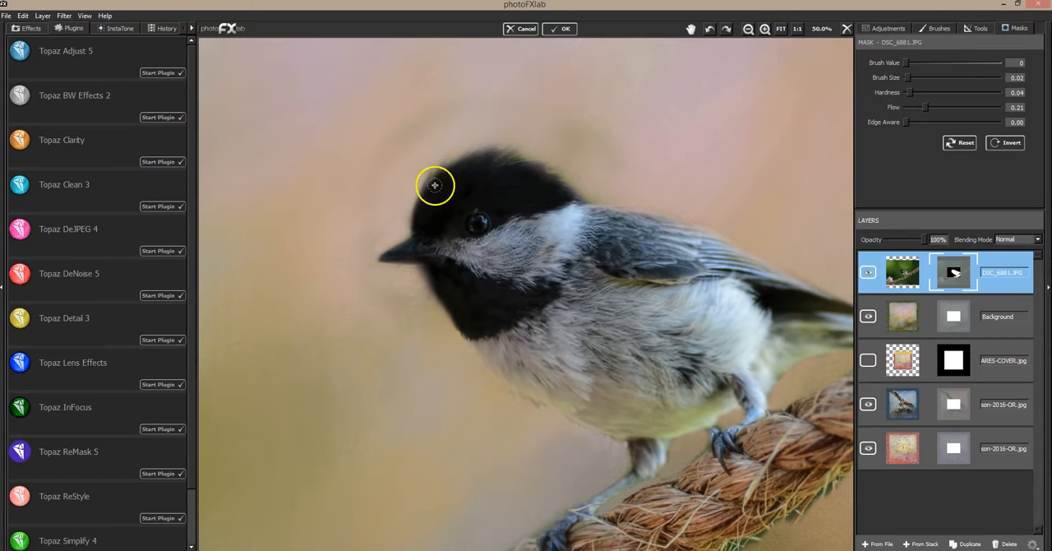
Step: Desaturate the green fringe along the crown, nape and forehead with the Saturation brush at strength -0.80 and size 0.02
{"action": "left_click", "coordinate": [975, 29]}
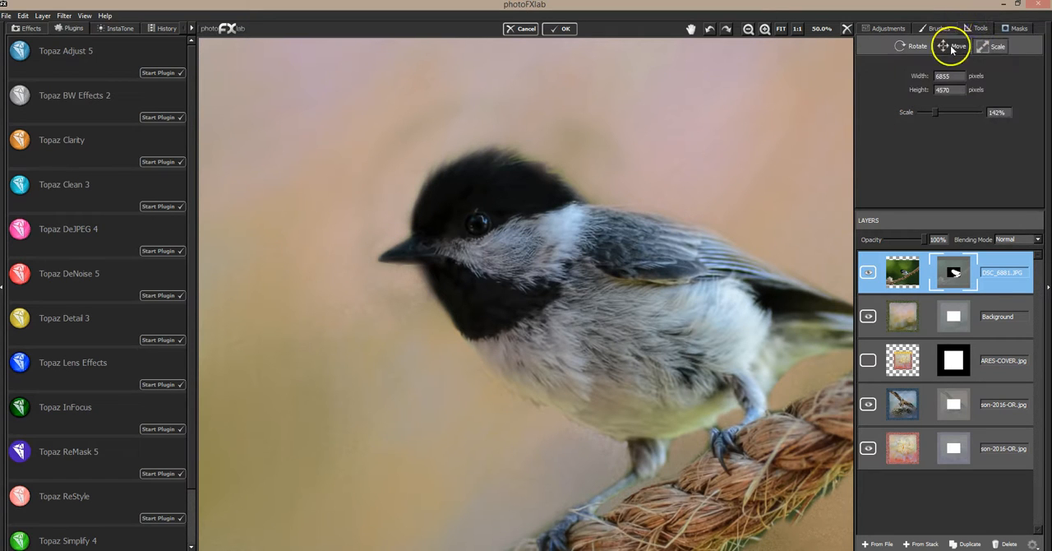
{"action": "left_click", "coordinate": [944, 29]}
{"action": "left_click", "coordinate": [940, 50]}
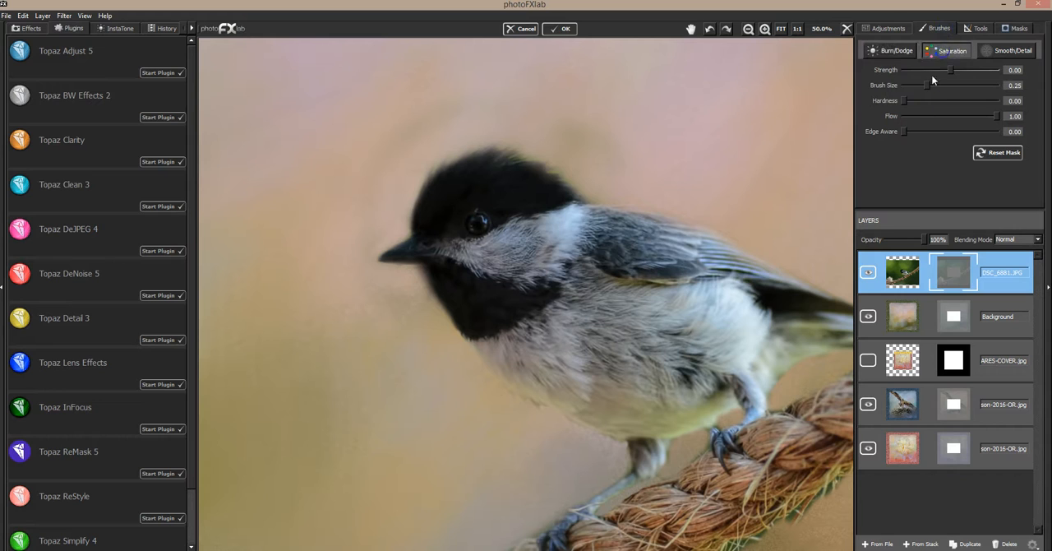
{"action": "left_click_drag", "start_coordinate": [924, 71], "coordinate": [913, 71]}
{"action": "left_click_drag", "start_coordinate": [913, 86], "coordinate": [907, 85]}
{"action": "left_click_drag", "start_coordinate": [507, 146], "coordinate": [518, 158]}
{"action": "mouse_move", "coordinate": [537, 164]}
{"action": "left_mouse_down"}
{"action": "mouse_move", "coordinate": [567, 172]}
{"action": "mouse_move", "coordinate": [569, 194]}
{"action": "left_mouse_up"}
{"action": "mouse_move", "coordinate": [429, 178]}
{"action": "left_mouse_down"}
{"action": "mouse_move", "coordinate": [461, 157]}
{"action": "mouse_move", "coordinate": [520, 164]}
{"action": "left_mouse_up"}
{"action": "left_click_drag", "start_coordinate": [418, 186], "coordinate": [410, 206]}
{"action": "left_click_drag", "start_coordinate": [353, 261], "coordinate": [342, 279]}
Step: Set the mask brush to value 255, flow 0.11 and size 0.28, and softly bring back the surroundings of the head
{"action": "left_click", "coordinate": [1015, 28]}
{"action": "left_click", "coordinate": [998, 63]}
{"action": "left_click", "coordinate": [928, 107]}
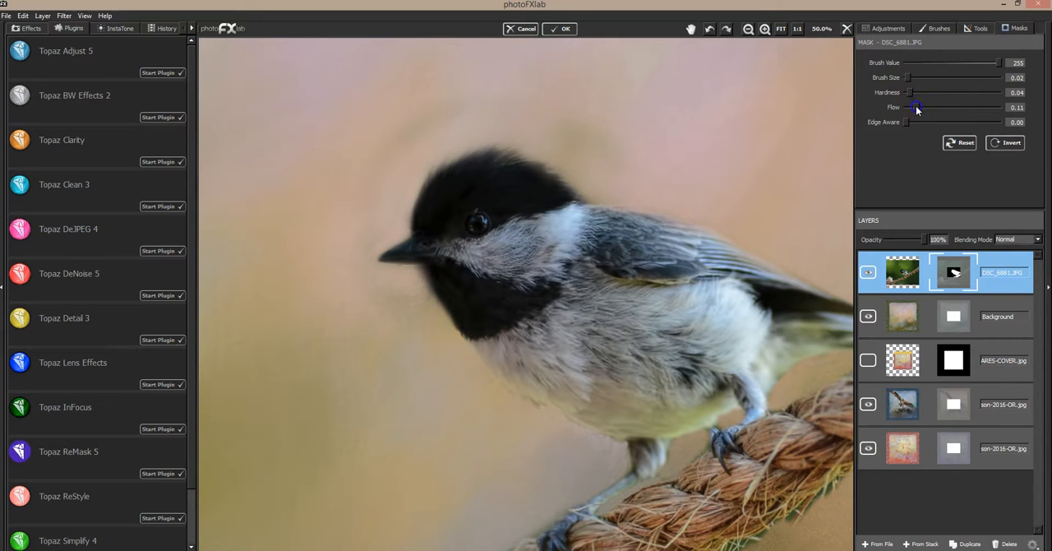
{"action": "left_click_drag", "start_coordinate": [910, 80], "coordinate": [931, 78]}
{"action": "mouse_move", "coordinate": [551, 179]}
{"action": "left_mouse_down"}
{"action": "mouse_move", "coordinate": [565, 187]}
{"action": "mouse_move", "coordinate": [540, 179]}
{"action": "left_mouse_up"}
{"action": "mouse_move", "coordinate": [456, 173]}
{"action": "left_mouse_down"}
{"action": "mouse_move", "coordinate": [421, 212]}
{"action": "mouse_move", "coordinate": [465, 328]}
{"action": "mouse_move", "coordinate": [354, 254]}
{"action": "mouse_move", "coordinate": [301, 181]}
{"action": "mouse_move", "coordinate": [410, 123]}
{"action": "left_mouse_up"}
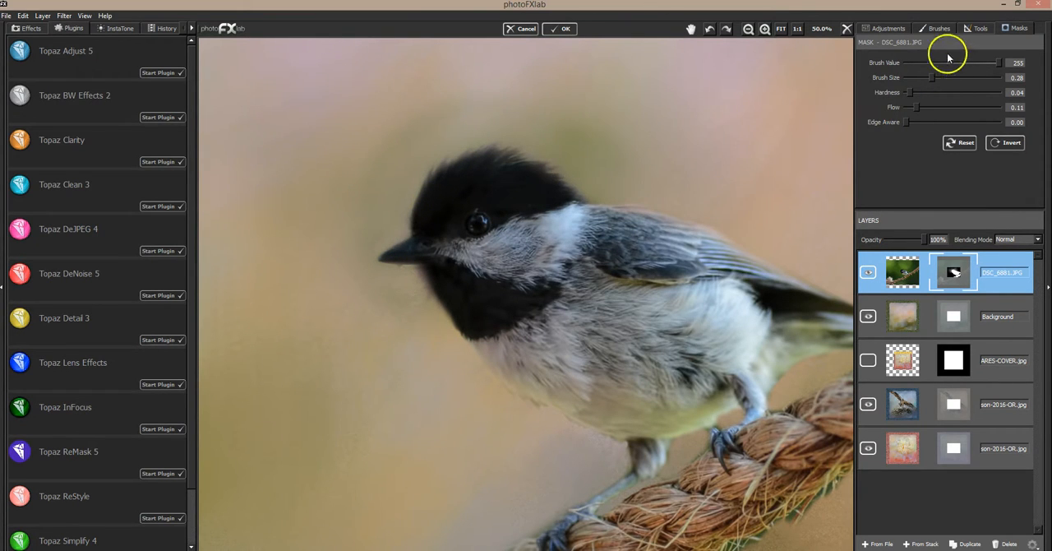
Step: Set the mask brush value to 0, reduce its size, and mask the soft halo above the head and around the beak
{"action": "left_click", "coordinate": [907, 63]}
{"action": "left_click", "coordinate": [922, 78]}
{"action": "mouse_move", "coordinate": [570, 110]}
{"action": "left_mouse_down"}
{"action": "mouse_move", "coordinate": [609, 140]}
{"action": "mouse_move", "coordinate": [529, 108]}
{"action": "mouse_move", "coordinate": [496, 90]}
{"action": "left_mouse_up"}
{"action": "mouse_move", "coordinate": [390, 99]}
{"action": "left_mouse_down"}
{"action": "mouse_move", "coordinate": [390, 128]}
{"action": "mouse_move", "coordinate": [338, 187]}
{"action": "left_mouse_up"}
{"action": "left_click_drag", "start_coordinate": [354, 170], "coordinate": [354, 195]}
{"action": "left_click_drag", "start_coordinate": [364, 194], "coordinate": [376, 192]}
{"action": "left_click_drag", "start_coordinate": [360, 301], "coordinate": [396, 310]}
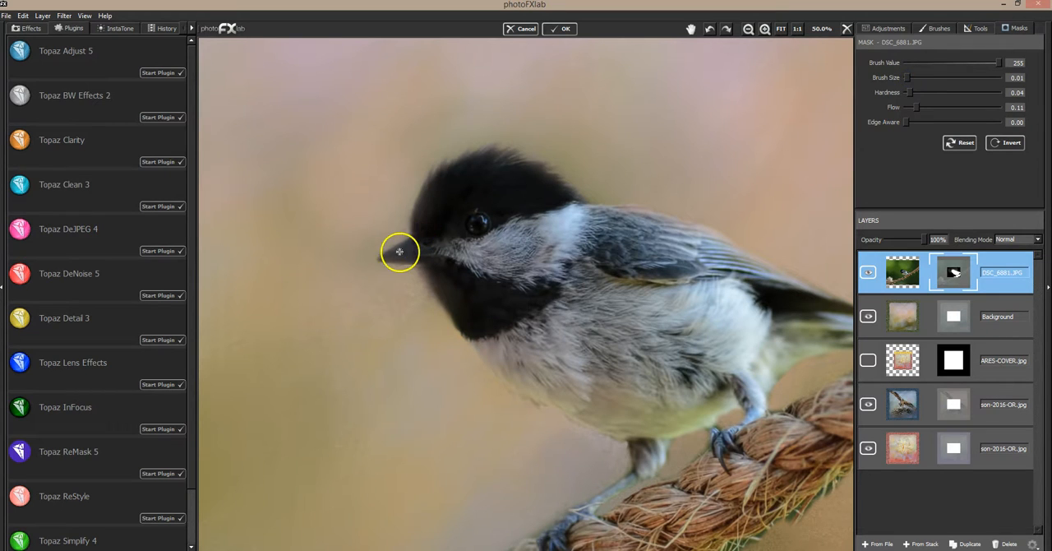
Step: Restore the beak, forehead and crown in the mask with brush value 255 and size 0.02
{"action": "left_click", "coordinate": [906, 77]}
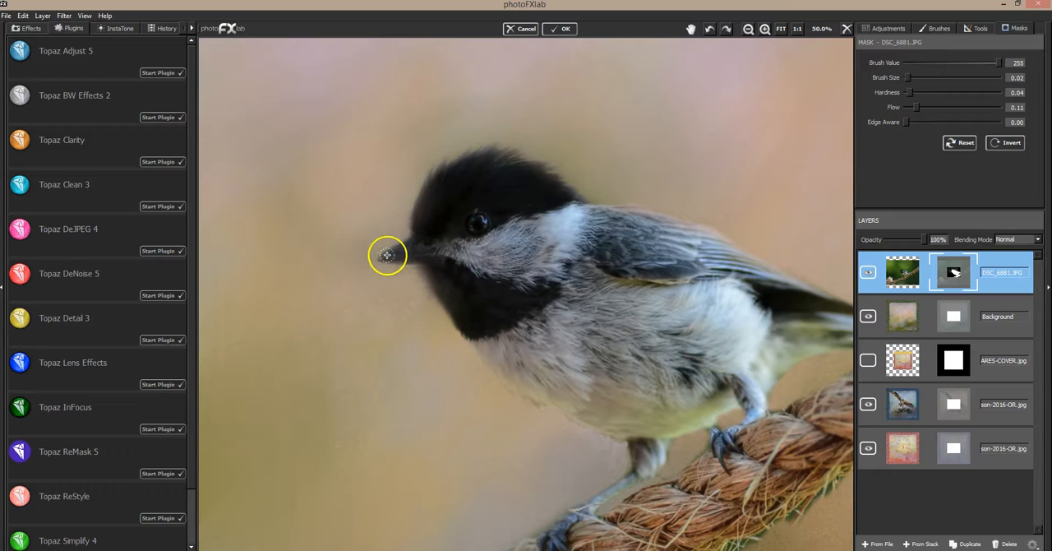
{"action": "left_click_drag", "start_coordinate": [391, 257], "coordinate": [395, 257]}
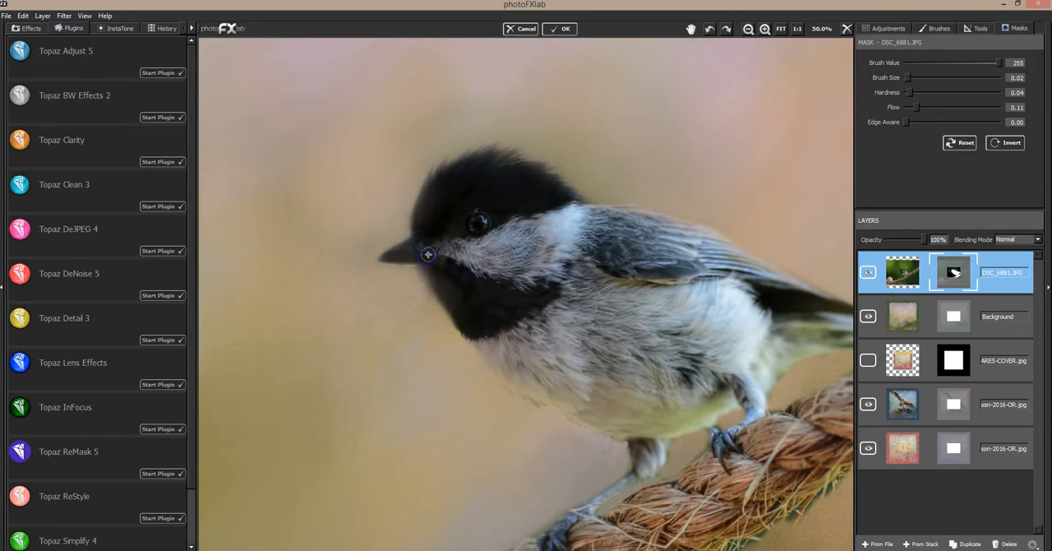
{"action": "left_click_drag", "start_coordinate": [426, 188], "coordinate": [417, 212]}
{"action": "mouse_move", "coordinate": [467, 167]}
{"action": "left_mouse_down"}
{"action": "mouse_move", "coordinate": [441, 200]}
{"action": "mouse_move", "coordinate": [488, 168]}
{"action": "mouse_move", "coordinate": [488, 192]}
{"action": "mouse_move", "coordinate": [525, 166]}
{"action": "mouse_move", "coordinate": [515, 180]}
{"action": "mouse_move", "coordinate": [521, 197]}
{"action": "mouse_move", "coordinate": [547, 197]}
{"action": "left_mouse_up"}
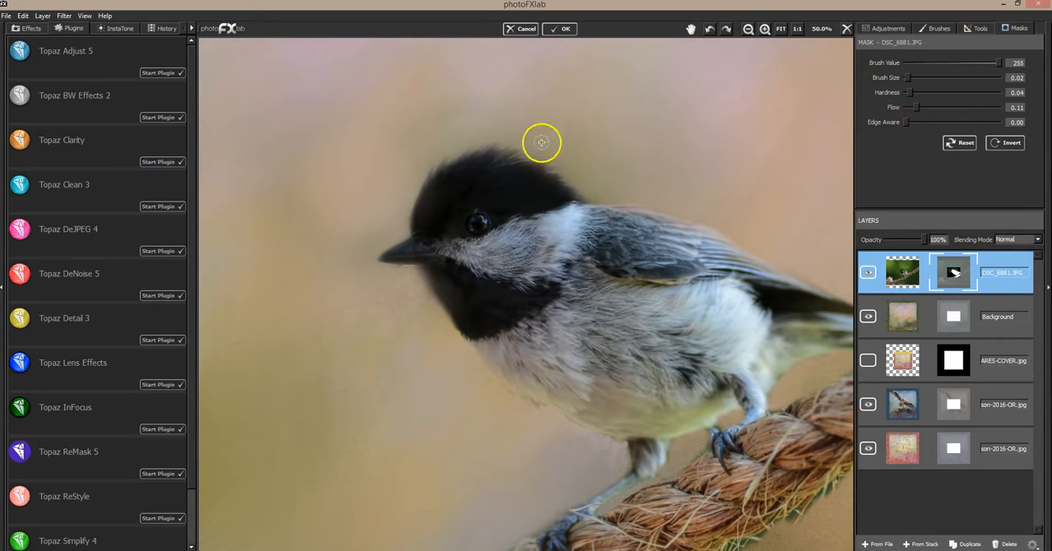
Step: Set the Saturation brush to strength -0.83 and size 0.04, and desaturate the edges of the head, throat, belly and tail
{"action": "left_click", "coordinate": [937, 28]}
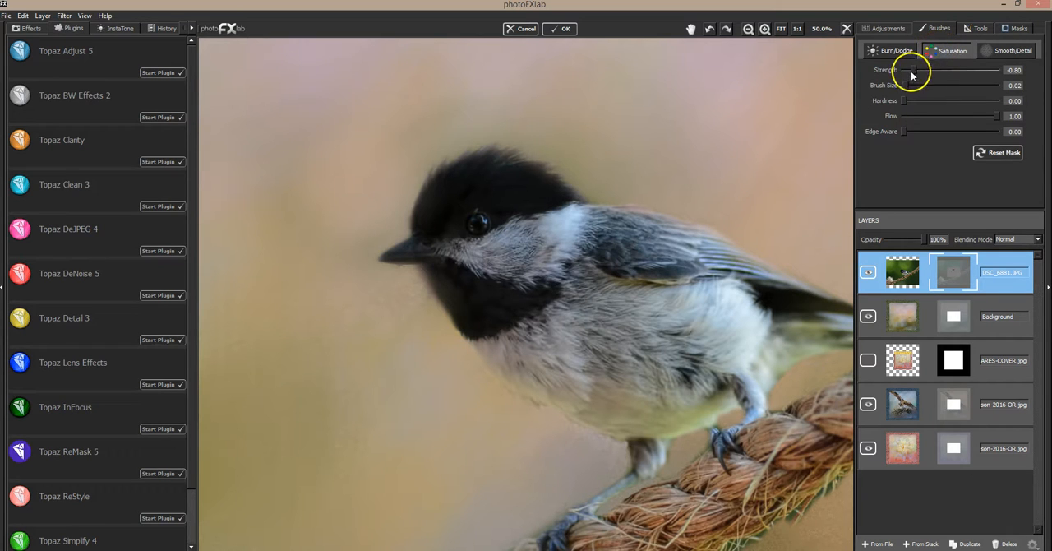
{"action": "left_click_drag", "start_coordinate": [904, 85], "coordinate": [906, 84]}
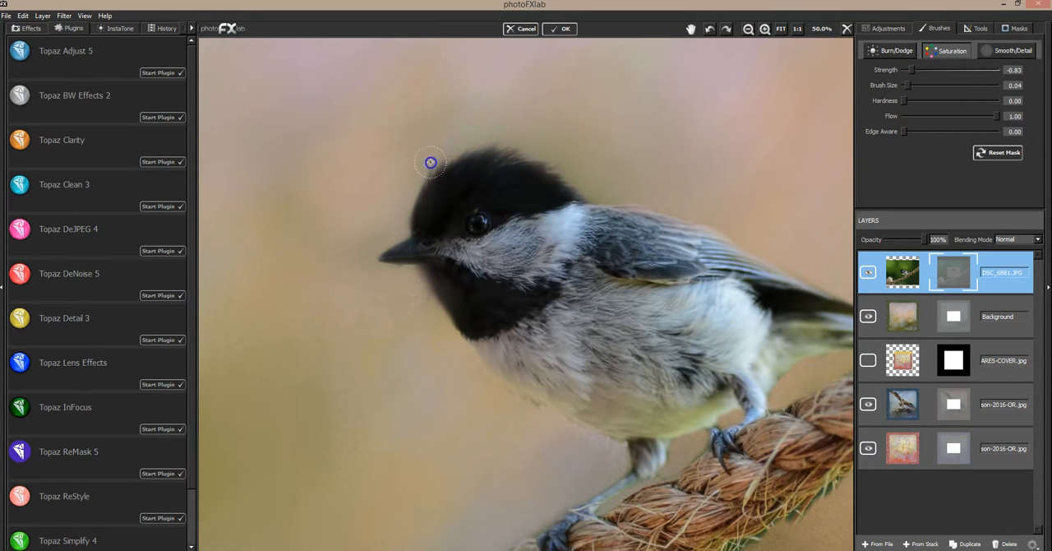
{"action": "mouse_move", "coordinate": [504, 148]}
{"action": "left_mouse_down"}
{"action": "mouse_move", "coordinate": [539, 143]}
{"action": "mouse_move", "coordinate": [543, 161]}
{"action": "mouse_move", "coordinate": [573, 158]}
{"action": "mouse_move", "coordinate": [564, 175]}
{"action": "mouse_move", "coordinate": [596, 195]}
{"action": "mouse_move", "coordinate": [586, 196]}
{"action": "mouse_move", "coordinate": [607, 196]}
{"action": "mouse_move", "coordinate": [585, 197]}
{"action": "mouse_move", "coordinate": [576, 184]}
{"action": "mouse_move", "coordinate": [588, 168]}
{"action": "mouse_move", "coordinate": [567, 157]}
{"action": "mouse_move", "coordinate": [559, 164]}
{"action": "mouse_move", "coordinate": [600, 187]}
{"action": "mouse_move", "coordinate": [576, 143]}
{"action": "mouse_move", "coordinate": [457, 131]}
{"action": "mouse_move", "coordinate": [404, 219]}
{"action": "mouse_move", "coordinate": [418, 176]}
{"action": "mouse_move", "coordinate": [446, 152]}
{"action": "mouse_move", "coordinate": [536, 148]}
{"action": "mouse_move", "coordinate": [533, 160]}
{"action": "mouse_move", "coordinate": [589, 175]}
{"action": "mouse_move", "coordinate": [581, 191]}
{"action": "mouse_move", "coordinate": [602, 183]}
{"action": "mouse_move", "coordinate": [529, 140]}
{"action": "mouse_move", "coordinate": [552, 165]}
{"action": "mouse_move", "coordinate": [596, 179]}
{"action": "mouse_move", "coordinate": [581, 192]}
{"action": "mouse_move", "coordinate": [613, 191]}
{"action": "mouse_move", "coordinate": [600, 176]}
{"action": "mouse_move", "coordinate": [500, 144]}
{"action": "mouse_move", "coordinate": [438, 154]}
{"action": "mouse_move", "coordinate": [403, 197]}
{"action": "mouse_move", "coordinate": [379, 244]}
{"action": "left_mouse_up"}
{"action": "mouse_move", "coordinate": [392, 287]}
{"action": "left_mouse_down"}
{"action": "mouse_move", "coordinate": [367, 266]}
{"action": "mouse_move", "coordinate": [425, 281]}
{"action": "mouse_move", "coordinate": [425, 317]}
{"action": "left_mouse_up"}
{"action": "left_click_drag", "start_coordinate": [537, 411], "coordinate": [532, 398]}
{"action": "mouse_move", "coordinate": [598, 431]}
{"action": "left_mouse_down"}
{"action": "mouse_move", "coordinate": [683, 420]}
{"action": "mouse_move", "coordinate": [591, 415]}
{"action": "mouse_move", "coordinate": [682, 426]}
{"action": "left_mouse_up"}
{"action": "mouse_move", "coordinate": [721, 399]}
{"action": "left_mouse_down"}
{"action": "mouse_move", "coordinate": [630, 428]}
{"action": "mouse_move", "coordinate": [586, 395]}
{"action": "mouse_move", "coordinate": [619, 399]}
{"action": "mouse_move", "coordinate": [607, 387]}
{"action": "mouse_move", "coordinate": [697, 406]}
{"action": "left_mouse_up"}
{"action": "left_click_drag", "start_coordinate": [776, 354], "coordinate": [774, 378]}
{"action": "mouse_move", "coordinate": [839, 332]}
{"action": "left_mouse_down"}
{"action": "mouse_move", "coordinate": [810, 322]}
{"action": "mouse_move", "coordinate": [801, 331]}
{"action": "left_mouse_up"}
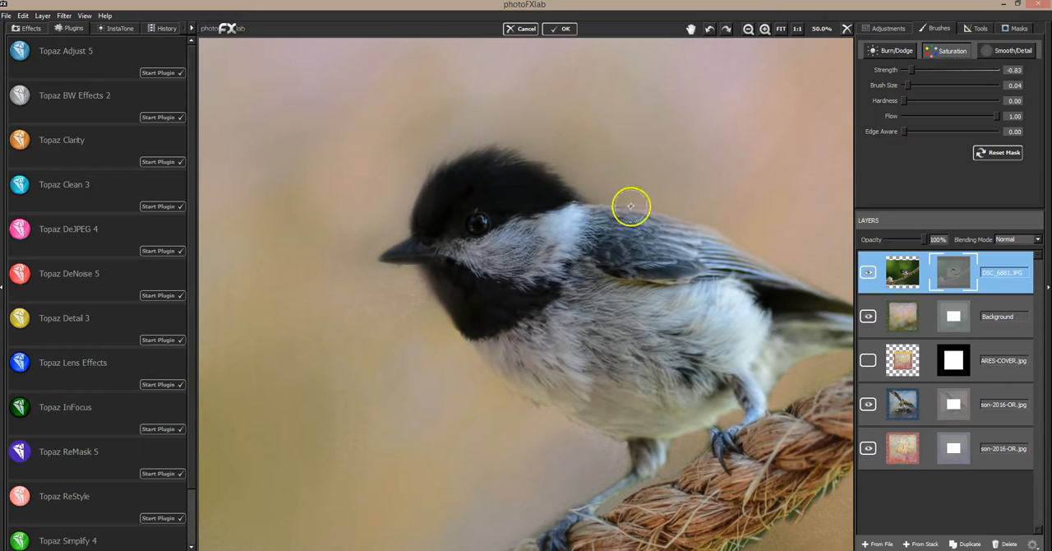
Step: Desaturate the colour cast on the legs and feet, the lower belly and the base of the tail
{"action": "mouse_move", "coordinate": [622, 477]}
{"action": "left_mouse_down"}
{"action": "mouse_move", "coordinate": [602, 489]}
{"action": "mouse_move", "coordinate": [613, 485]}
{"action": "left_mouse_up"}
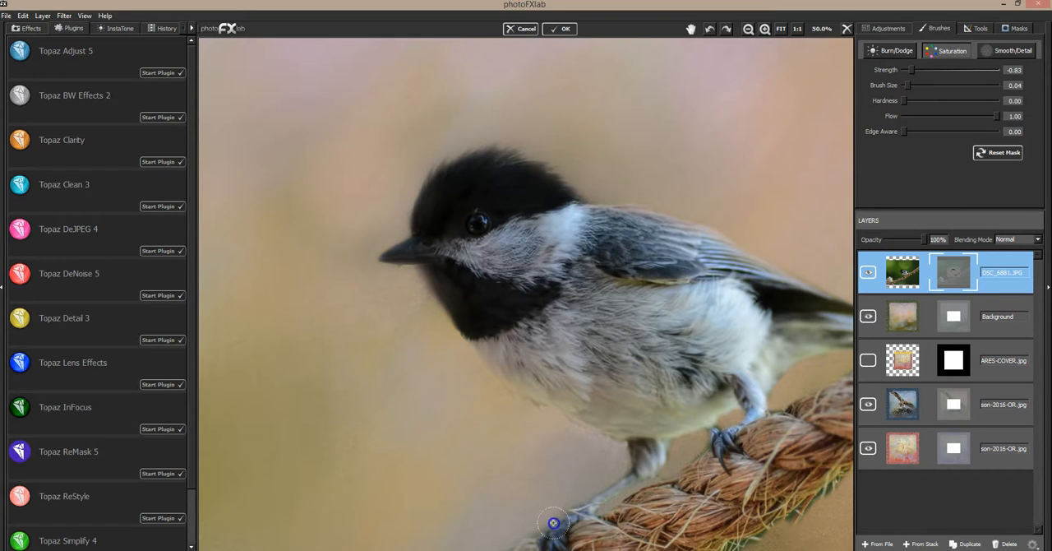
{"action": "left_click_drag", "start_coordinate": [715, 431], "coordinate": [716, 442]}
{"action": "mouse_move", "coordinate": [752, 401]}
{"action": "left_mouse_down"}
{"action": "mouse_move", "coordinate": [668, 431]}
{"action": "mouse_move", "coordinate": [712, 411]}
{"action": "left_mouse_up"}
{"action": "left_click_drag", "start_coordinate": [635, 407], "coordinate": [554, 396]}
{"action": "left_click_drag", "start_coordinate": [731, 368], "coordinate": [766, 360]}
{"action": "left_click_drag", "start_coordinate": [836, 335], "coordinate": [819, 304]}
Step: Set the Saturation brush to strength -0.78 and size 0.02, and desaturate the tail feathers and the area beneath them
{"action": "left_click", "coordinate": [690, 31]}
{"action": "left_click_drag", "start_coordinate": [533, 238], "coordinate": [525, 239]}
{"action": "mouse_move", "coordinate": [715, 257]}
{"action": "left_mouse_down"}
{"action": "mouse_move", "coordinate": [568, 249]}
{"action": "mouse_move", "coordinate": [606, 249]}
{"action": "left_mouse_up"}
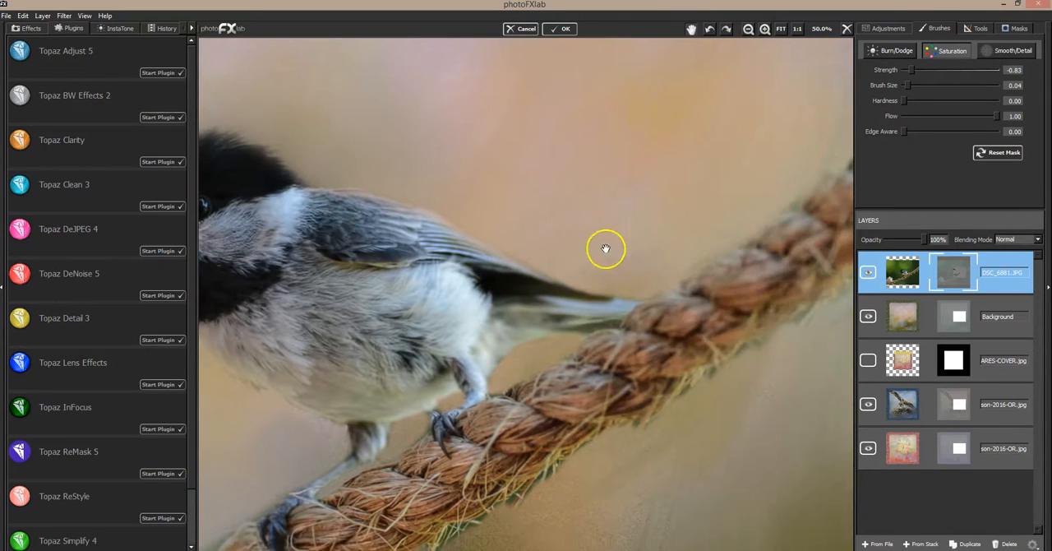
{"action": "left_click", "coordinate": [914, 72]}
{"action": "left_click", "coordinate": [904, 86]}
{"action": "mouse_move", "coordinate": [577, 334]}
{"action": "left_mouse_down"}
{"action": "mouse_move", "coordinate": [575, 326]}
{"action": "mouse_move", "coordinate": [615, 320]}
{"action": "mouse_move", "coordinate": [542, 333]}
{"action": "left_mouse_up"}
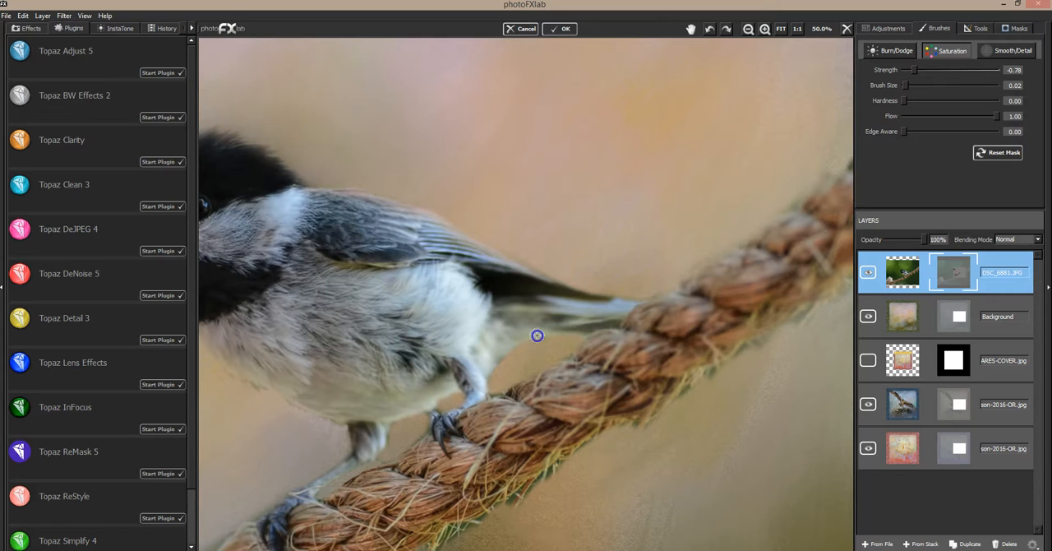
{"action": "mouse_move", "coordinate": [563, 278]}
{"action": "left_mouse_down"}
{"action": "mouse_move", "coordinate": [539, 291]}
{"action": "mouse_move", "coordinate": [619, 298]}
{"action": "left_mouse_up"}
{"action": "left_click_drag", "start_coordinate": [538, 300], "coordinate": [537, 305]}
{"action": "left_click_drag", "start_coordinate": [505, 357], "coordinate": [509, 355]}
{"action": "left_click_drag", "start_coordinate": [491, 389], "coordinate": [509, 381]}
Step: Set the mask brush value to 0 and size to 0.03, and soften the edges of the tail, rump and back
{"action": "left_click", "coordinate": [1014, 30]}
{"action": "left_click_drag", "start_coordinate": [998, 63], "coordinate": [905, 64]}
{"action": "left_click_drag", "start_coordinate": [908, 77], "coordinate": [910, 76]}
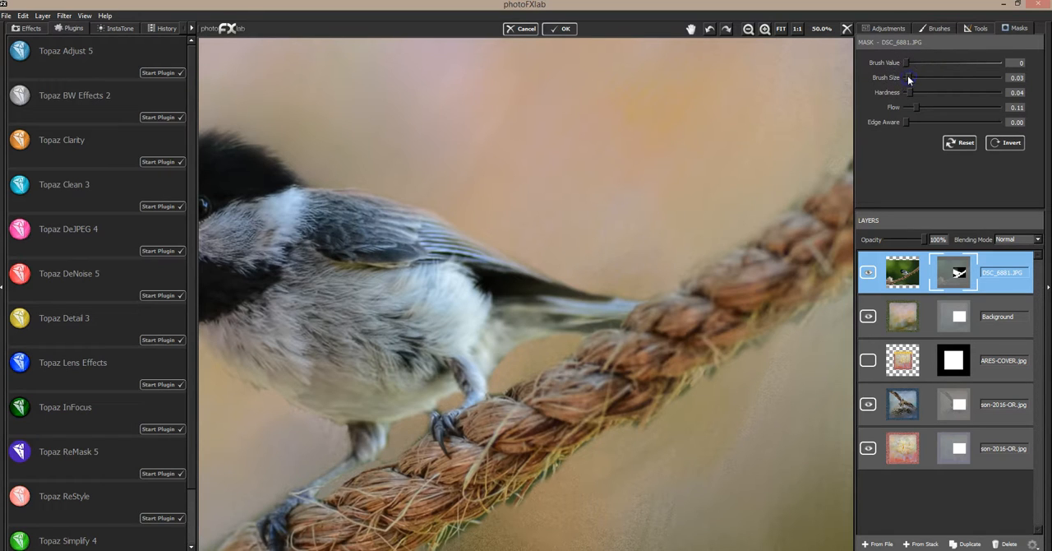
{"action": "mouse_move", "coordinate": [512, 345]}
{"action": "left_mouse_down"}
{"action": "mouse_move", "coordinate": [493, 384]}
{"action": "mouse_move", "coordinate": [511, 345]}
{"action": "left_mouse_up"}
{"action": "mouse_move", "coordinate": [582, 330]}
{"action": "left_mouse_down"}
{"action": "mouse_move", "coordinate": [621, 326]}
{"action": "mouse_move", "coordinate": [599, 285]}
{"action": "mouse_move", "coordinate": [617, 302]}
{"action": "left_mouse_up"}
{"action": "left_click", "coordinate": [626, 299]}
{"action": "mouse_move", "coordinate": [502, 249]}
{"action": "left_mouse_down"}
{"action": "mouse_move", "coordinate": [571, 281]}
{"action": "mouse_move", "coordinate": [523, 247]}
{"action": "mouse_move", "coordinate": [582, 293]}
{"action": "mouse_move", "coordinate": [586, 313]}
{"action": "mouse_move", "coordinate": [548, 320]}
{"action": "mouse_move", "coordinate": [619, 318]}
{"action": "left_mouse_up"}
{"action": "left_click_drag", "start_coordinate": [551, 342], "coordinate": [637, 317]}
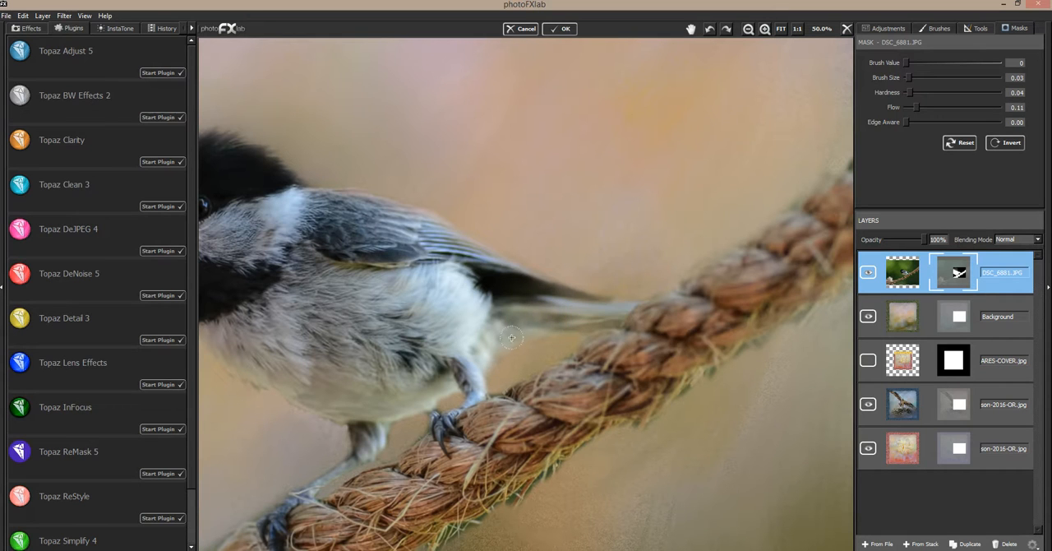
{"action": "left_click_drag", "start_coordinate": [514, 349], "coordinate": [552, 334]}
{"action": "mouse_move", "coordinate": [501, 259]}
{"action": "left_mouse_down"}
{"action": "mouse_move", "coordinate": [498, 232]}
{"action": "mouse_move", "coordinate": [390, 185]}
{"action": "left_mouse_up"}
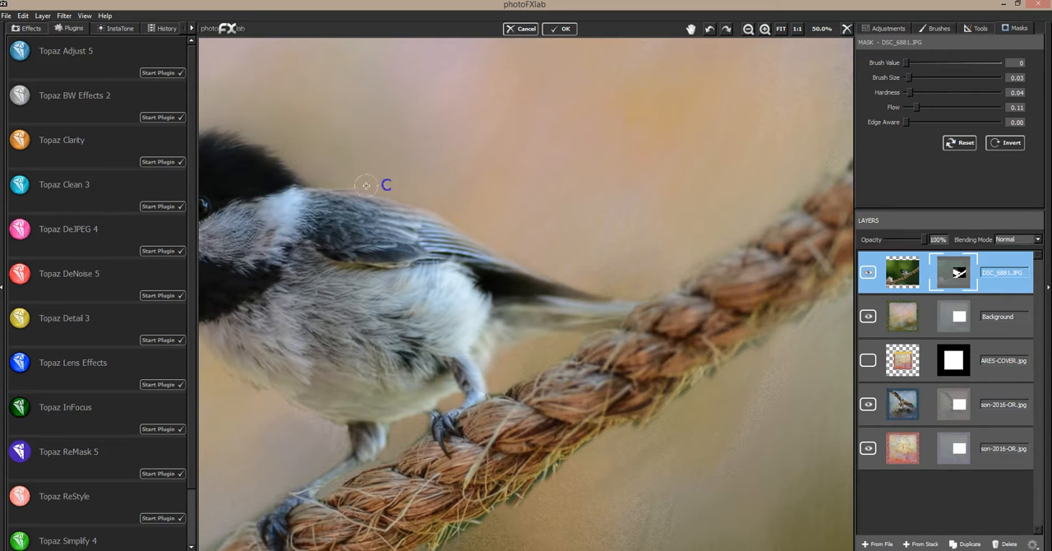
Step: Mask the leftover background between the belly and rope and around the bird's rear leg and foot
{"action": "left_click_drag", "start_coordinate": [514, 392], "coordinate": [454, 401]}
{"action": "left_click", "coordinate": [428, 420]}
{"action": "left_click_drag", "start_coordinate": [418, 427], "coordinate": [411, 443]}
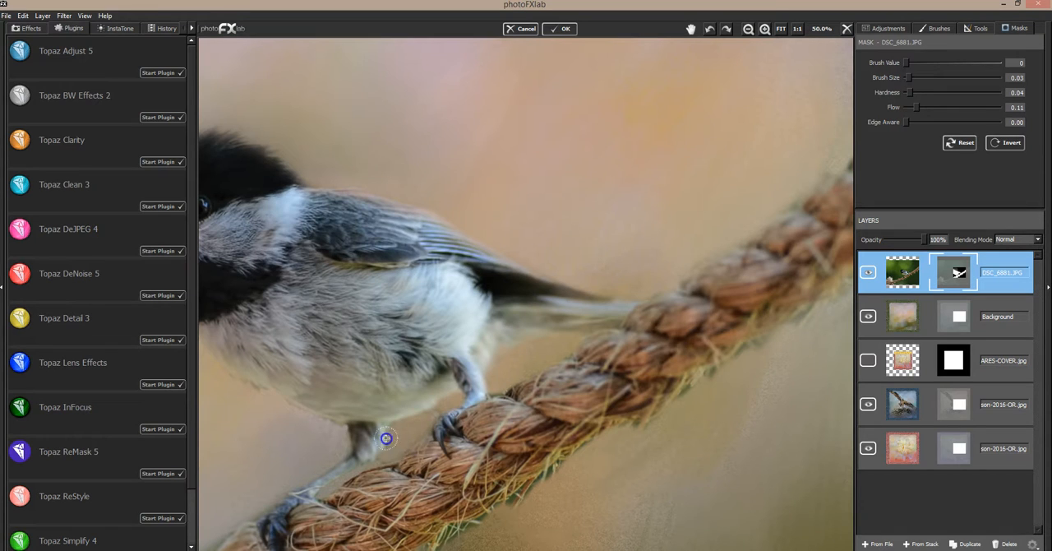
{"action": "left_click_drag", "start_coordinate": [411, 438], "coordinate": [439, 414]}
{"action": "left_click_drag", "start_coordinate": [487, 378], "coordinate": [472, 400]}
{"action": "left_click_drag", "start_coordinate": [491, 363], "coordinate": [479, 383]}
{"action": "mouse_move", "coordinate": [459, 365]}
{"action": "left_mouse_down"}
{"action": "mouse_move", "coordinate": [472, 395]}
{"action": "mouse_move", "coordinate": [460, 364]}
{"action": "mouse_move", "coordinate": [480, 346]}
{"action": "left_mouse_up"}
Step: Mask the fringe around the bird's front leg and foot and along the rope between the two feet
{"action": "mouse_move", "coordinate": [337, 420]}
{"action": "left_mouse_down"}
{"action": "mouse_move", "coordinate": [349, 460]}
{"action": "mouse_move", "coordinate": [356, 455]}
{"action": "mouse_move", "coordinate": [342, 475]}
{"action": "mouse_move", "coordinate": [392, 435]}
{"action": "mouse_move", "coordinate": [377, 456]}
{"action": "left_mouse_up"}
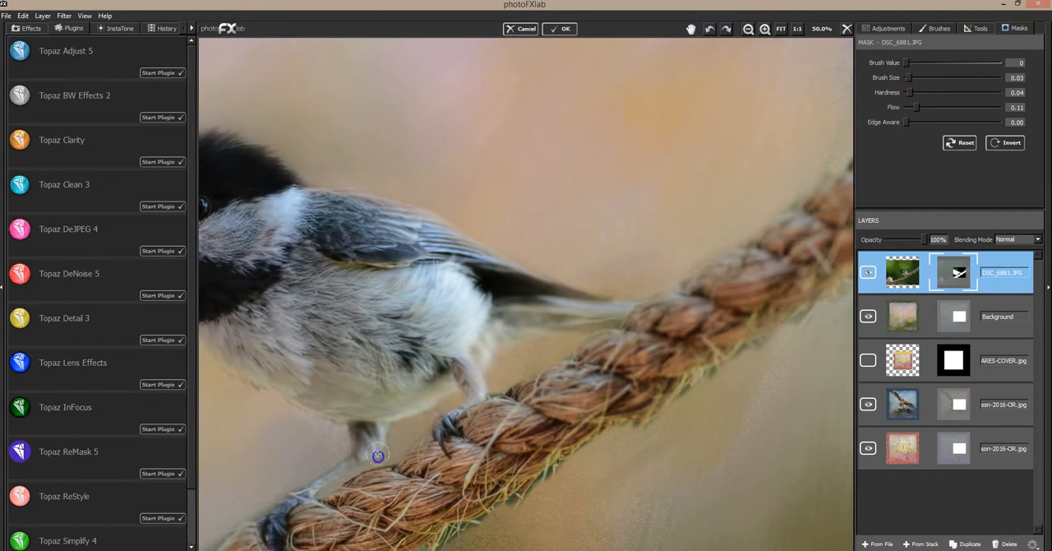
{"action": "left_click_drag", "start_coordinate": [369, 367], "coordinate": [336, 477]}
{"action": "mouse_move", "coordinate": [266, 496]}
{"action": "left_mouse_down"}
{"action": "mouse_move", "coordinate": [299, 481]}
{"action": "mouse_move", "coordinate": [275, 498]}
{"action": "mouse_move", "coordinate": [334, 458]}
{"action": "mouse_move", "coordinate": [339, 425]}
{"action": "mouse_move", "coordinate": [333, 433]}
{"action": "mouse_move", "coordinate": [348, 421]}
{"action": "mouse_move", "coordinate": [334, 463]}
{"action": "mouse_move", "coordinate": [311, 477]}
{"action": "mouse_move", "coordinate": [346, 472]}
{"action": "left_mouse_up"}
{"action": "mouse_move", "coordinate": [374, 412]}
{"action": "left_mouse_down"}
{"action": "mouse_move", "coordinate": [435, 428]}
{"action": "mouse_move", "coordinate": [421, 440]}
{"action": "left_mouse_up"}
{"action": "left_click_drag", "start_coordinate": [502, 386], "coordinate": [490, 395]}
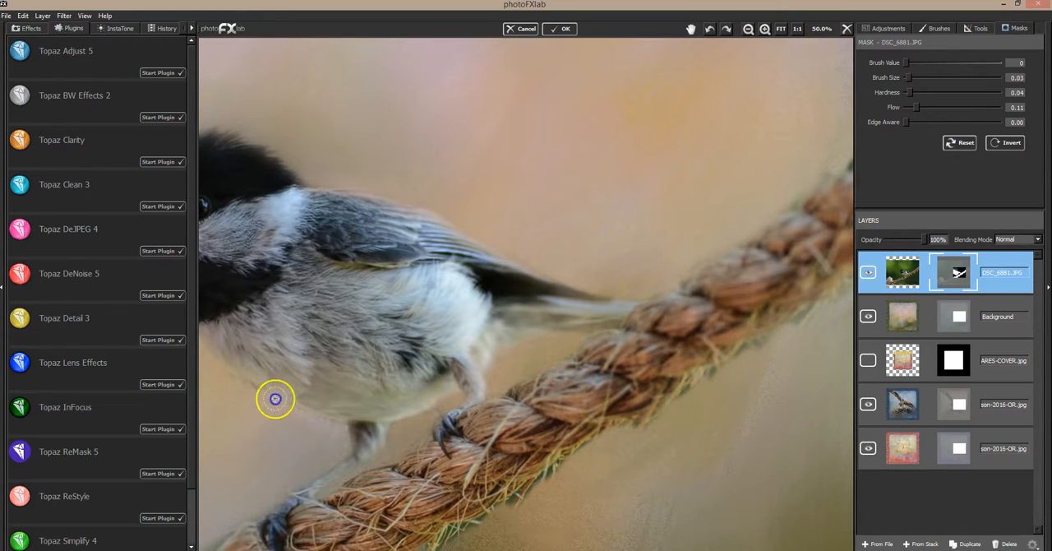
Step: Soften the mask along the breast, lower belly and rump, and fit the whole composition in view
{"action": "mouse_move", "coordinate": [290, 403]}
{"action": "left_mouse_down"}
{"action": "mouse_move", "coordinate": [288, 392]}
{"action": "mouse_move", "coordinate": [269, 401]}
{"action": "left_mouse_up"}
{"action": "left_click_drag", "start_coordinate": [329, 416], "coordinate": [338, 424]}
{"action": "mouse_move", "coordinate": [213, 352]}
{"action": "left_mouse_down"}
{"action": "mouse_move", "coordinate": [218, 346]}
{"action": "mouse_move", "coordinate": [241, 384]}
{"action": "mouse_move", "coordinate": [231, 340]}
{"action": "mouse_move", "coordinate": [319, 381]}
{"action": "mouse_move", "coordinate": [305, 354]}
{"action": "mouse_move", "coordinate": [345, 375]}
{"action": "left_mouse_up"}
{"action": "left_click_drag", "start_coordinate": [491, 334], "coordinate": [555, 264]}
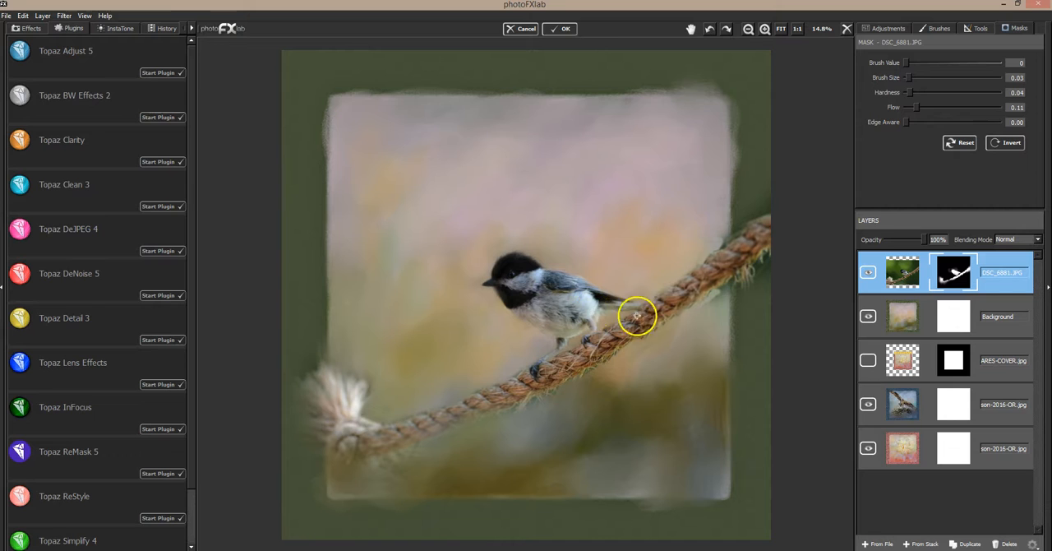
Step: Set the mask brush size to 0.12 and refine the bird's belly, legs and tail, reducing the brush for the finer strokes
{"action": "left_click_drag", "start_coordinate": [909, 78], "coordinate": [917, 77]}
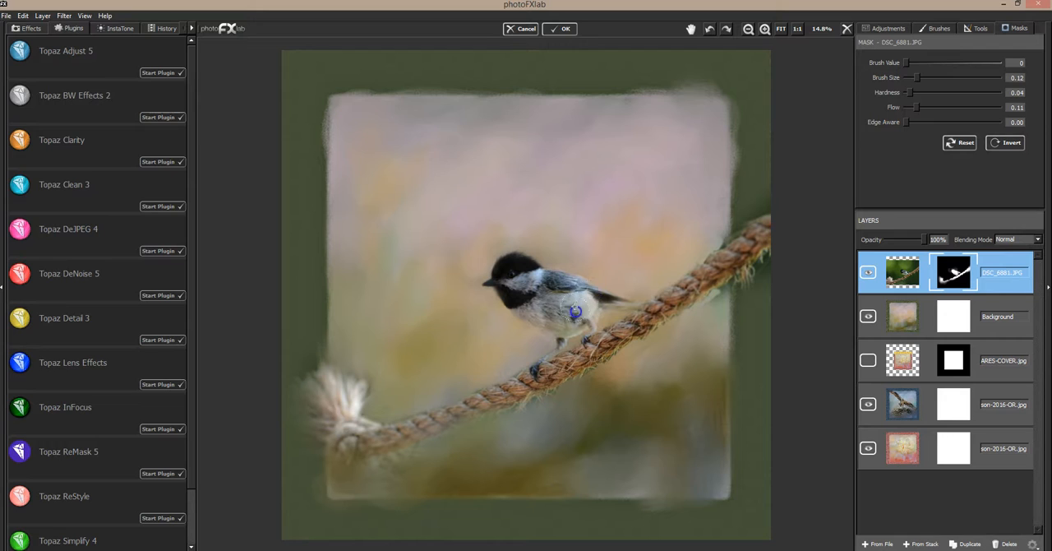
{"action": "mouse_move", "coordinate": [558, 312]}
{"action": "left_mouse_down"}
{"action": "mouse_move", "coordinate": [549, 301]}
{"action": "mouse_move", "coordinate": [549, 320]}
{"action": "mouse_move", "coordinate": [605, 311]}
{"action": "mouse_move", "coordinate": [571, 339]}
{"action": "mouse_move", "coordinate": [520, 320]}
{"action": "left_mouse_up"}
{"action": "left_click", "coordinate": [976, 63]}
{"action": "left_click_drag", "start_coordinate": [924, 79], "coordinate": [912, 78]}
{"action": "mouse_move", "coordinate": [576, 327]}
{"action": "left_mouse_down"}
{"action": "mouse_move", "coordinate": [526, 307]}
{"action": "mouse_move", "coordinate": [553, 316]}
{"action": "mouse_move", "coordinate": [510, 277]}
{"action": "mouse_move", "coordinate": [591, 301]}
{"action": "mouse_move", "coordinate": [573, 310]}
{"action": "left_mouse_up"}
{"action": "mouse_move", "coordinate": [542, 325]}
{"action": "left_mouse_down"}
{"action": "mouse_move", "coordinate": [570, 317]}
{"action": "mouse_move", "coordinate": [519, 296]}
{"action": "mouse_move", "coordinate": [565, 319]}
{"action": "left_mouse_up"}
{"action": "mouse_move", "coordinate": [604, 289]}
{"action": "left_mouse_down"}
{"action": "mouse_move", "coordinate": [721, 246]}
{"action": "mouse_move", "coordinate": [695, 256]}
{"action": "left_mouse_up"}
Step: Enlarge the mask brush to 0.26 and mask out the upper rope end that extends beyond the textured square
{"action": "left_click_drag", "start_coordinate": [914, 78], "coordinate": [929, 76]}
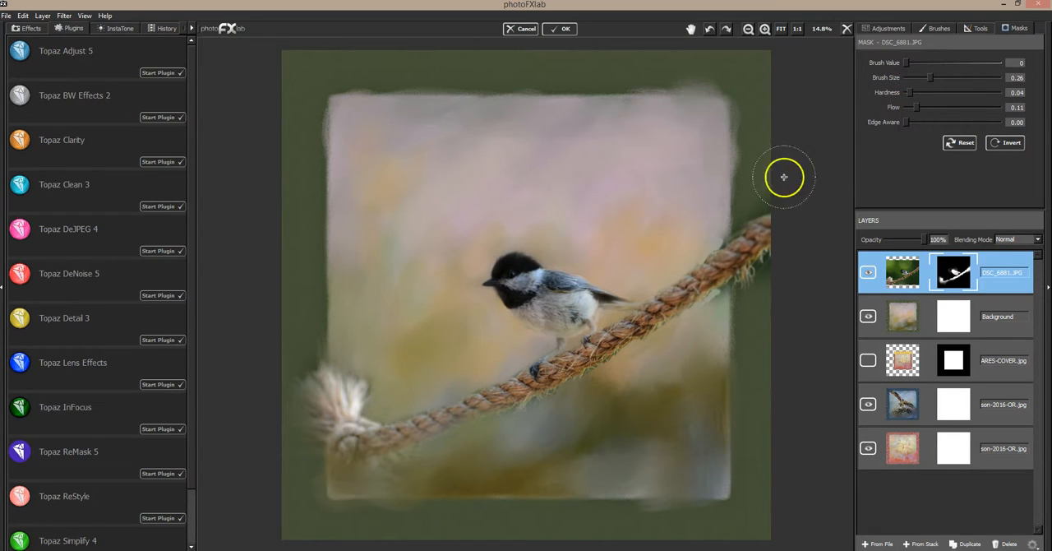
{"action": "mouse_move", "coordinate": [744, 219]}
{"action": "left_mouse_down"}
{"action": "mouse_move", "coordinate": [766, 214]}
{"action": "mouse_move", "coordinate": [749, 223]}
{"action": "mouse_move", "coordinate": [765, 223]}
{"action": "mouse_move", "coordinate": [767, 242]}
{"action": "mouse_move", "coordinate": [767, 216]}
{"action": "mouse_move", "coordinate": [765, 251]}
{"action": "mouse_move", "coordinate": [758, 226]}
{"action": "mouse_move", "coordinate": [745, 285]}
{"action": "mouse_move", "coordinate": [756, 226]}
{"action": "mouse_move", "coordinate": [745, 264]}
{"action": "mouse_move", "coordinate": [760, 247]}
{"action": "left_mouse_up"}
{"action": "mouse_move", "coordinate": [710, 314]}
{"action": "left_mouse_down"}
{"action": "mouse_move", "coordinate": [733, 289]}
{"action": "mouse_move", "coordinate": [714, 303]}
{"action": "mouse_move", "coordinate": [722, 297]}
{"action": "left_mouse_up"}
Step: Set the mask brush size to 0.13 and fade the rope's upper end and its lower edge up to the bird's feet
{"action": "left_click_drag", "start_coordinate": [919, 87], "coordinate": [915, 82]}
{"action": "left_click", "coordinate": [719, 245]}
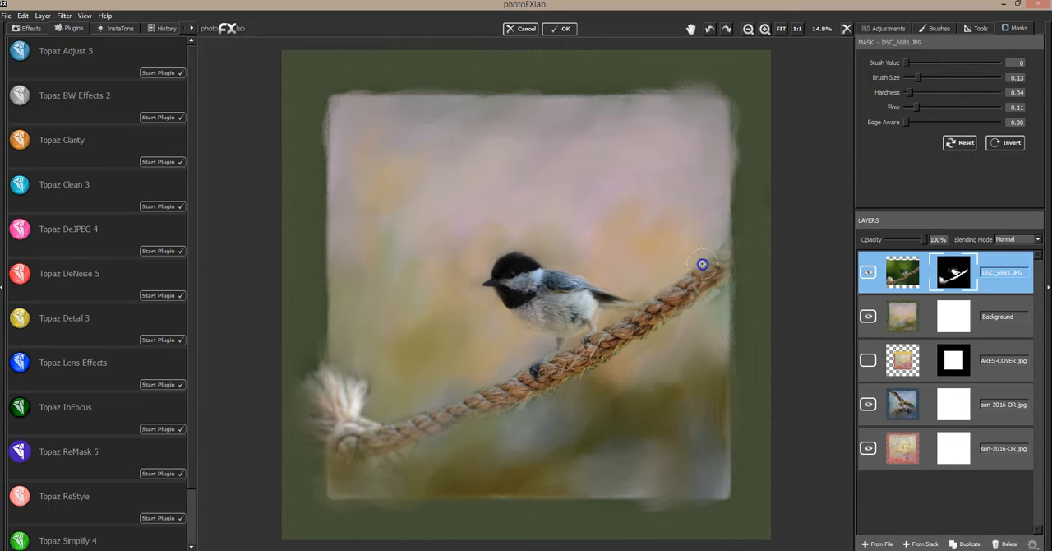
{"action": "mouse_move", "coordinate": [718, 251]}
{"action": "left_mouse_down"}
{"action": "mouse_move", "coordinate": [680, 279]}
{"action": "mouse_move", "coordinate": [717, 243]}
{"action": "mouse_move", "coordinate": [693, 297]}
{"action": "mouse_move", "coordinate": [725, 289]}
{"action": "mouse_move", "coordinate": [694, 307]}
{"action": "left_mouse_up"}
{"action": "mouse_move", "coordinate": [717, 272]}
{"action": "left_mouse_down"}
{"action": "mouse_move", "coordinate": [674, 323]}
{"action": "mouse_move", "coordinate": [643, 332]}
{"action": "mouse_move", "coordinate": [701, 291]}
{"action": "mouse_move", "coordinate": [657, 334]}
{"action": "left_mouse_up"}
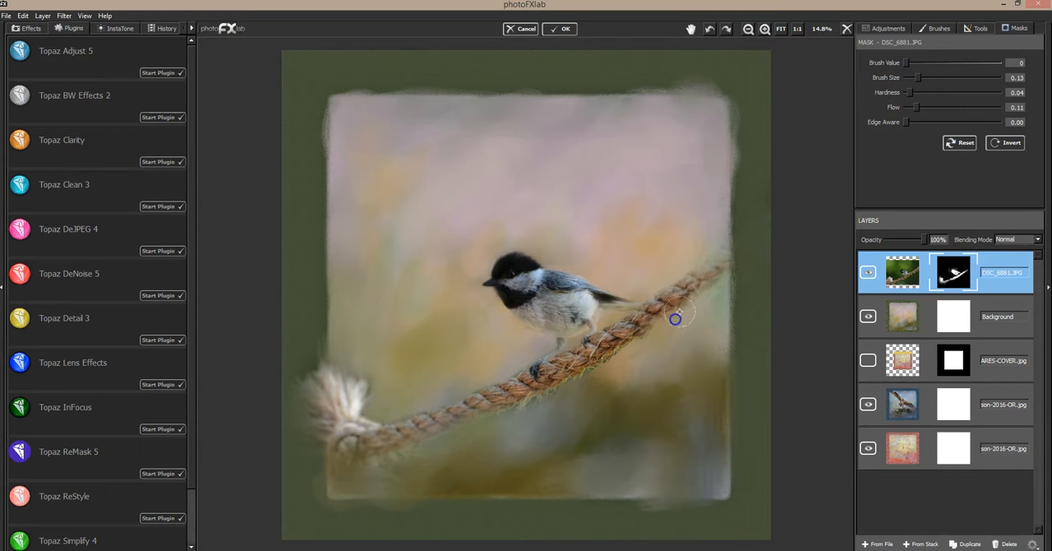
{"action": "mouse_move", "coordinate": [709, 297]}
{"action": "left_mouse_down"}
{"action": "mouse_move", "coordinate": [662, 278]}
{"action": "mouse_move", "coordinate": [662, 288]}
{"action": "left_mouse_up"}
{"action": "left_click_drag", "start_coordinate": [649, 336], "coordinate": [589, 372]}
{"action": "left_click_drag", "start_coordinate": [642, 344], "coordinate": [626, 356]}
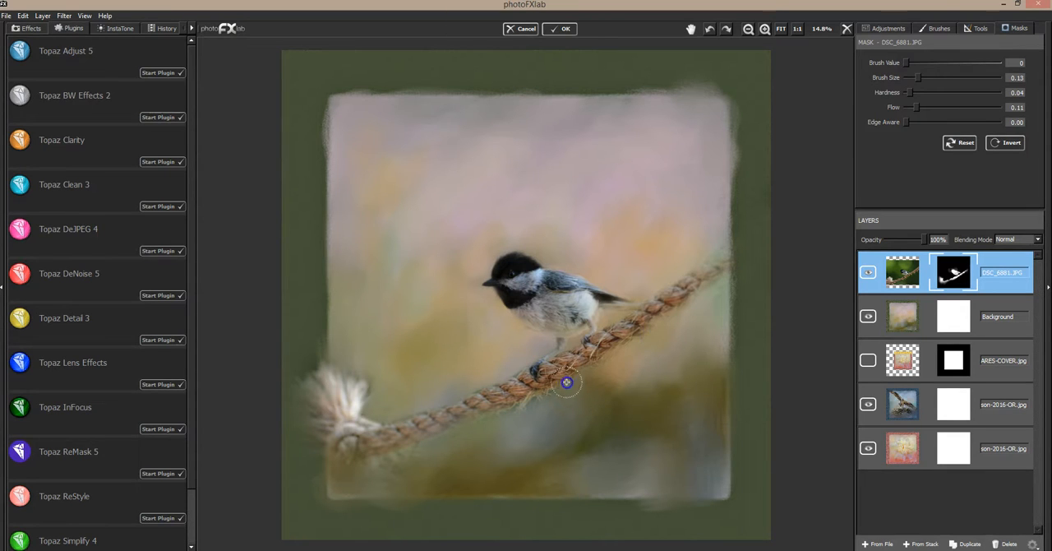
Step: Soften the mask along the lower half of the rope and above its frayed end
{"action": "left_click_drag", "start_coordinate": [549, 386], "coordinate": [535, 408]}
{"action": "left_click", "coordinate": [505, 416]}
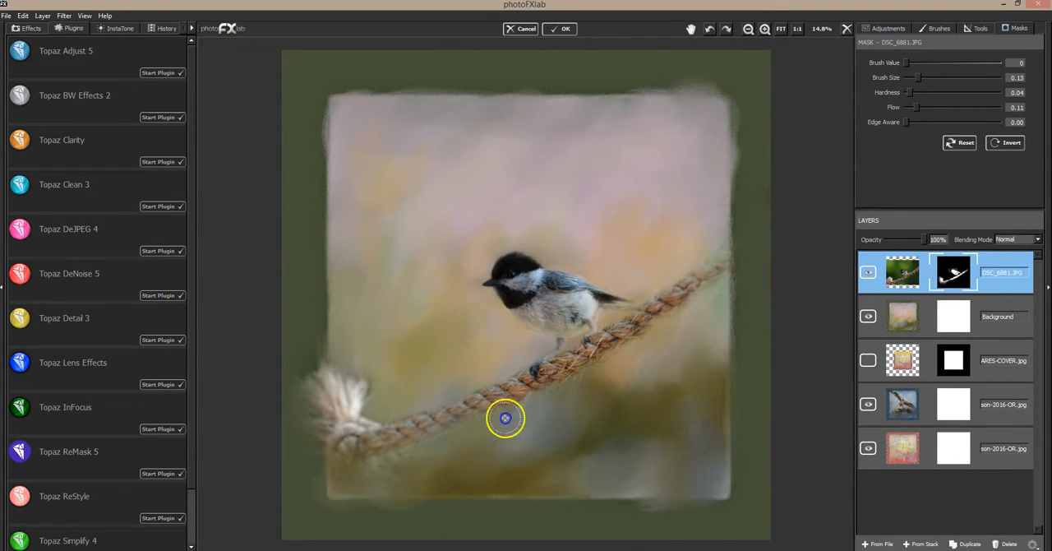
{"action": "left_click_drag", "start_coordinate": [494, 414], "coordinate": [467, 432]}
{"action": "left_click", "coordinate": [457, 438]}
{"action": "mouse_move", "coordinate": [421, 403]}
{"action": "left_mouse_down"}
{"action": "mouse_move", "coordinate": [379, 418]}
{"action": "mouse_move", "coordinate": [386, 383]}
{"action": "mouse_move", "coordinate": [367, 391]}
{"action": "mouse_move", "coordinate": [374, 379]}
{"action": "mouse_move", "coordinate": [371, 406]}
{"action": "left_mouse_up"}
{"action": "mouse_move", "coordinate": [340, 353]}
{"action": "left_mouse_down"}
{"action": "mouse_move", "coordinate": [356, 390]}
{"action": "mouse_move", "coordinate": [366, 369]}
{"action": "mouse_move", "coordinate": [409, 405]}
{"action": "mouse_move", "coordinate": [454, 399]}
{"action": "mouse_move", "coordinate": [518, 363]}
{"action": "mouse_move", "coordinate": [478, 384]}
{"action": "mouse_move", "coordinate": [510, 368]}
{"action": "mouse_move", "coordinate": [486, 387]}
{"action": "mouse_move", "coordinate": [532, 359]}
{"action": "mouse_move", "coordinate": [426, 406]}
{"action": "mouse_move", "coordinate": [484, 434]}
{"action": "mouse_move", "coordinate": [517, 413]}
{"action": "left_mouse_up"}
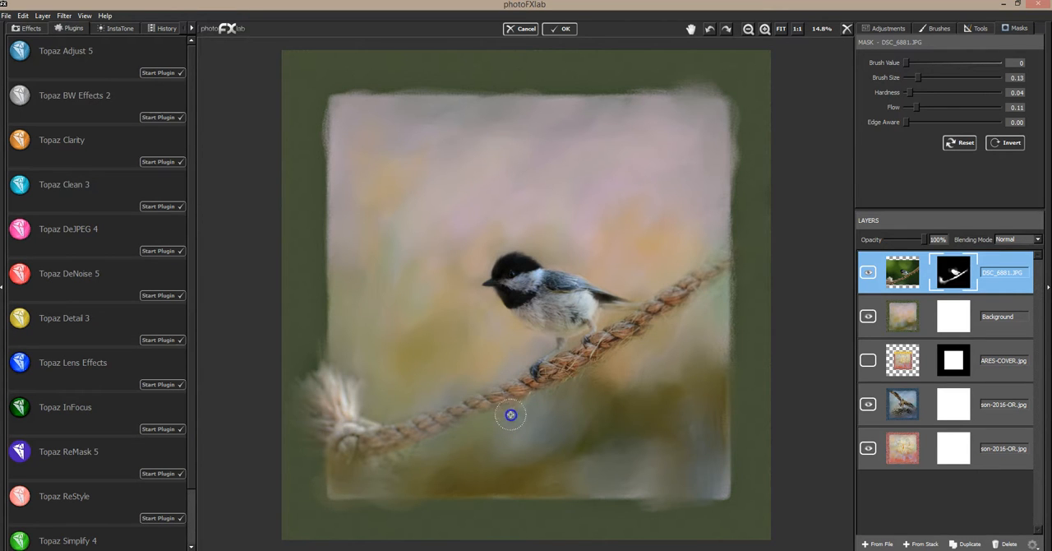
Step: Refine the mask beneath the bird's feet, around the outer edge of the frayed end and at the rope's upper end
{"action": "left_click_drag", "start_coordinate": [579, 378], "coordinate": [594, 363]}
{"action": "left_click_drag", "start_coordinate": [648, 332], "coordinate": [627, 312]}
{"action": "left_click_drag", "start_coordinate": [635, 356], "coordinate": [625, 355]}
{"action": "left_click_drag", "start_coordinate": [376, 469], "coordinate": [391, 464]}
{"action": "mouse_move", "coordinate": [306, 364]}
{"action": "left_mouse_down"}
{"action": "mouse_move", "coordinate": [337, 395]}
{"action": "mouse_move", "coordinate": [330, 373]}
{"action": "mouse_move", "coordinate": [308, 404]}
{"action": "mouse_move", "coordinate": [321, 437]}
{"action": "mouse_move", "coordinate": [310, 462]}
{"action": "left_mouse_up"}
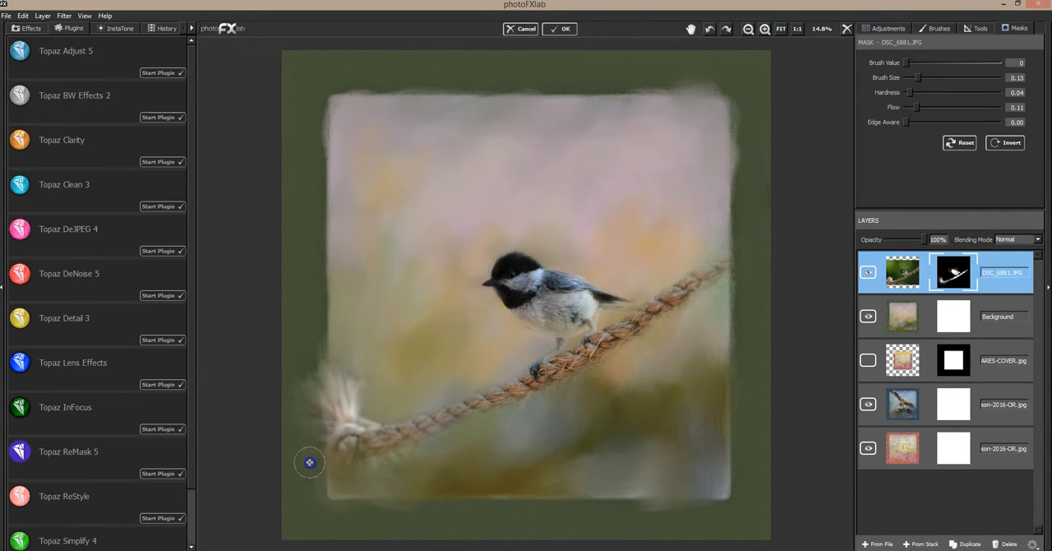
{"action": "mouse_move", "coordinate": [337, 366]}
{"action": "left_mouse_down"}
{"action": "mouse_move", "coordinate": [353, 405]}
{"action": "mouse_move", "coordinate": [358, 369]}
{"action": "mouse_move", "coordinate": [365, 420]}
{"action": "mouse_move", "coordinate": [389, 422]}
{"action": "mouse_move", "coordinate": [368, 376]}
{"action": "mouse_move", "coordinate": [369, 407]}
{"action": "mouse_move", "coordinate": [401, 461]}
{"action": "mouse_move", "coordinate": [375, 467]}
{"action": "mouse_move", "coordinate": [384, 474]}
{"action": "mouse_move", "coordinate": [381, 421]}
{"action": "mouse_move", "coordinate": [370, 418]}
{"action": "mouse_move", "coordinate": [420, 410]}
{"action": "left_mouse_up"}
{"action": "mouse_move", "coordinate": [430, 450]}
{"action": "left_mouse_down"}
{"action": "mouse_move", "coordinate": [446, 443]}
{"action": "mouse_move", "coordinate": [403, 441]}
{"action": "left_mouse_up"}
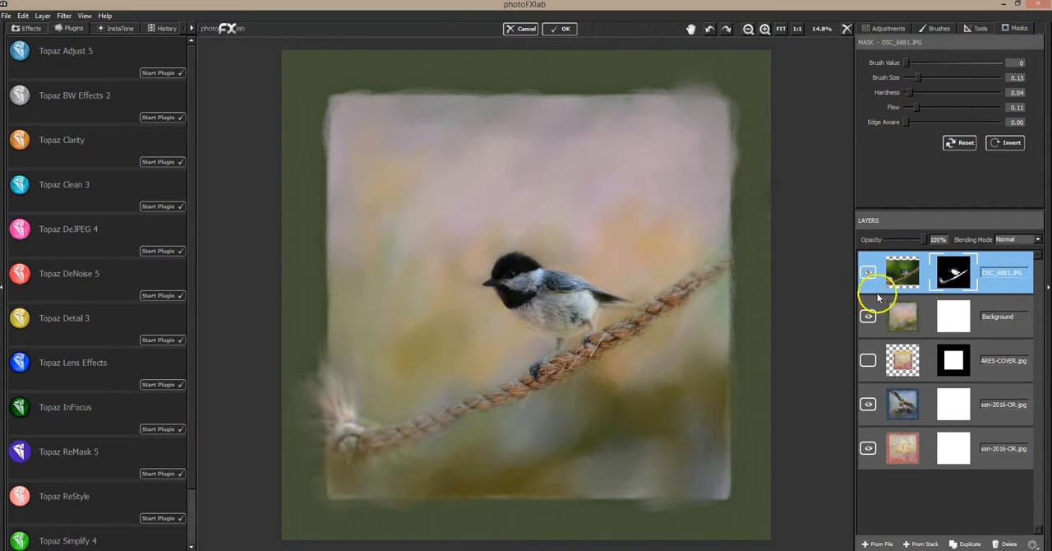
{"action": "left_click_drag", "start_coordinate": [725, 267], "coordinate": [699, 290]}
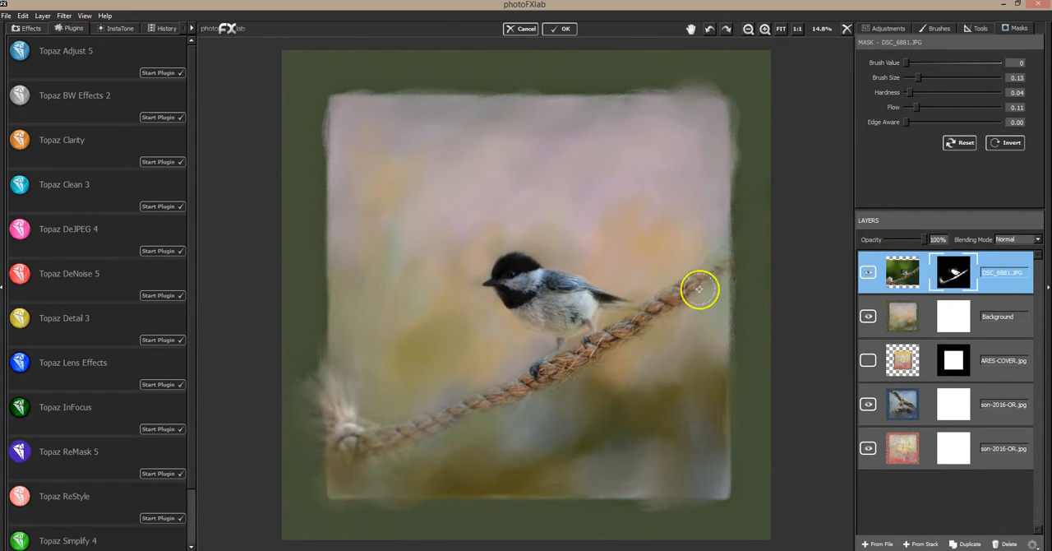
Step: Duplicate the Background layer, move the copy above the bird layer and set its blending mode to Soft Light
{"action": "left_click", "coordinate": [924, 323]}
{"action": "left_click", "coordinate": [966, 544]}
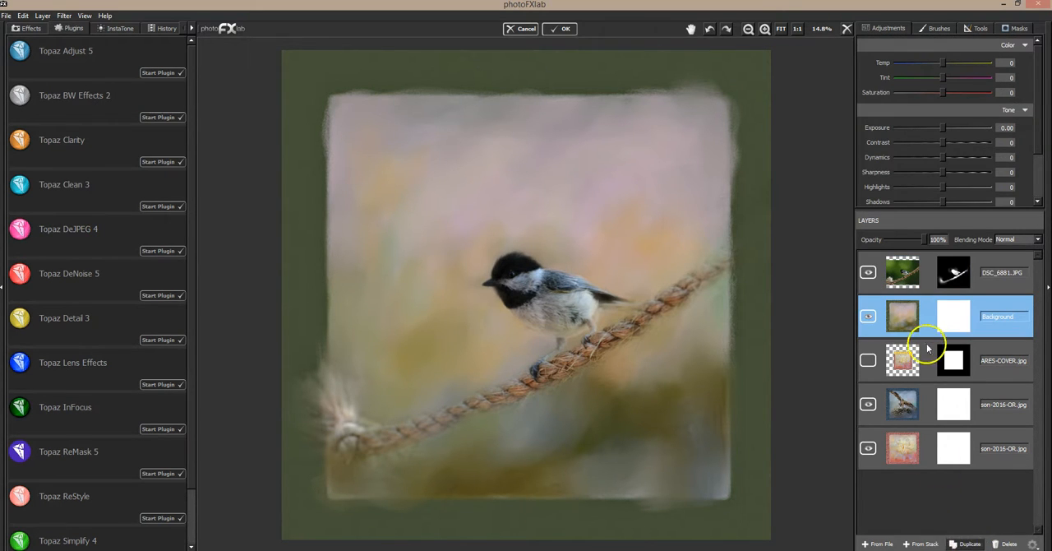
{"action": "left_click_drag", "start_coordinate": [947, 321], "coordinate": [1001, 267]}
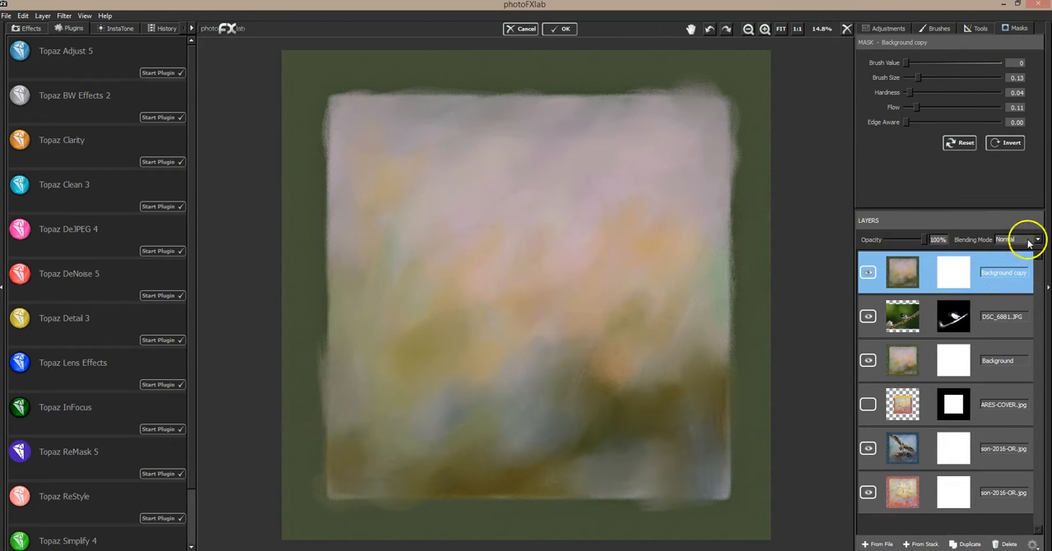
{"action": "left_click", "coordinate": [1030, 238]}
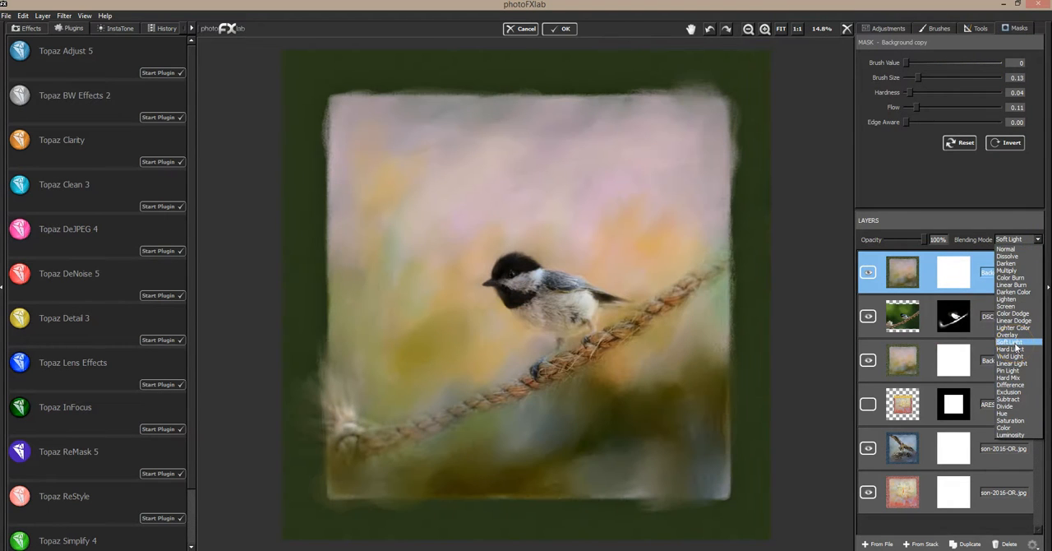
{"action": "left_click", "coordinate": [1015, 342]}
Step: Toggle the Background copy layer's visibility to compare the composition with and without it, leaving it hidden
{"action": "left_click", "coordinate": [868, 272]}
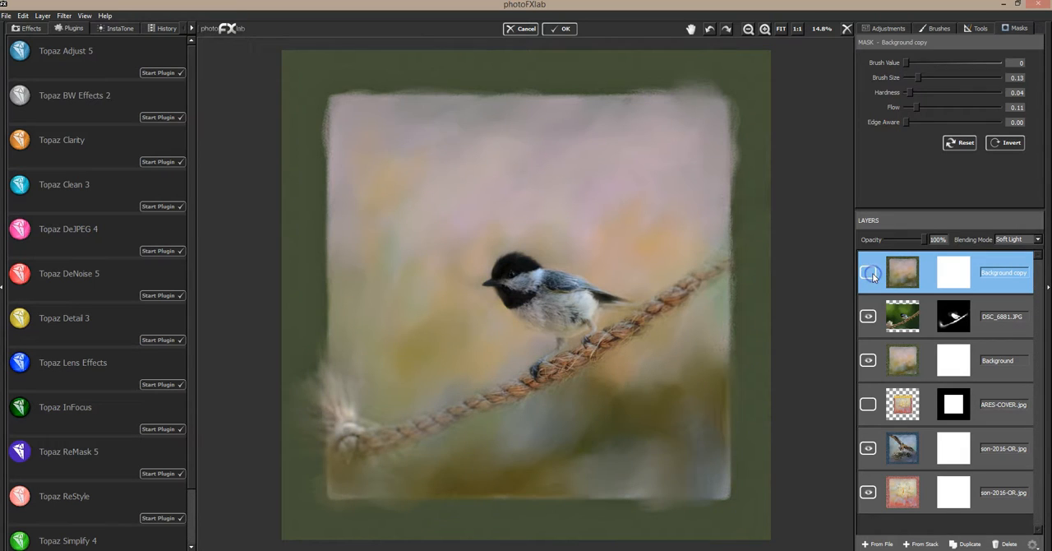
{"action": "left_click", "coordinate": [869, 273]}
{"action": "mouse_move", "coordinate": [572, 309]}
{"action": "left_mouse_down"}
{"action": "mouse_move", "coordinate": [540, 308]}
{"action": "mouse_move", "coordinate": [540, 295]}
{"action": "mouse_move", "coordinate": [578, 311]}
{"action": "mouse_move", "coordinate": [519, 286]}
{"action": "left_mouse_up"}
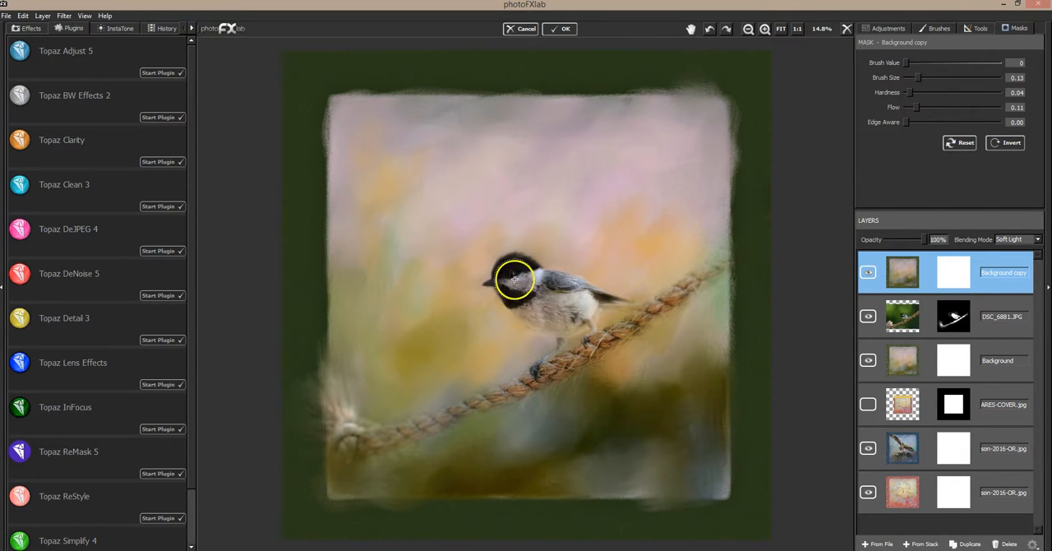
{"action": "left_click", "coordinate": [867, 273]}
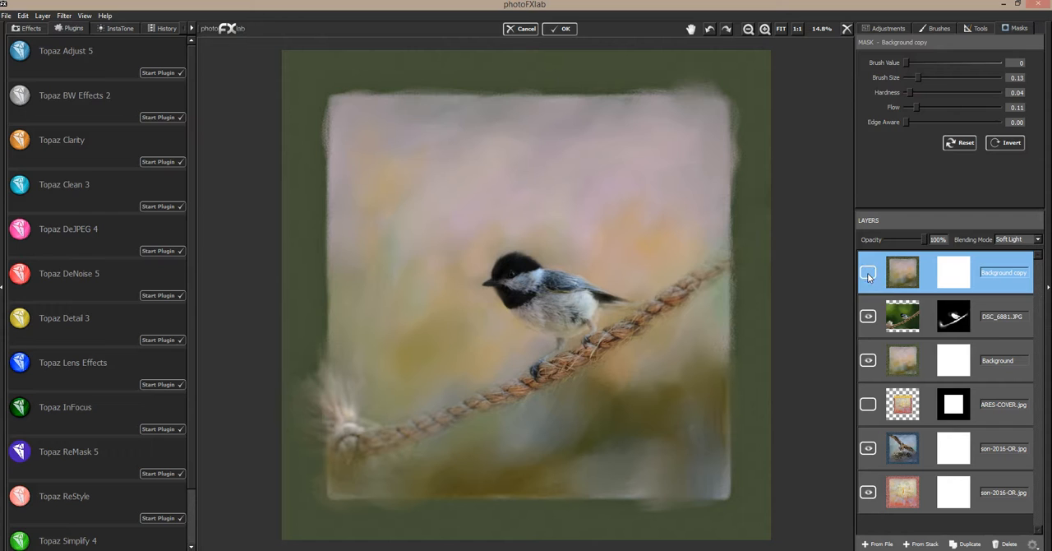
Step: Add DT-PASTELSQUARE (4).jpg from the DT-PASTEL SQUARES folder as a layer directly above the Background layer
{"action": "left_click", "coordinate": [1000, 352]}
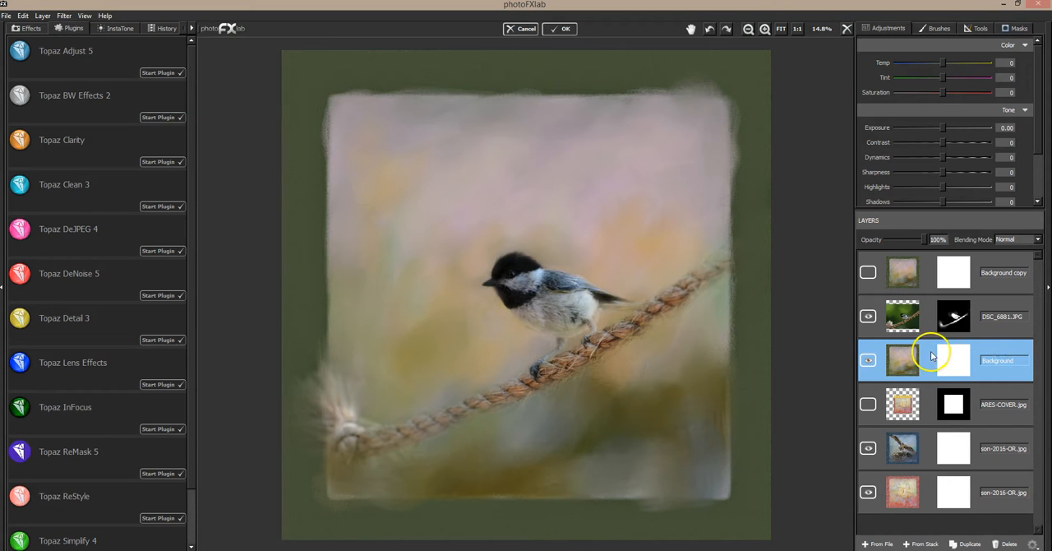
{"action": "left_click", "coordinate": [865, 544]}
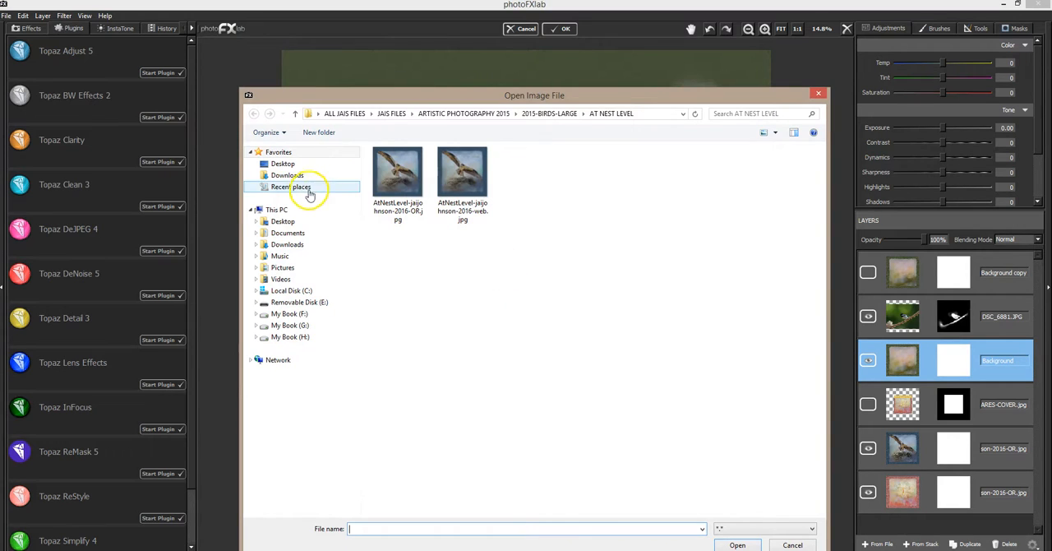
{"action": "left_click", "coordinate": [309, 192]}
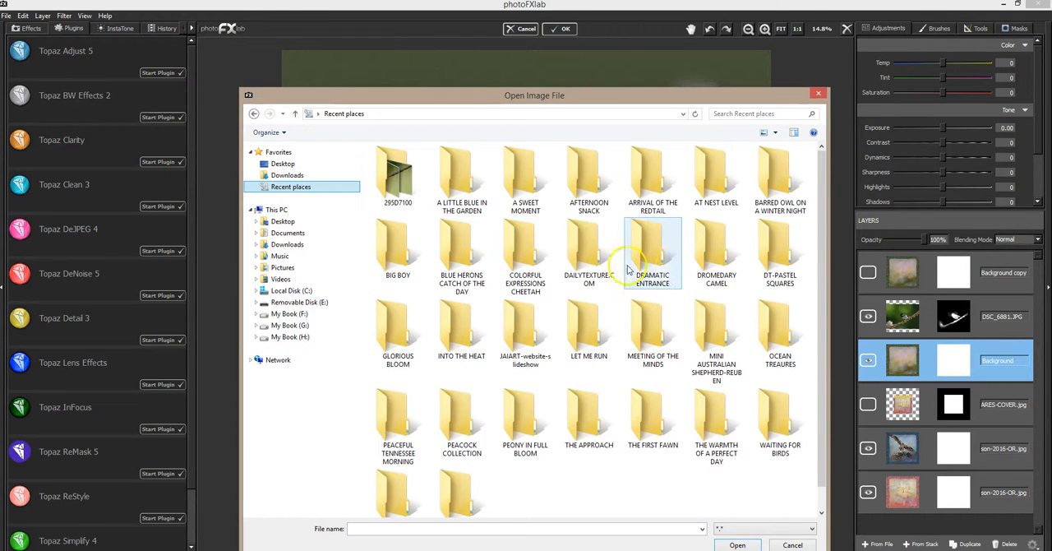
{"action": "double_click", "coordinate": [772, 251]}
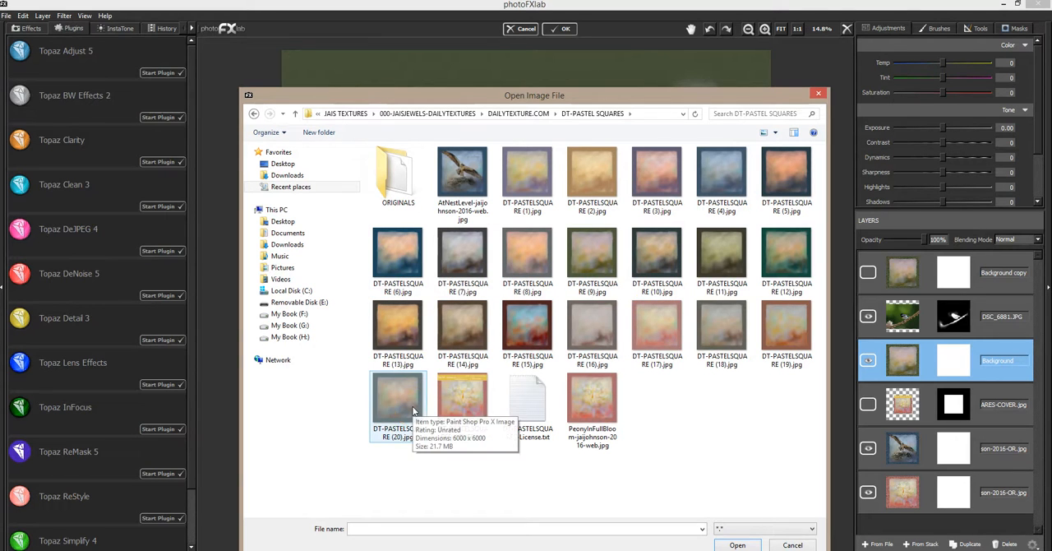
{"action": "left_click", "coordinate": [720, 175]}
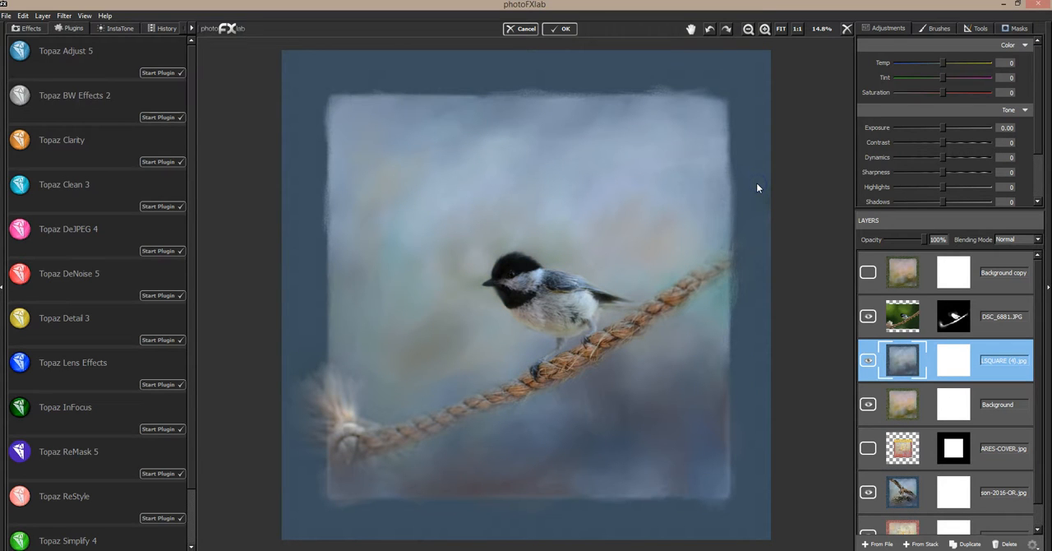
Step: Try the DT-PASTELSQUARE (6).jpg and (20).jpg textures as layers beneath the bird, and delete the (20) layer
{"action": "left_click", "coordinate": [874, 543]}
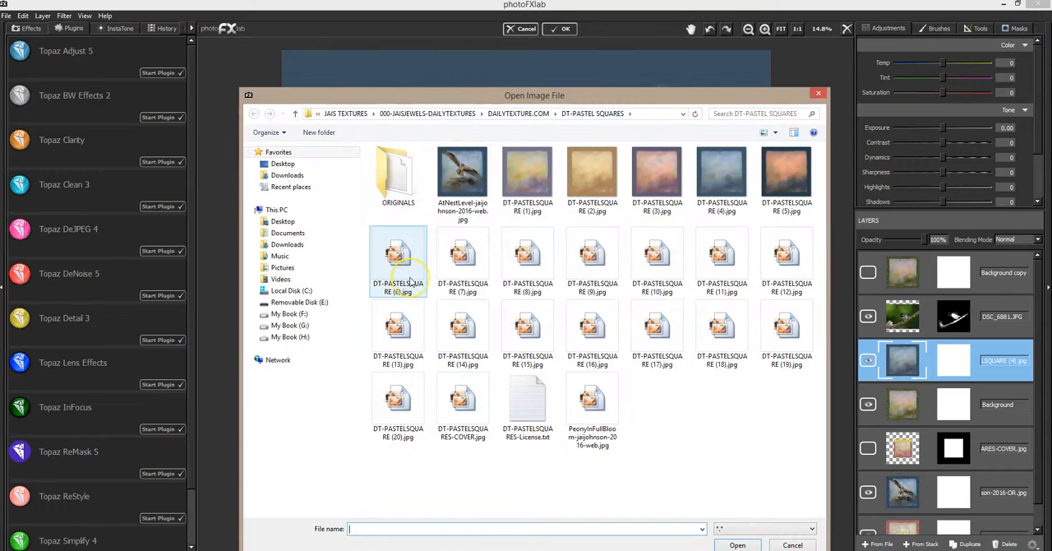
{"action": "double_click", "coordinate": [400, 256]}
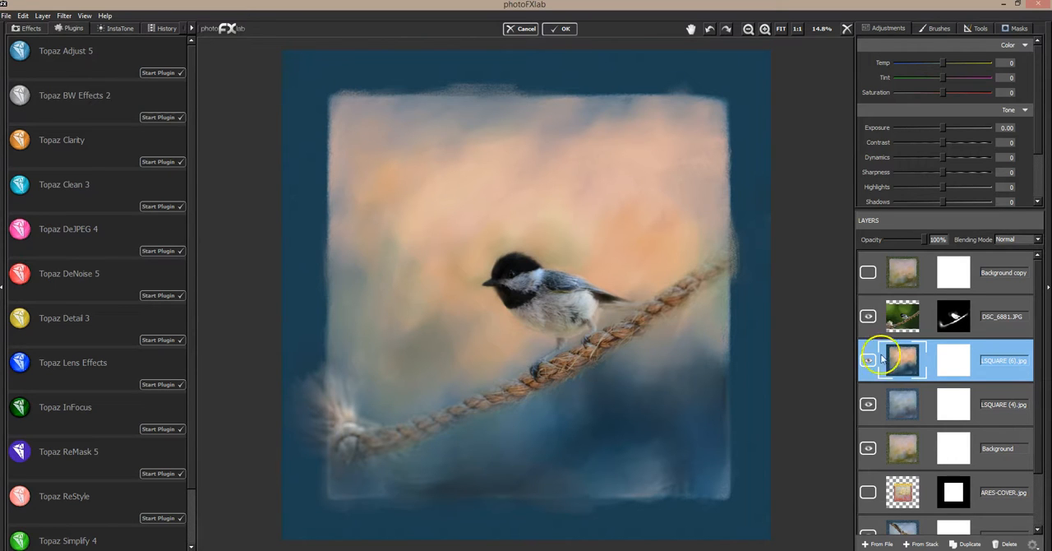
{"action": "left_click", "coordinate": [877, 543]}
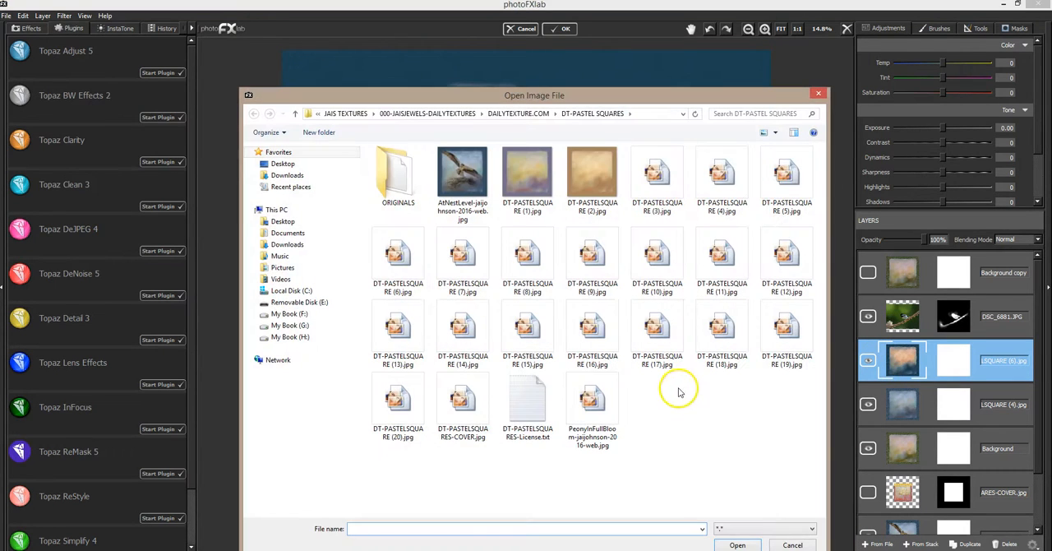
{"action": "double_click", "coordinate": [410, 404]}
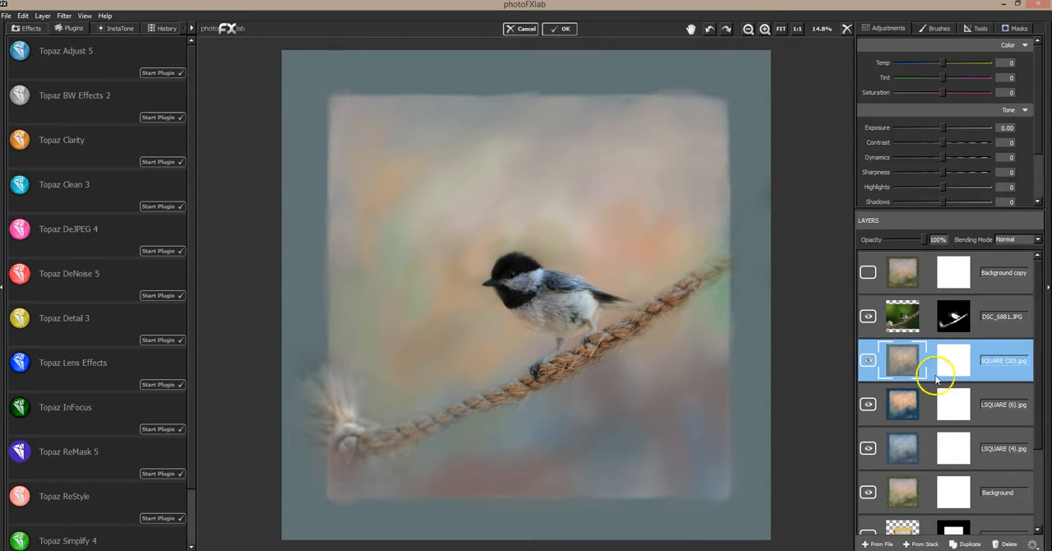
{"action": "left_click", "coordinate": [1012, 544]}
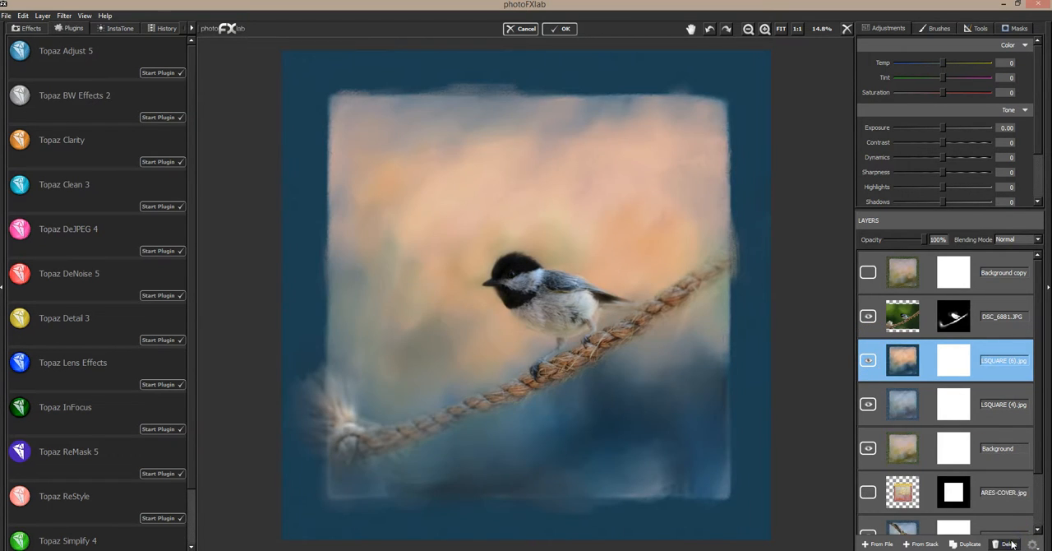
Step: Compare the composition with the DT-PASTELSQUARE (6) layer hidden and shown, and delete that layer
{"action": "left_click", "coordinate": [869, 360]}
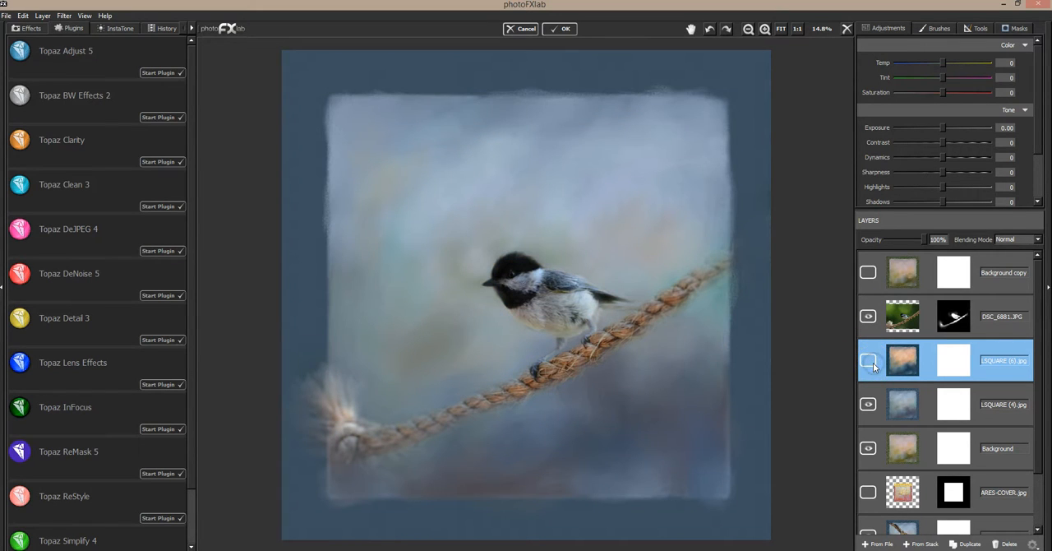
{"action": "left_click", "coordinate": [868, 361]}
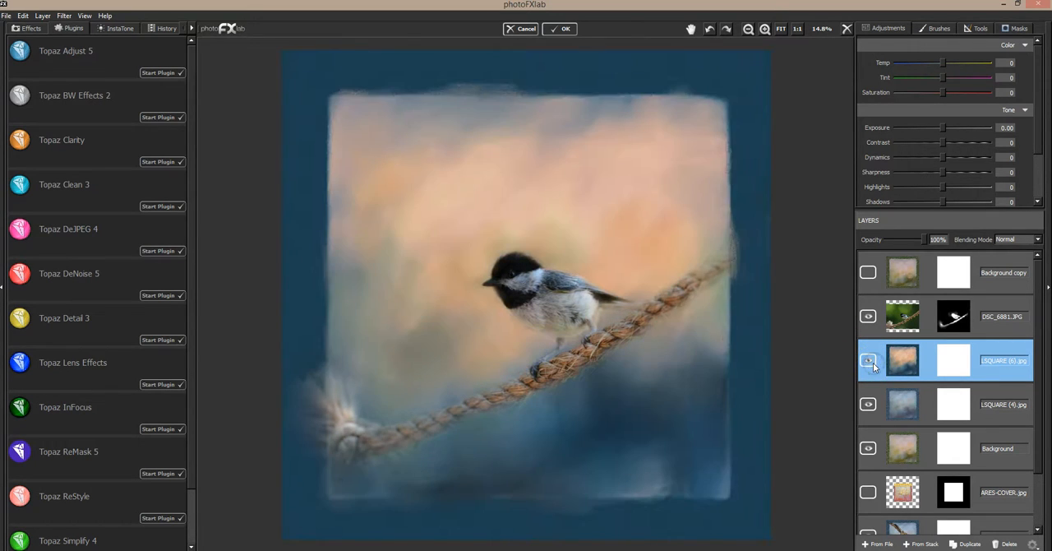
{"action": "left_click", "coordinate": [1008, 544]}
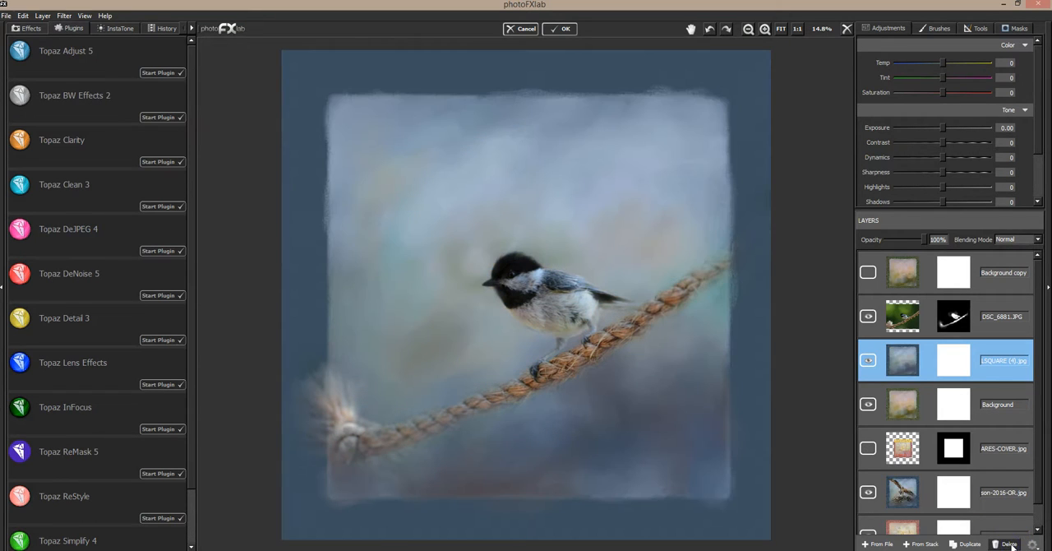
Step: Compare the DT-PASTELSQUARE (4) texture with the Soft Light Background copy, leave the copy shown and delete the DT-PASTELSQUARE (4) layer
{"action": "left_click", "coordinate": [868, 361]}
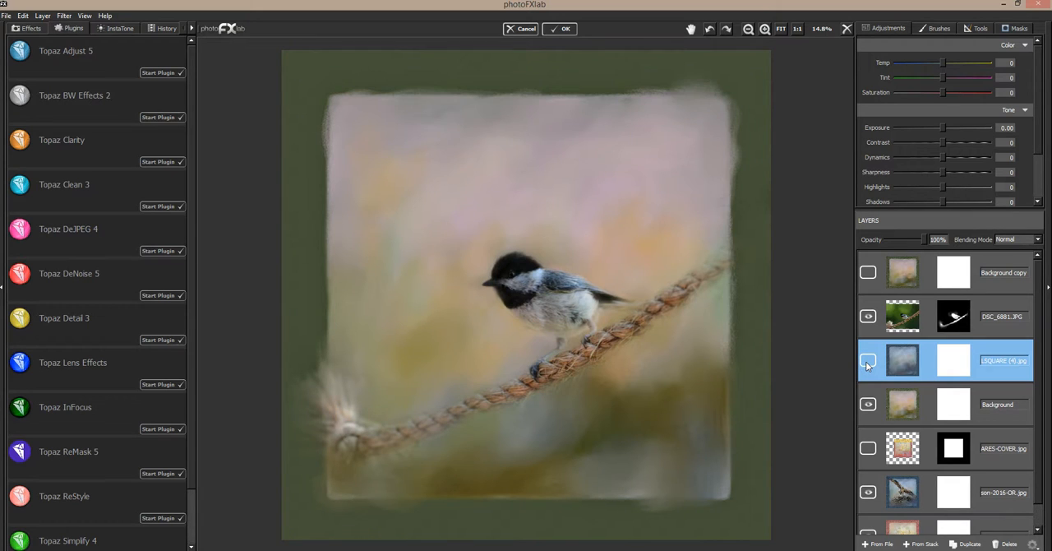
{"action": "left_click", "coordinate": [867, 362]}
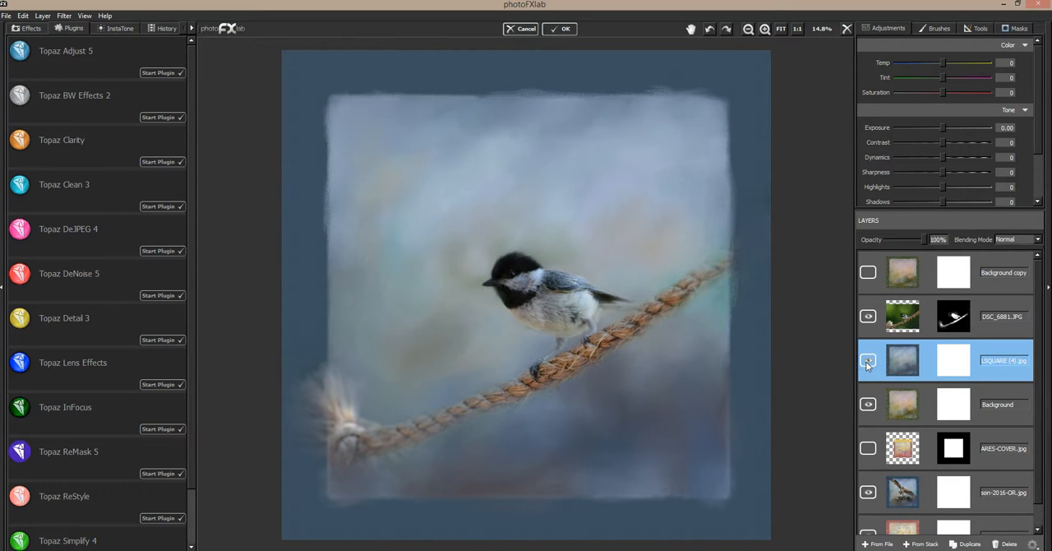
{"action": "left_click", "coordinate": [867, 362]}
{"action": "left_click", "coordinate": [868, 272]}
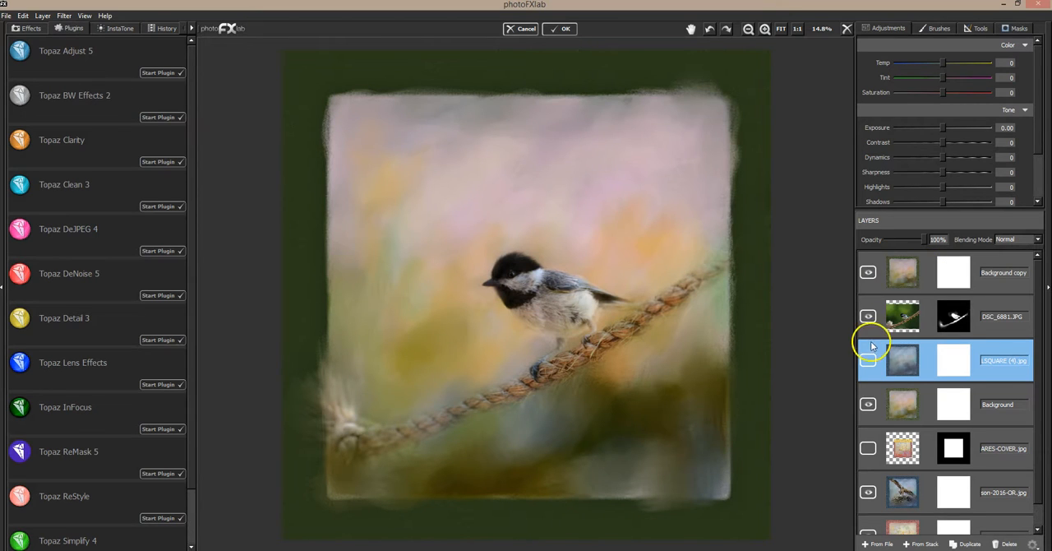
{"action": "left_click", "coordinate": [867, 275]}
{"action": "left_click", "coordinate": [868, 360]}
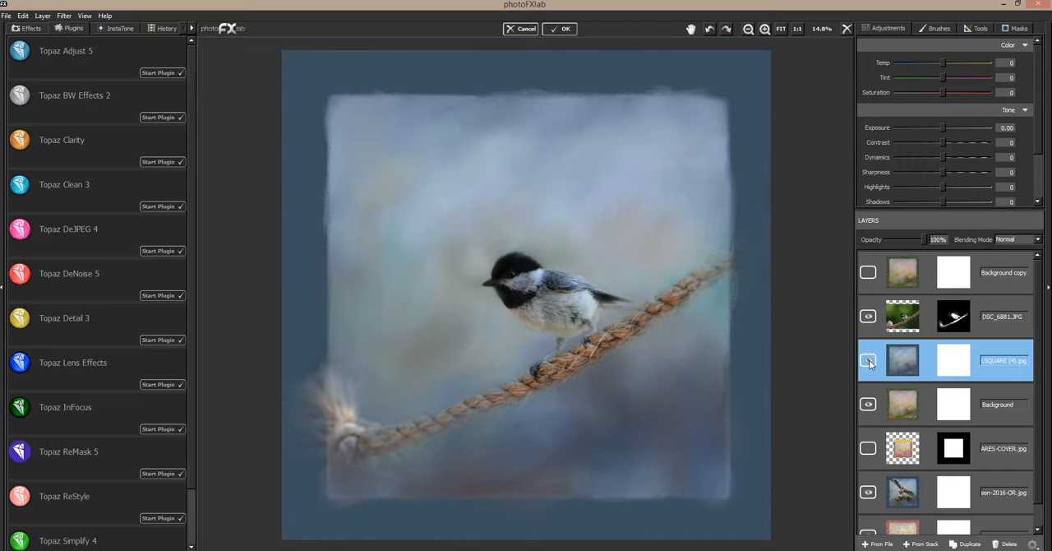
{"action": "left_click", "coordinate": [868, 361]}
{"action": "left_click", "coordinate": [868, 274]}
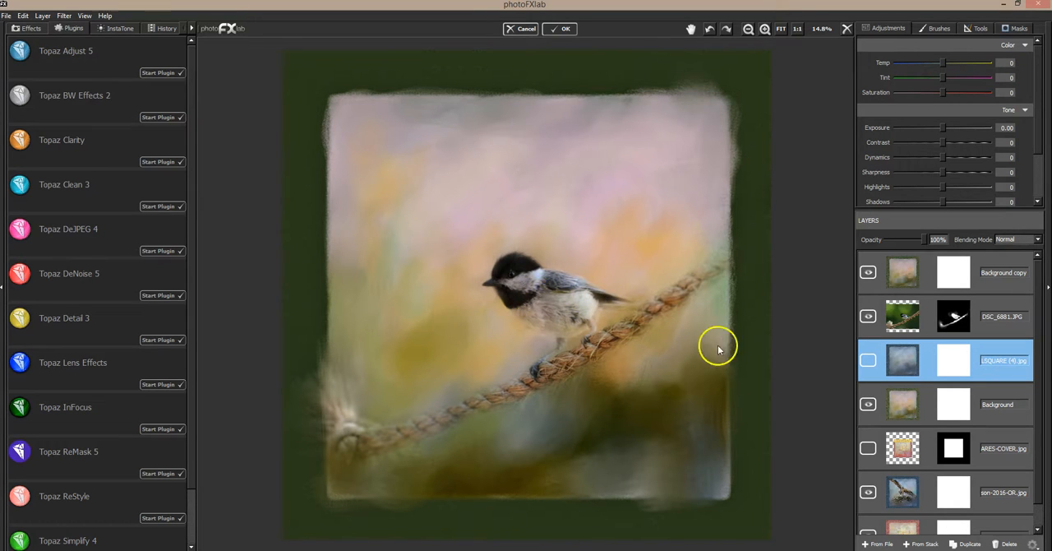
{"action": "left_click", "coordinate": [1009, 544]}
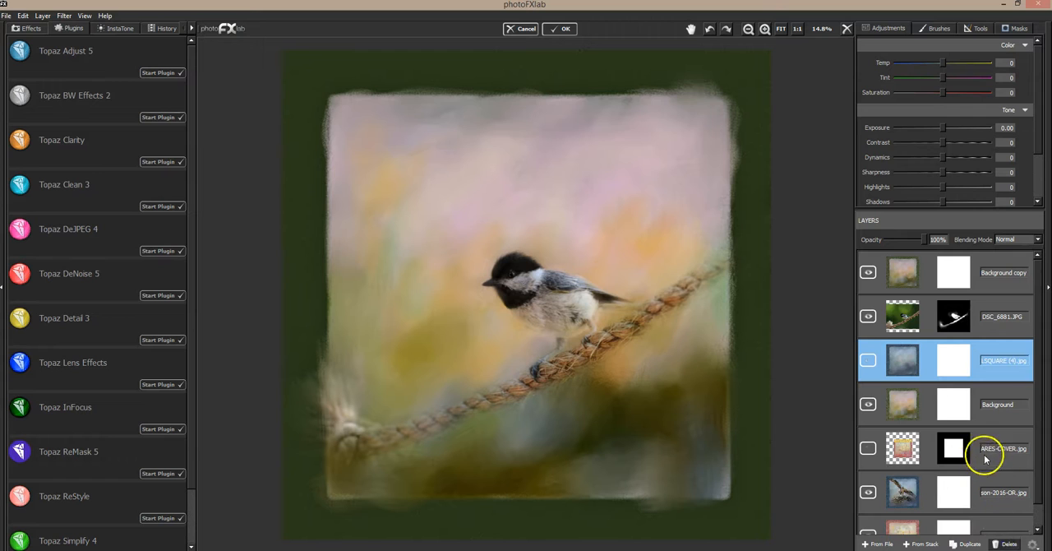
Step: Set the Background copy layer's opacity to 36% and hide the layer to compare its effect
{"action": "left_click", "coordinate": [923, 255]}
{"action": "left_click_drag", "start_coordinate": [922, 239], "coordinate": [880, 240]}
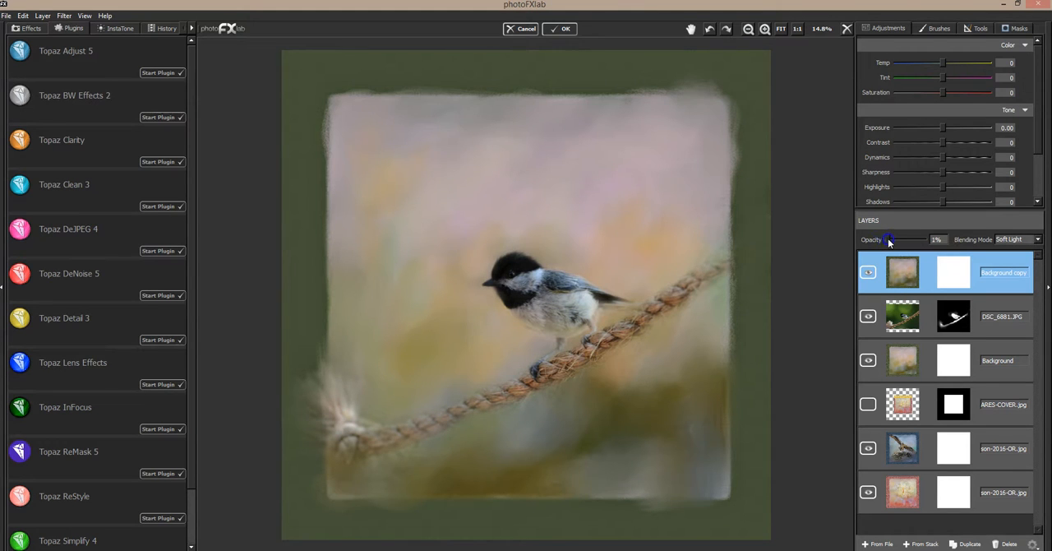
{"action": "left_click_drag", "start_coordinate": [910, 241], "coordinate": [882, 242]}
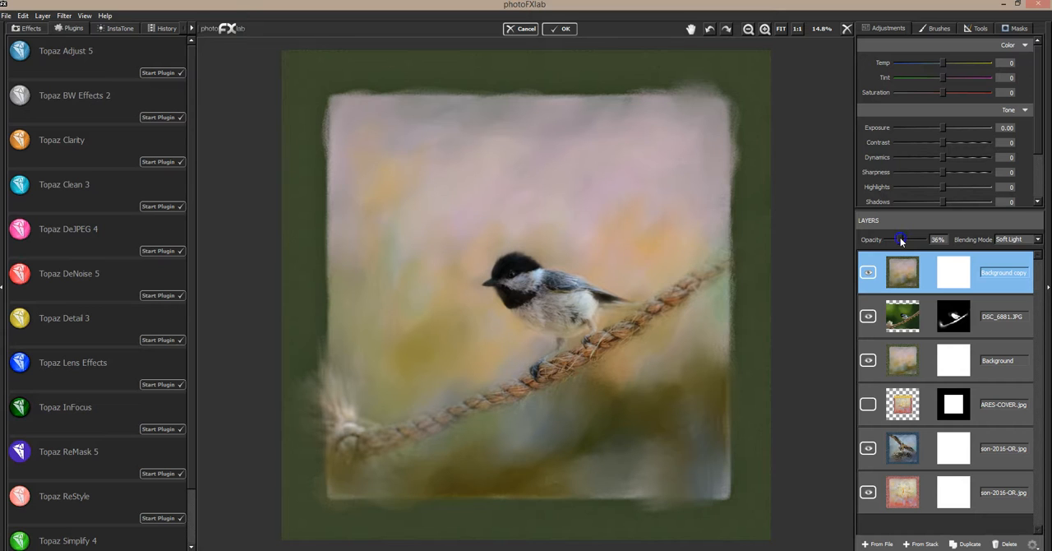
{"action": "left_click", "coordinate": [867, 272]}
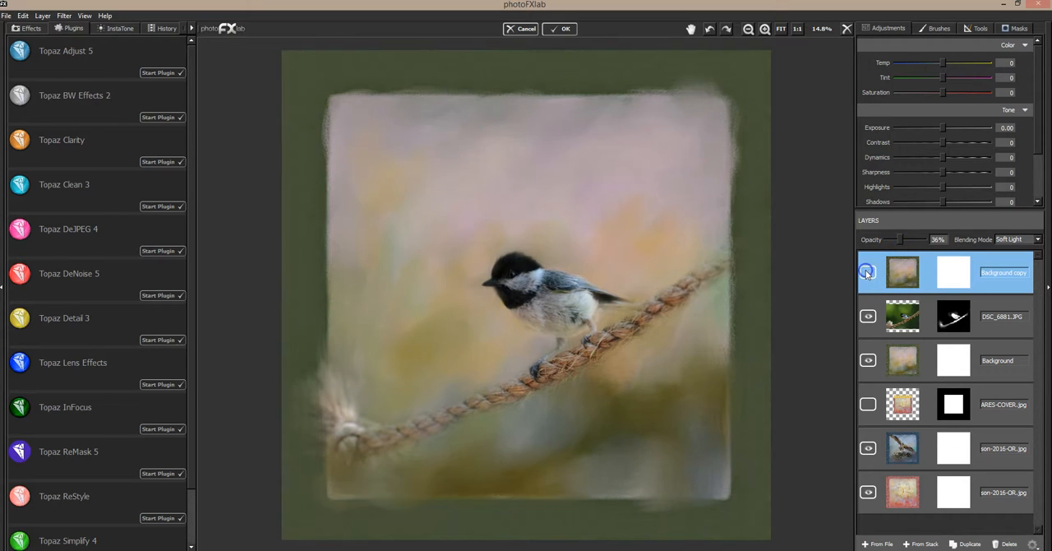
Step: Compare the composition with the Background copy layer hidden and shown, and leave the layer shown
{"action": "left_click", "coordinate": [867, 273]}
{"action": "left_click", "coordinate": [867, 273]}
{"action": "left_click", "coordinate": [867, 273]}
{"action": "left_click", "coordinate": [867, 272]}
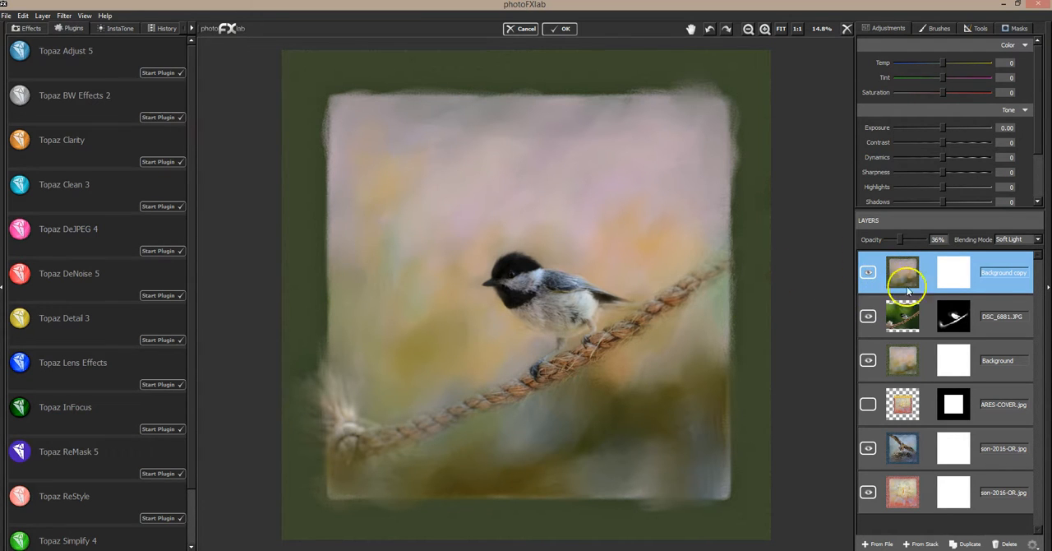
Step: On the DSC_6881.JPG layer's mask, set the brush size to 0.05 and mask out the area around the bird's head at value 0
{"action": "left_click", "coordinate": [1004, 310]}
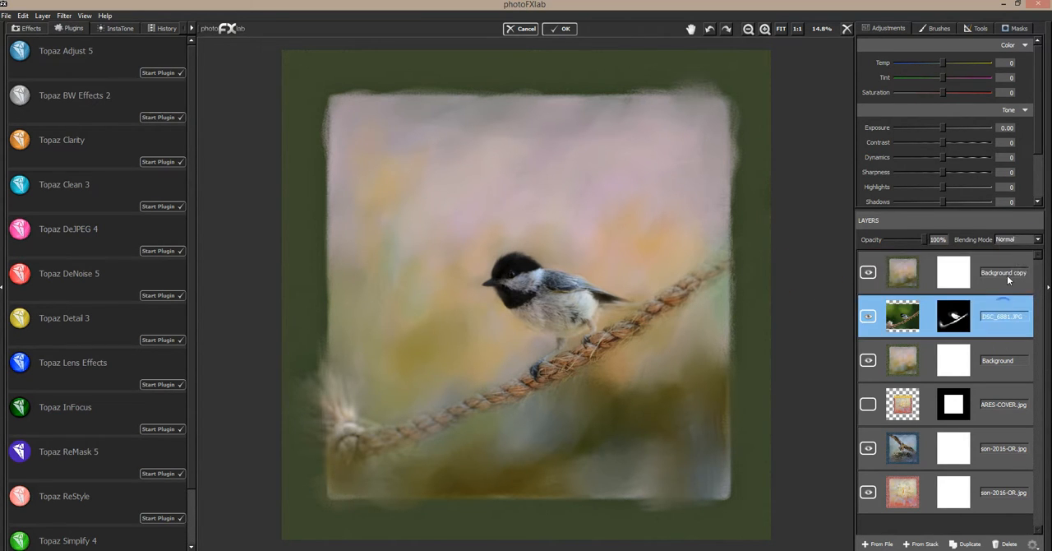
{"action": "left_click", "coordinate": [980, 32]}
{"action": "left_click", "coordinate": [980, 47]}
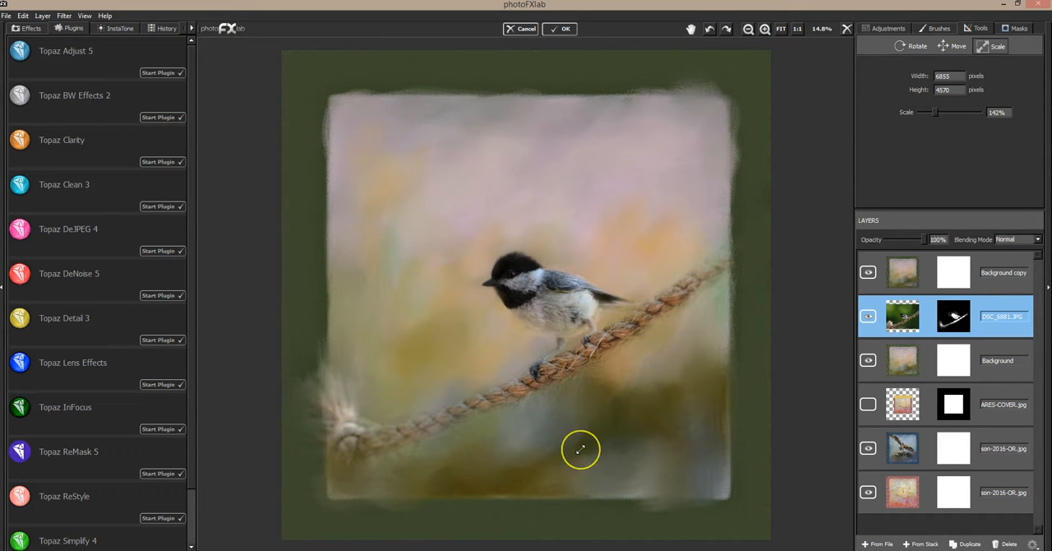
{"action": "left_click", "coordinate": [1014, 30]}
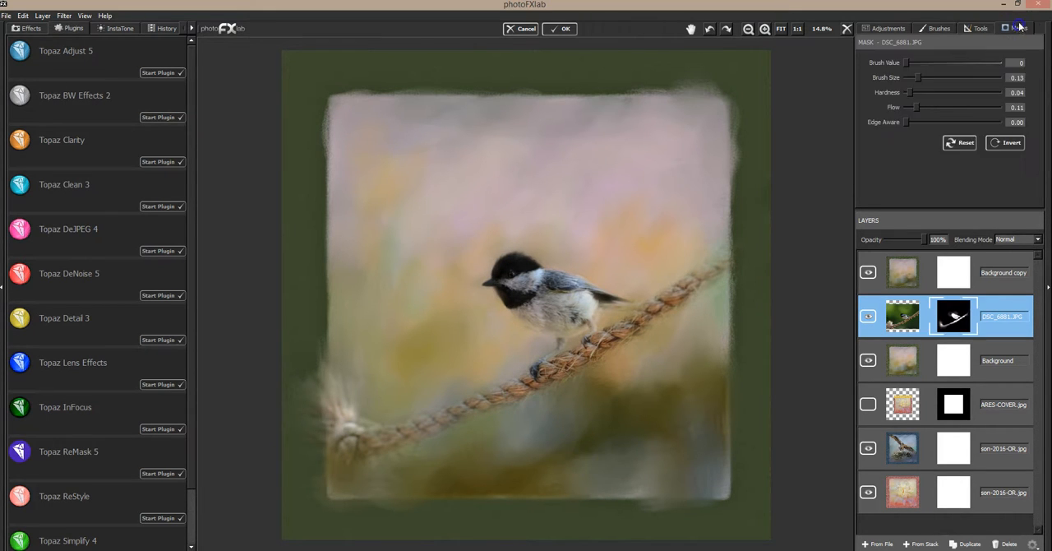
{"action": "left_click", "coordinate": [922, 81]}
{"action": "left_click", "coordinate": [911, 77]}
{"action": "mouse_move", "coordinate": [467, 281]}
{"action": "left_mouse_down"}
{"action": "mouse_move", "coordinate": [495, 311]}
{"action": "mouse_move", "coordinate": [489, 259]}
{"action": "mouse_move", "coordinate": [514, 246]}
{"action": "left_mouse_up"}
Step: Clean up the DSC_6881.JPG mask around the bird's body and along the rope's edges with the 0.05 brush at value 0
{"action": "left_click", "coordinate": [765, 38]}
{"action": "left_click", "coordinate": [764, 30]}
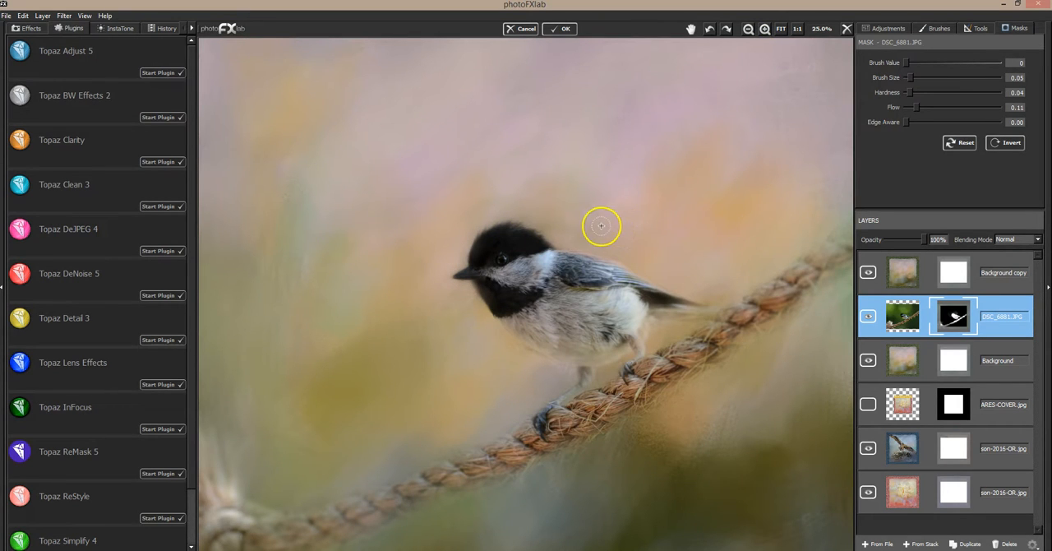
{"action": "left_click", "coordinate": [451, 310]}
{"action": "left_click", "coordinate": [515, 470]}
{"action": "left_click", "coordinate": [645, 421]}
{"action": "left_click", "coordinate": [688, 329]}
{"action": "left_click_drag", "start_coordinate": [772, 321], "coordinate": [737, 359]}
{"action": "left_click", "coordinate": [725, 355]}
{"action": "left_click_drag", "start_coordinate": [814, 246], "coordinate": [788, 257]}
{"action": "left_click", "coordinate": [778, 24]}
{"action": "left_click", "coordinate": [780, 27]}
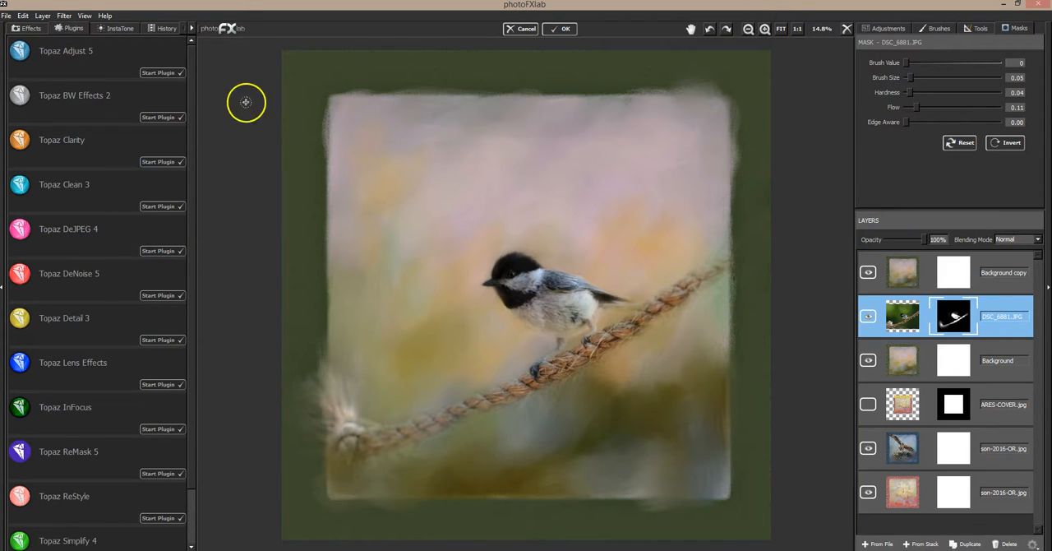
Step: Preview the HDR Collection's Dynamic Pop preset and a Classic Collection preset on the bird photo in Topaz Adjust 5
{"action": "left_click", "coordinate": [156, 74]}
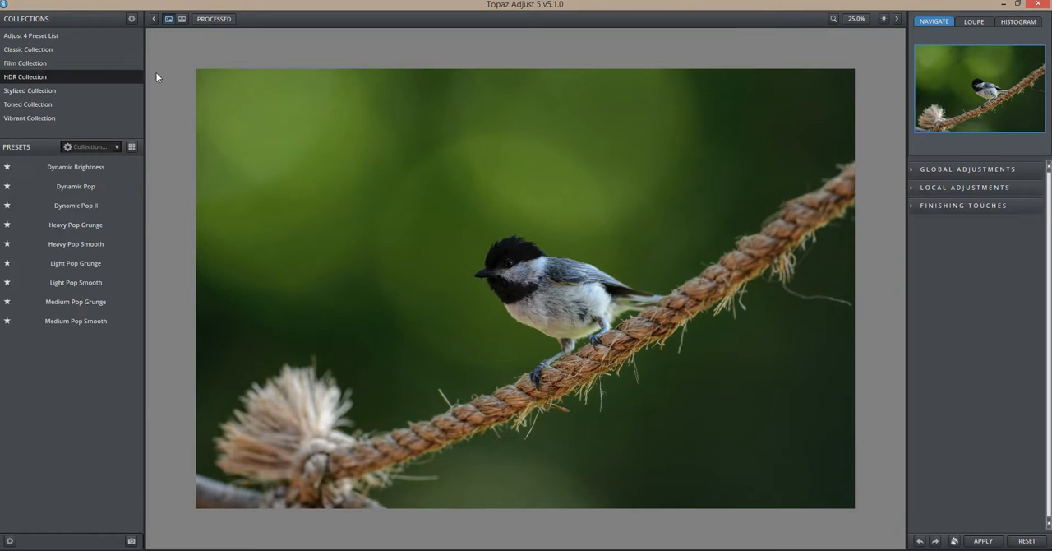
{"action": "left_click", "coordinate": [88, 185]}
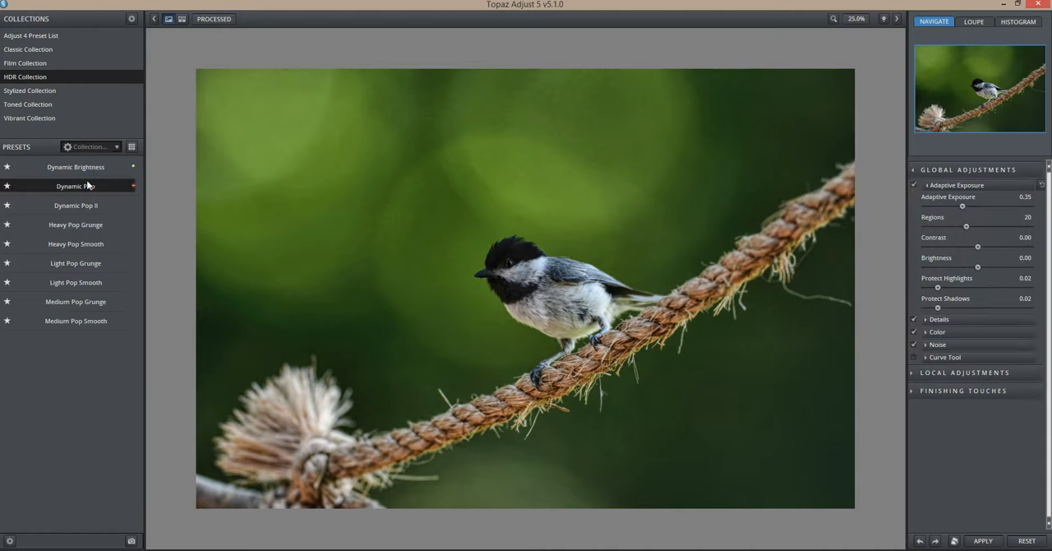
{"action": "left_click", "coordinate": [53, 50]}
{"action": "left_click", "coordinate": [86, 184]}
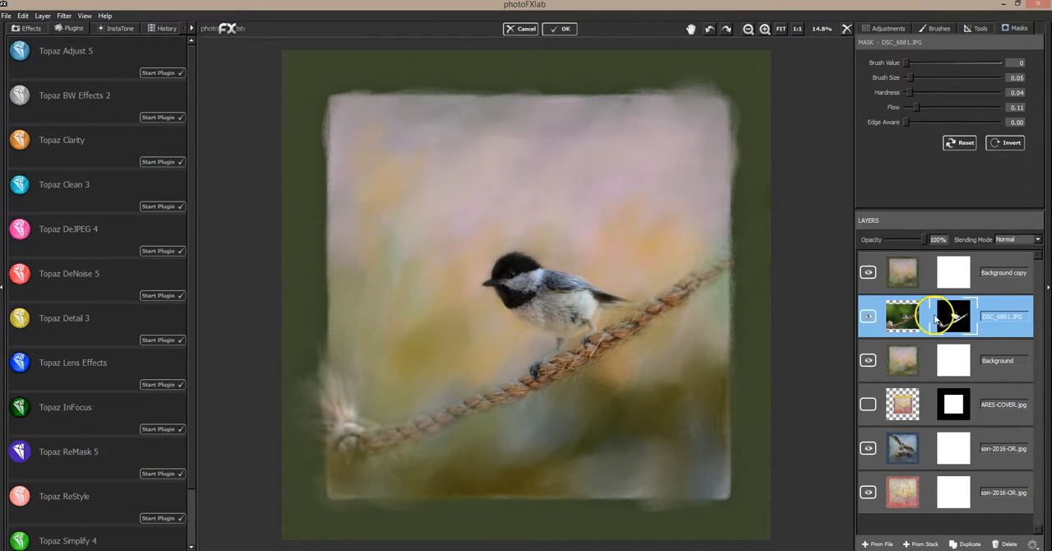
Step: Set the Background copy layer's opacity to 49% and check its effect
{"action": "left_click", "coordinate": [921, 266]}
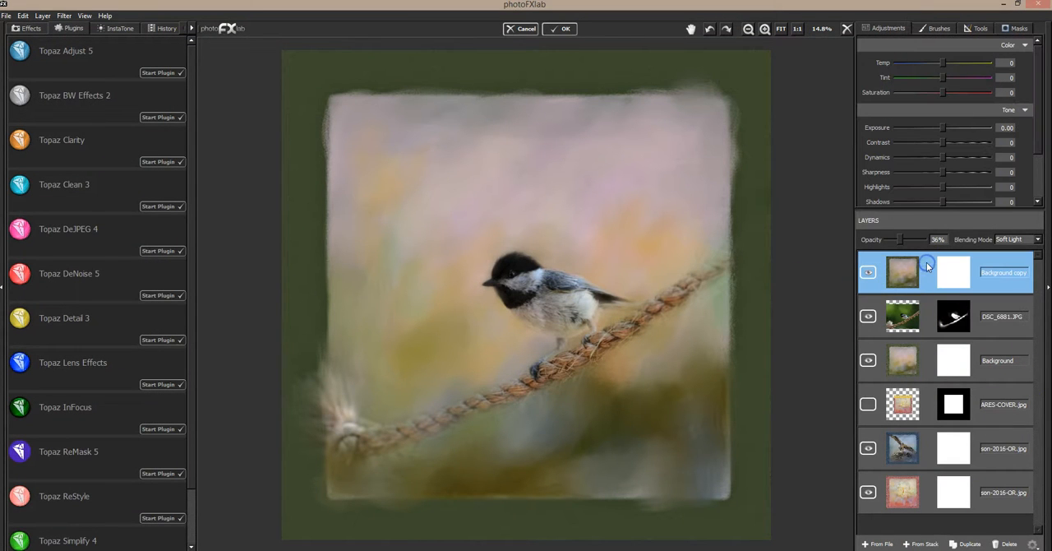
{"action": "left_click_drag", "start_coordinate": [904, 244], "coordinate": [911, 243]}
{"action": "left_click", "coordinate": [868, 273]}
Step: Paint the rope's frayed left end back in on the DSC_6881.JPG mask with brush value 255 and size 0.15
{"action": "left_click", "coordinate": [998, 304]}
{"action": "left_click", "coordinate": [1017, 28]}
{"action": "mouse_move", "coordinate": [988, 63]}
{"action": "left_mouse_down"}
{"action": "mouse_move", "coordinate": [911, 64]}
{"action": "mouse_move", "coordinate": [1001, 64]}
{"action": "left_mouse_up"}
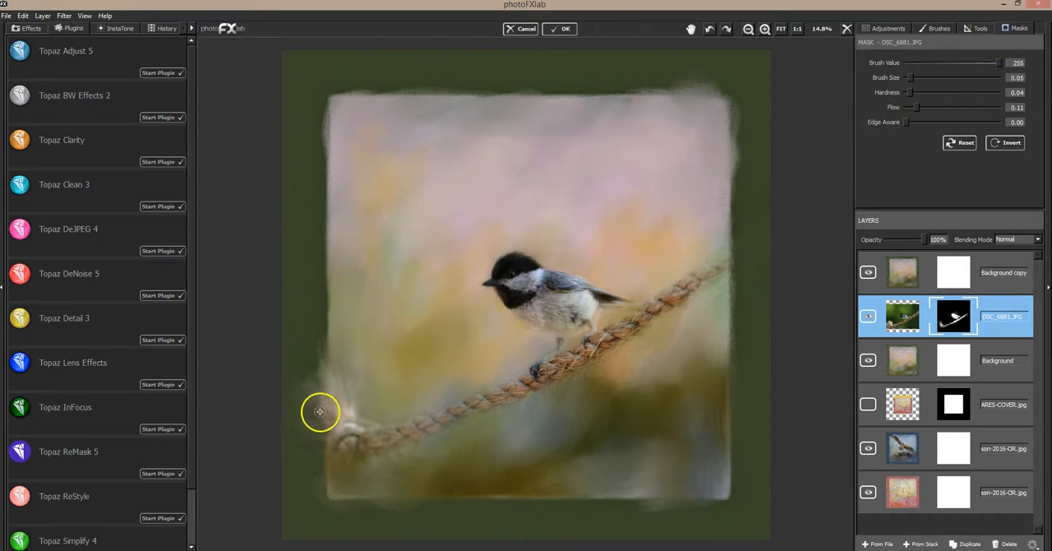
{"action": "left_click_drag", "start_coordinate": [909, 78], "coordinate": [920, 78]}
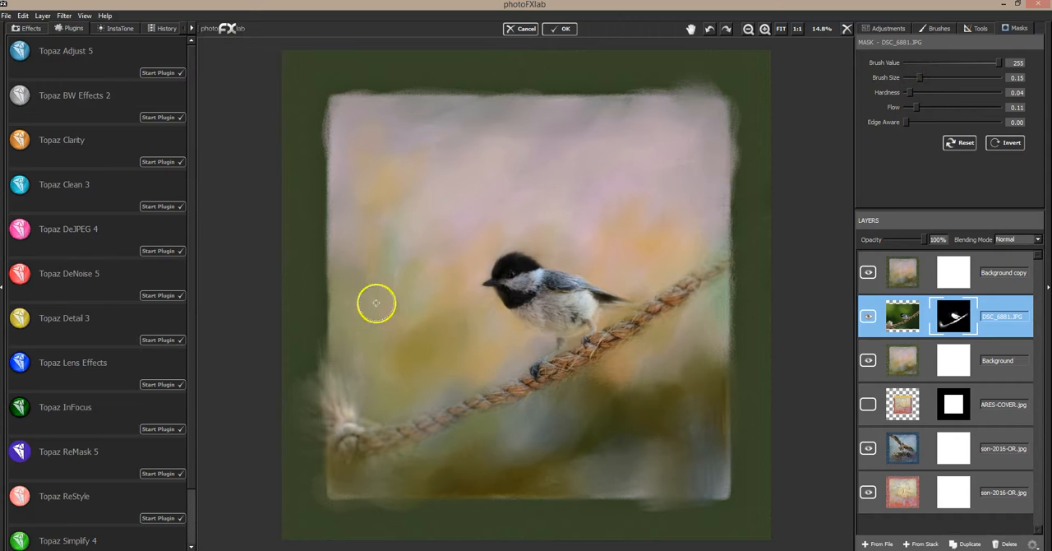
{"action": "mouse_move", "coordinate": [329, 418]}
{"action": "left_mouse_down"}
{"action": "mouse_move", "coordinate": [325, 437]}
{"action": "mouse_move", "coordinate": [315, 419]}
{"action": "mouse_move", "coordinate": [293, 425]}
{"action": "mouse_move", "coordinate": [336, 453]}
{"action": "mouse_move", "coordinate": [318, 467]}
{"action": "mouse_move", "coordinate": [342, 457]}
{"action": "mouse_move", "coordinate": [343, 484]}
{"action": "mouse_move", "coordinate": [360, 464]}
{"action": "mouse_move", "coordinate": [406, 448]}
{"action": "mouse_move", "coordinate": [372, 422]}
{"action": "mouse_move", "coordinate": [400, 430]}
{"action": "mouse_move", "coordinate": [378, 393]}
{"action": "left_mouse_up"}
{"action": "mouse_move", "coordinate": [327, 369]}
{"action": "left_mouse_down"}
{"action": "mouse_move", "coordinate": [317, 403]}
{"action": "mouse_move", "coordinate": [293, 380]}
{"action": "mouse_move", "coordinate": [294, 403]}
{"action": "mouse_move", "coordinate": [318, 398]}
{"action": "mouse_move", "coordinate": [339, 418]}
{"action": "mouse_move", "coordinate": [341, 437]}
{"action": "mouse_move", "coordinate": [324, 444]}
{"action": "mouse_move", "coordinate": [313, 434]}
{"action": "mouse_move", "coordinate": [342, 437]}
{"action": "mouse_move", "coordinate": [311, 414]}
{"action": "mouse_move", "coordinate": [344, 442]}
{"action": "mouse_move", "coordinate": [332, 413]}
{"action": "left_mouse_up"}
Step: Soften the mask around the frayed rope end and knot with the brush at value 0
{"action": "left_click", "coordinate": [902, 63]}
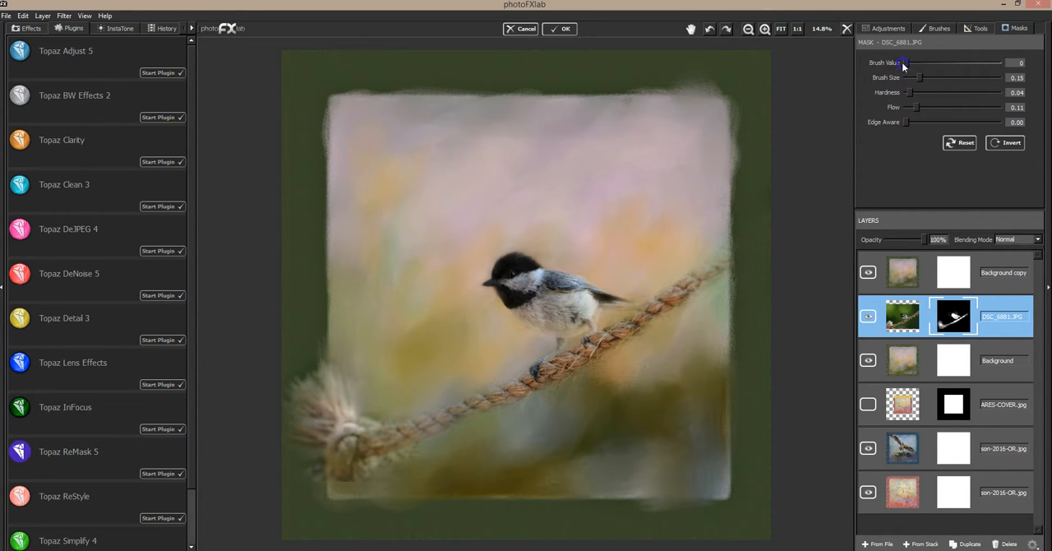
{"action": "mouse_move", "coordinate": [403, 376]}
{"action": "left_mouse_down"}
{"action": "mouse_move", "coordinate": [366, 412]}
{"action": "mouse_move", "coordinate": [390, 419]}
{"action": "mouse_move", "coordinate": [392, 473]}
{"action": "mouse_move", "coordinate": [387, 456]}
{"action": "mouse_move", "coordinate": [380, 466]}
{"action": "mouse_move", "coordinate": [417, 450]}
{"action": "mouse_move", "coordinate": [378, 465]}
{"action": "mouse_move", "coordinate": [428, 446]}
{"action": "mouse_move", "coordinate": [310, 470]}
{"action": "mouse_move", "coordinate": [314, 460]}
{"action": "mouse_move", "coordinate": [318, 484]}
{"action": "mouse_move", "coordinate": [363, 474]}
{"action": "mouse_move", "coordinate": [373, 483]}
{"action": "mouse_move", "coordinate": [342, 487]}
{"action": "mouse_move", "coordinate": [390, 470]}
{"action": "mouse_move", "coordinate": [339, 474]}
{"action": "mouse_move", "coordinate": [350, 489]}
{"action": "mouse_move", "coordinate": [349, 476]}
{"action": "mouse_move", "coordinate": [371, 483]}
{"action": "mouse_move", "coordinate": [345, 485]}
{"action": "left_mouse_up"}
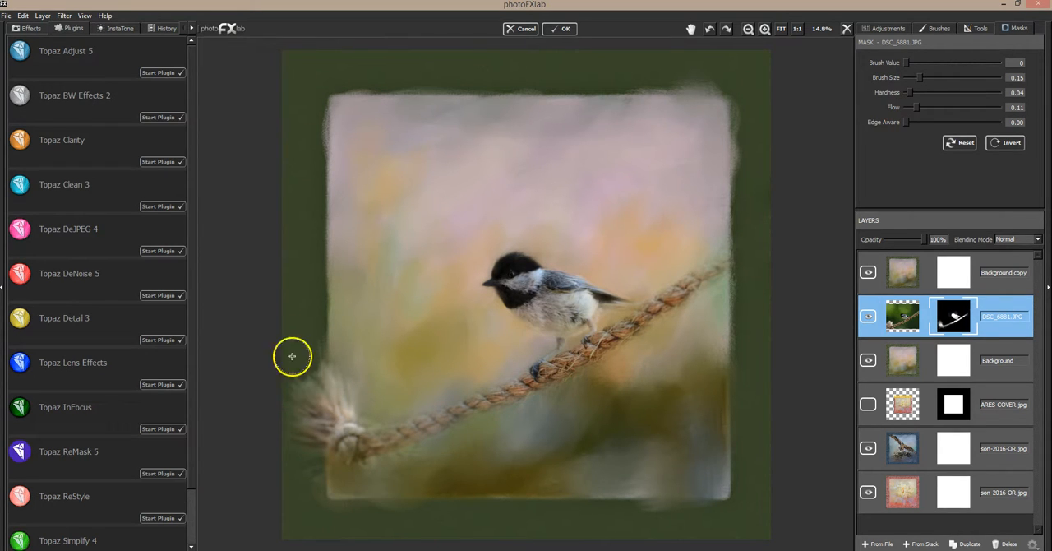
{"action": "left_click_drag", "start_coordinate": [367, 488], "coordinate": [383, 486]}
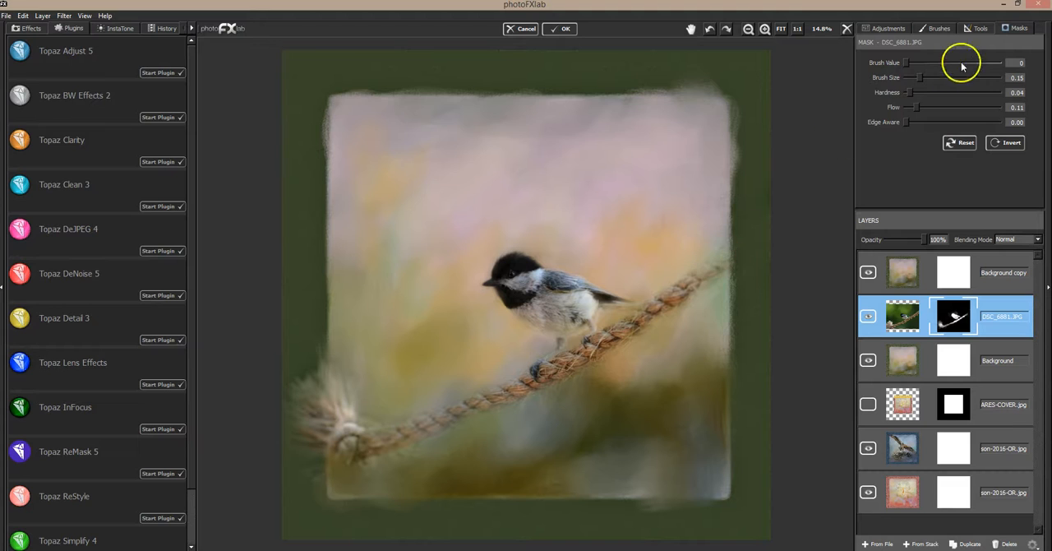
Step: Reveal the rope past the frame's right edge with brush value 255, and fade the rope on both sides of the bird with value 0
{"action": "left_click", "coordinate": [997, 63]}
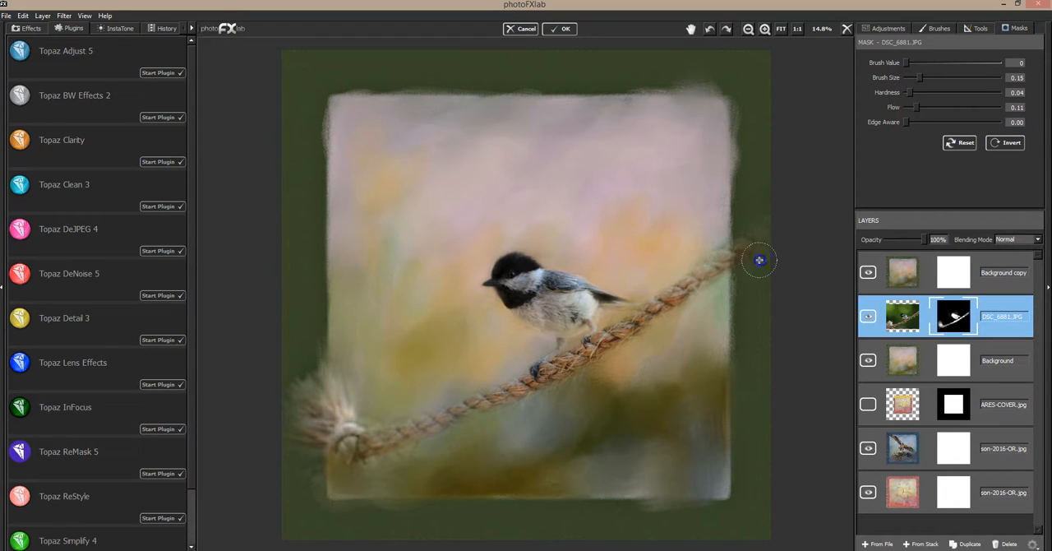
{"action": "mouse_move", "coordinate": [761, 257]}
{"action": "left_mouse_down"}
{"action": "mouse_move", "coordinate": [774, 208]}
{"action": "mouse_move", "coordinate": [720, 277]}
{"action": "mouse_move", "coordinate": [750, 257]}
{"action": "left_mouse_up"}
{"action": "mouse_move", "coordinate": [354, 395]}
{"action": "left_mouse_down"}
{"action": "mouse_move", "coordinate": [310, 405]}
{"action": "mouse_move", "coordinate": [330, 412]}
{"action": "mouse_move", "coordinate": [315, 397]}
{"action": "mouse_move", "coordinate": [332, 384]}
{"action": "mouse_move", "coordinate": [309, 320]}
{"action": "mouse_move", "coordinate": [326, 351]}
{"action": "mouse_move", "coordinate": [437, 279]}
{"action": "mouse_move", "coordinate": [756, 264]}
{"action": "mouse_move", "coordinate": [702, 297]}
{"action": "mouse_move", "coordinate": [731, 257]}
{"action": "mouse_move", "coordinate": [705, 265]}
{"action": "mouse_move", "coordinate": [712, 253]}
{"action": "mouse_move", "coordinate": [670, 291]}
{"action": "mouse_move", "coordinate": [702, 283]}
{"action": "mouse_move", "coordinate": [643, 335]}
{"action": "mouse_move", "coordinate": [669, 307]}
{"action": "left_mouse_up"}
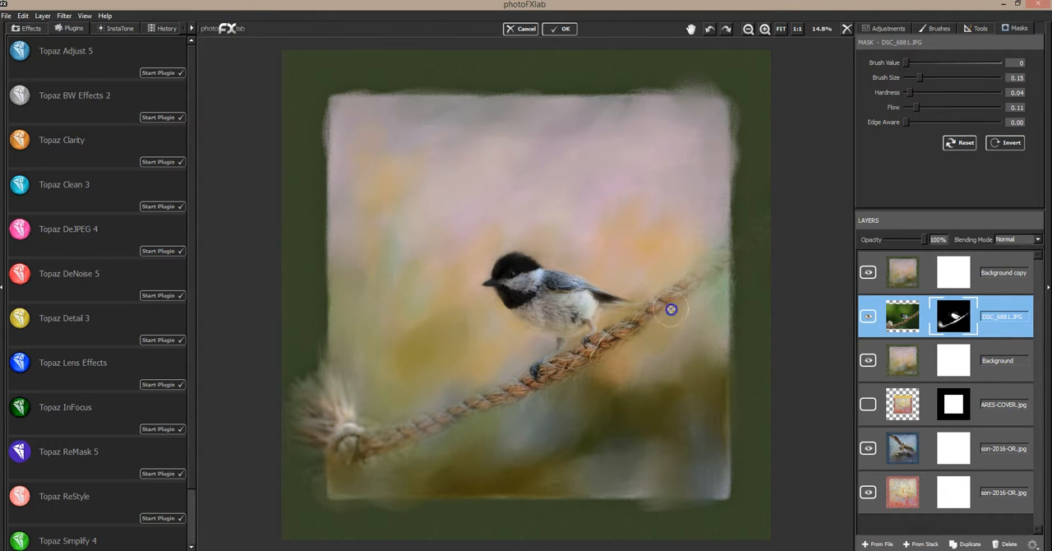
{"action": "mouse_move", "coordinate": [614, 342]}
{"action": "left_mouse_down"}
{"action": "mouse_move", "coordinate": [645, 309]}
{"action": "mouse_move", "coordinate": [624, 313]}
{"action": "mouse_move", "coordinate": [617, 324]}
{"action": "mouse_move", "coordinate": [646, 327]}
{"action": "mouse_move", "coordinate": [679, 292]}
{"action": "left_mouse_up"}
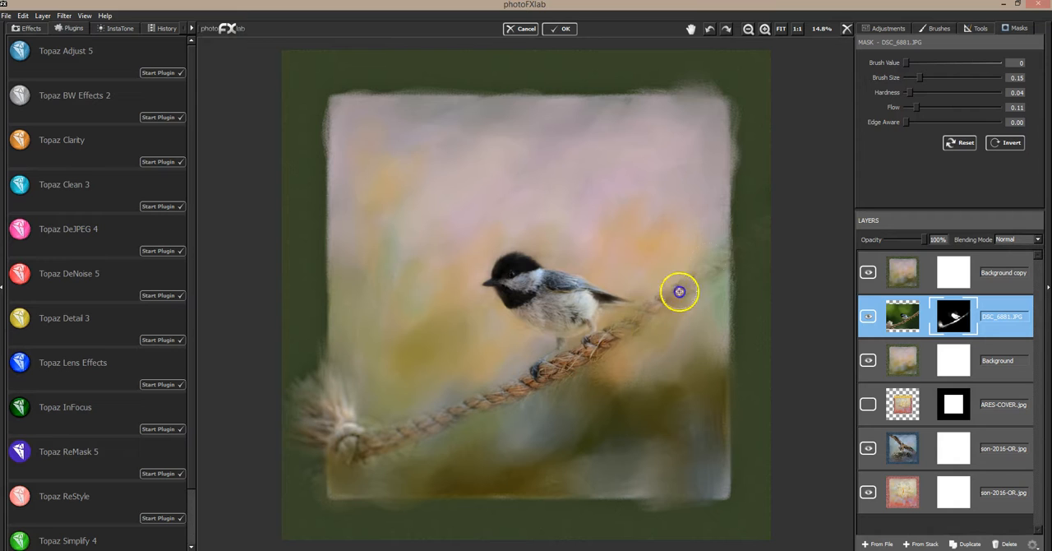
{"action": "left_click", "coordinate": [738, 221]}
{"action": "left_click_drag", "start_coordinate": [615, 347], "coordinate": [599, 358]}
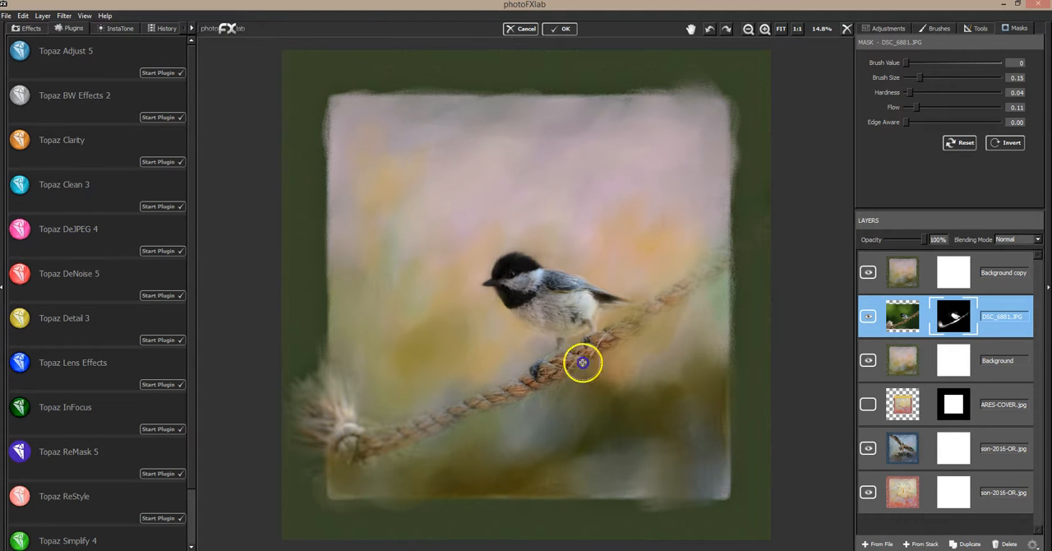
{"action": "mouse_move", "coordinate": [514, 415]}
{"action": "left_mouse_down"}
{"action": "mouse_move", "coordinate": [613, 337]}
{"action": "mouse_move", "coordinate": [513, 411]}
{"action": "mouse_move", "coordinate": [611, 348]}
{"action": "mouse_move", "coordinate": [557, 385]}
{"action": "left_mouse_up"}
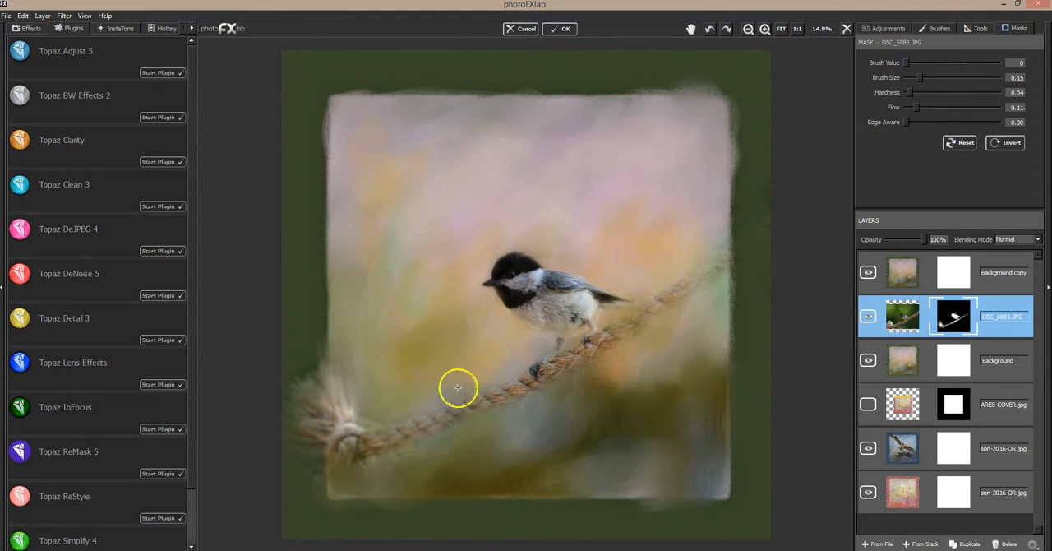